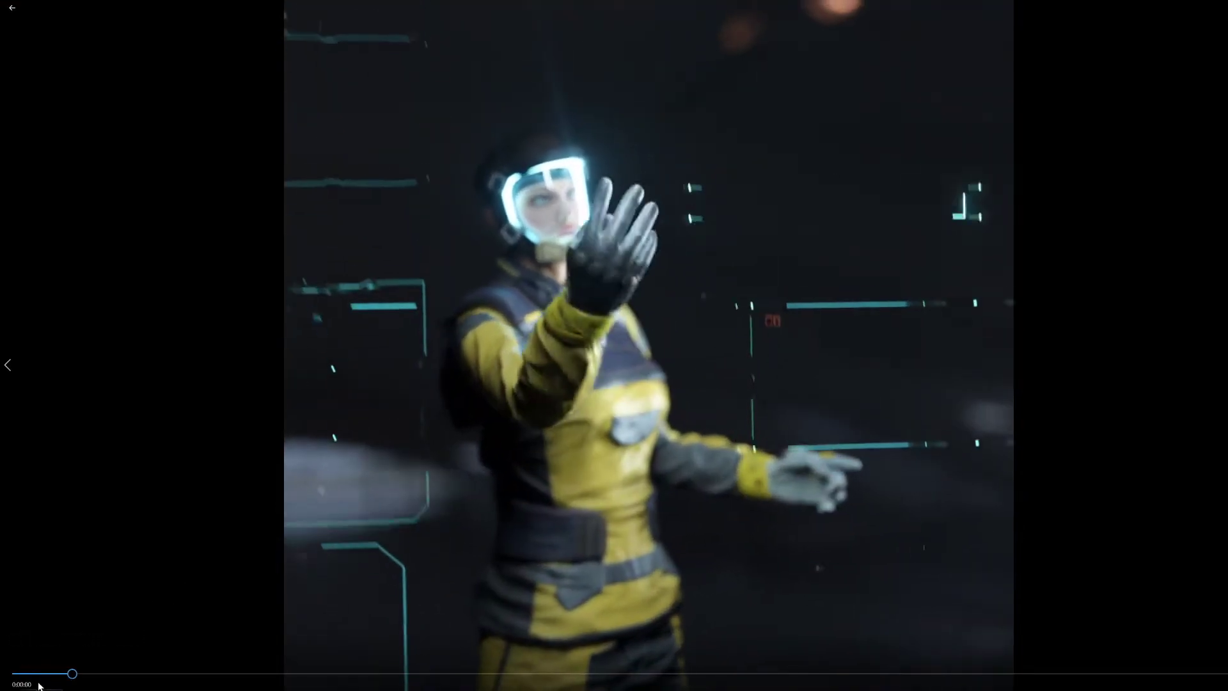
- Play back the ui holograms_004 video to review the hand-driven hologram animation
drag(29, 675, 0, 673)
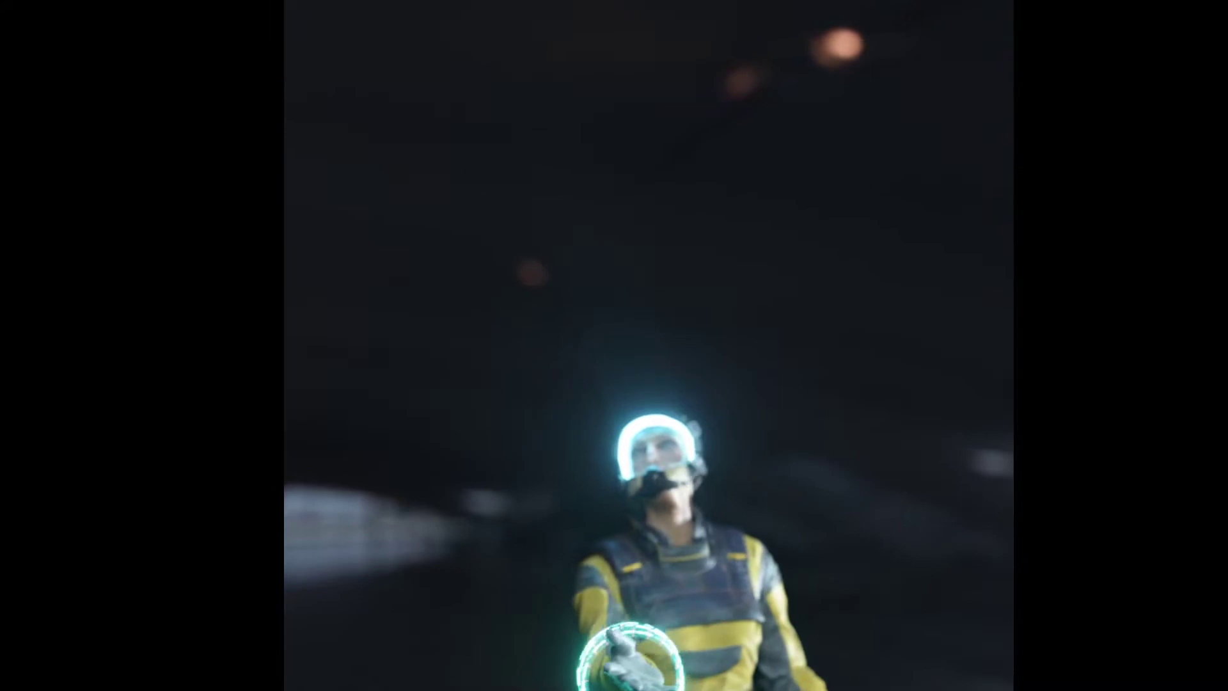
mouse_move(777, 567)
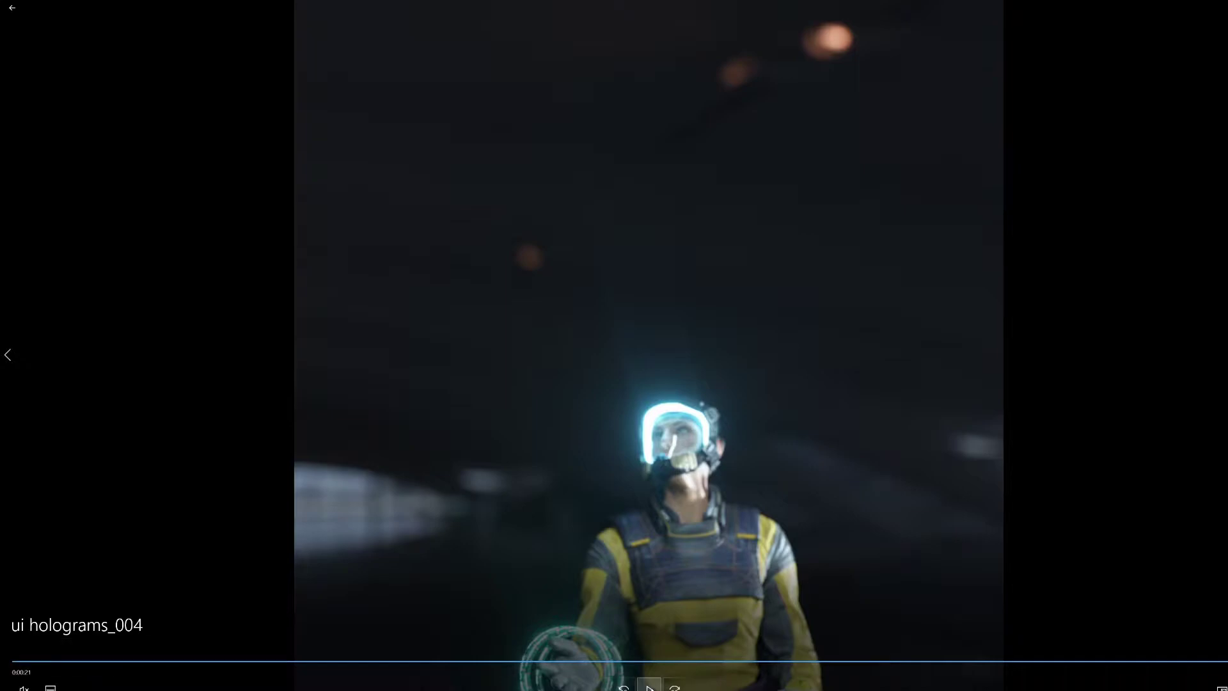
click(649, 688)
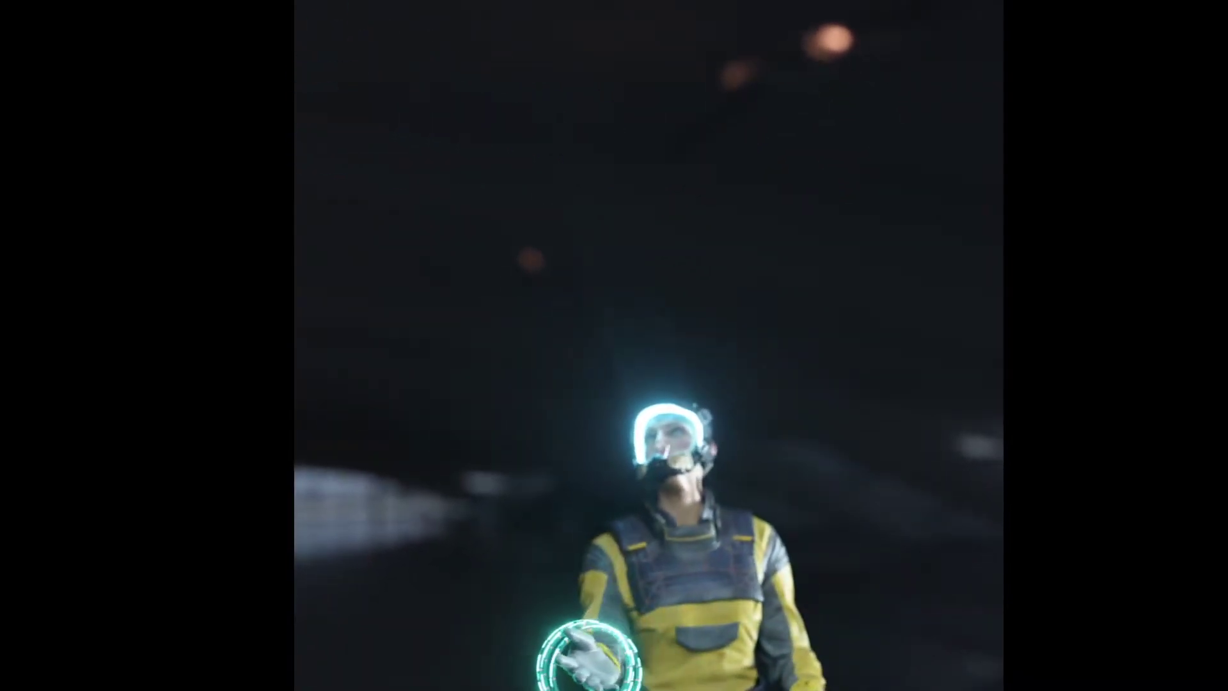
mouse_move(1218, 494)
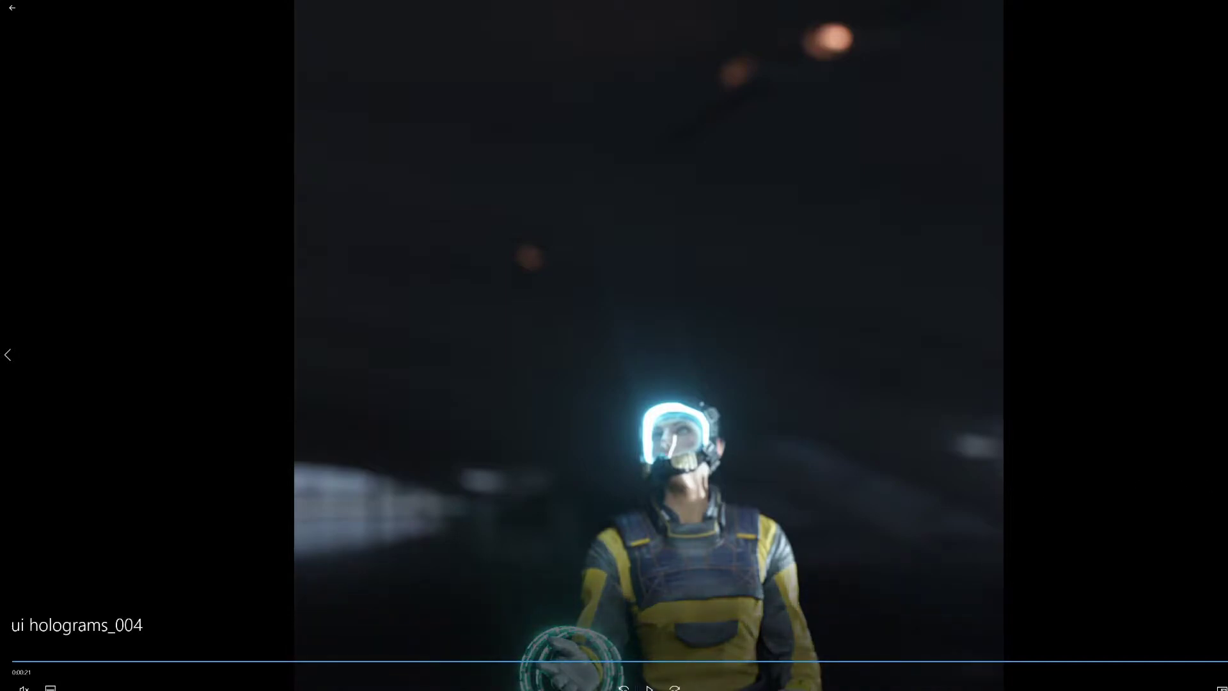
click(649, 688)
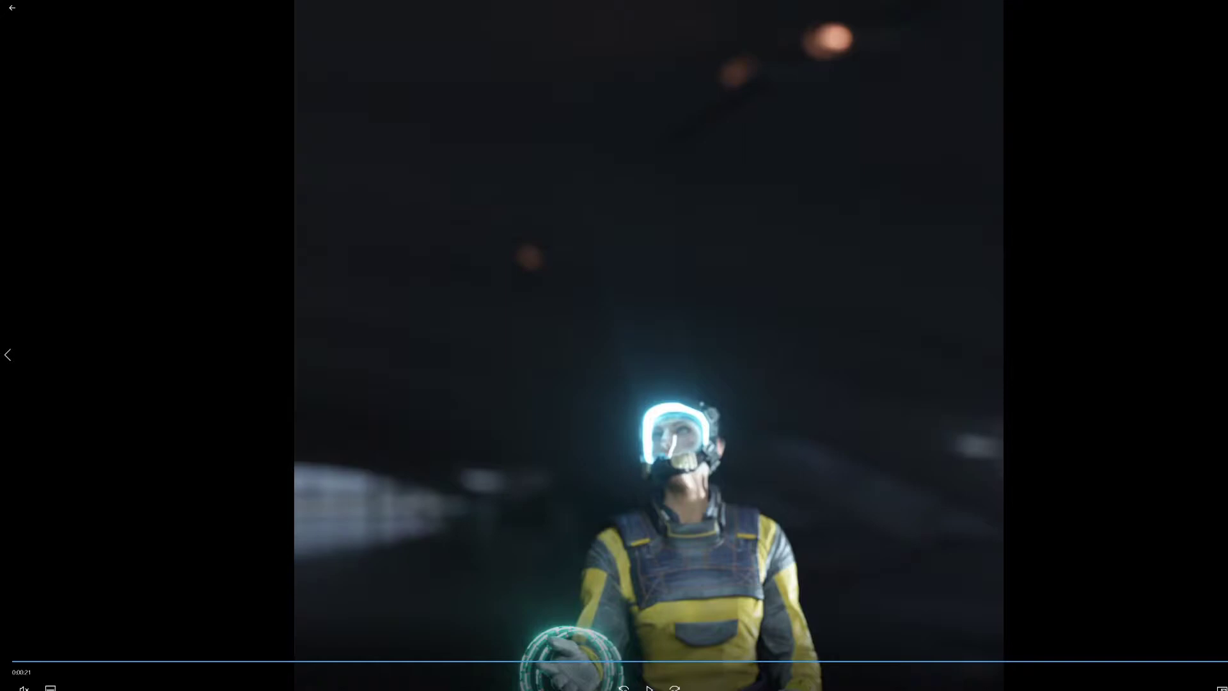
click(650, 688)
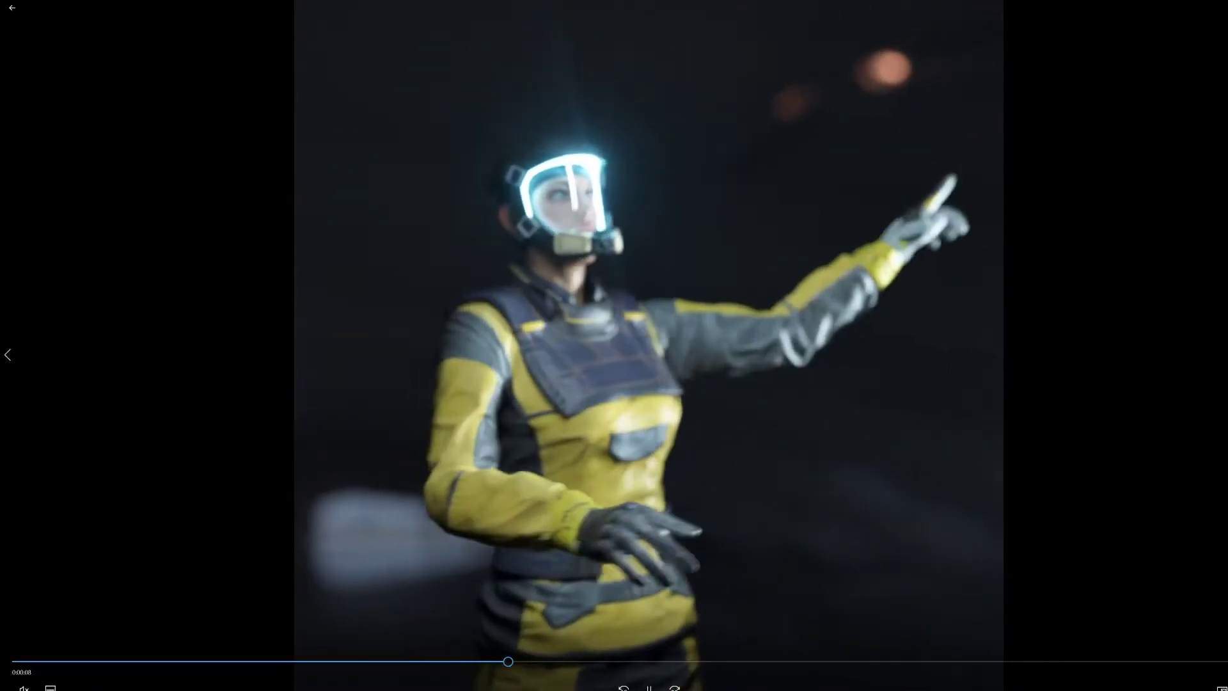
click(649, 687)
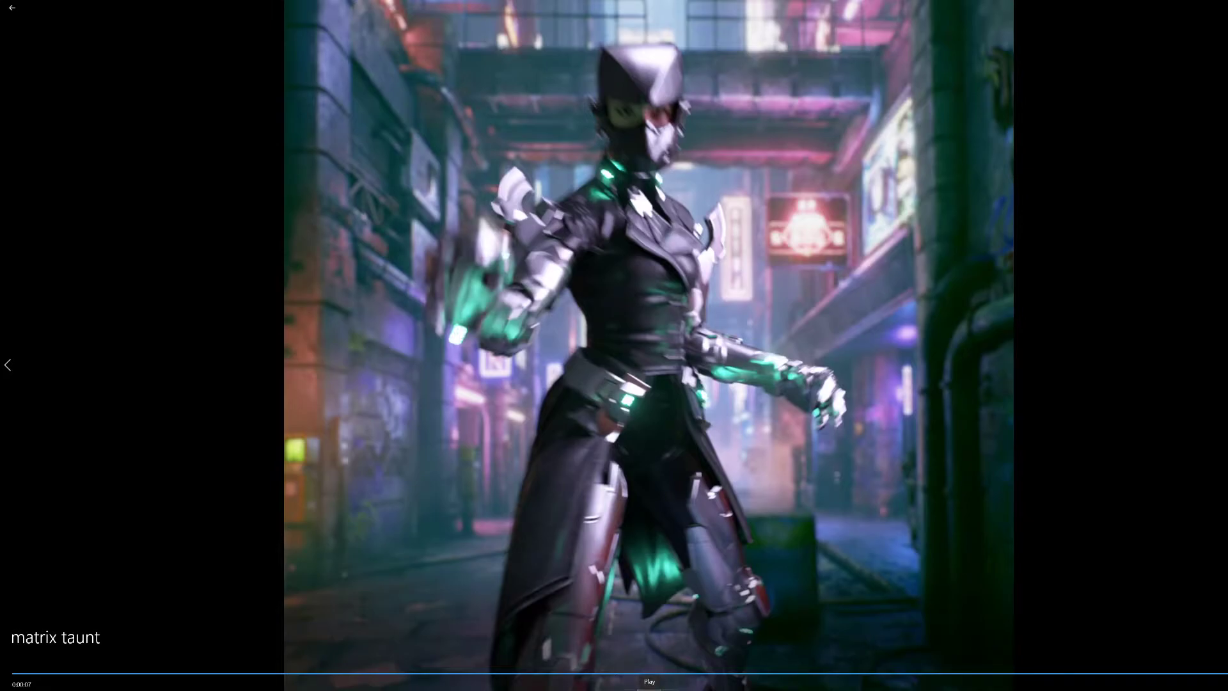
- Replay the matrix taunt video from the start with its sound toggled
click(650, 688)
key(Escape)
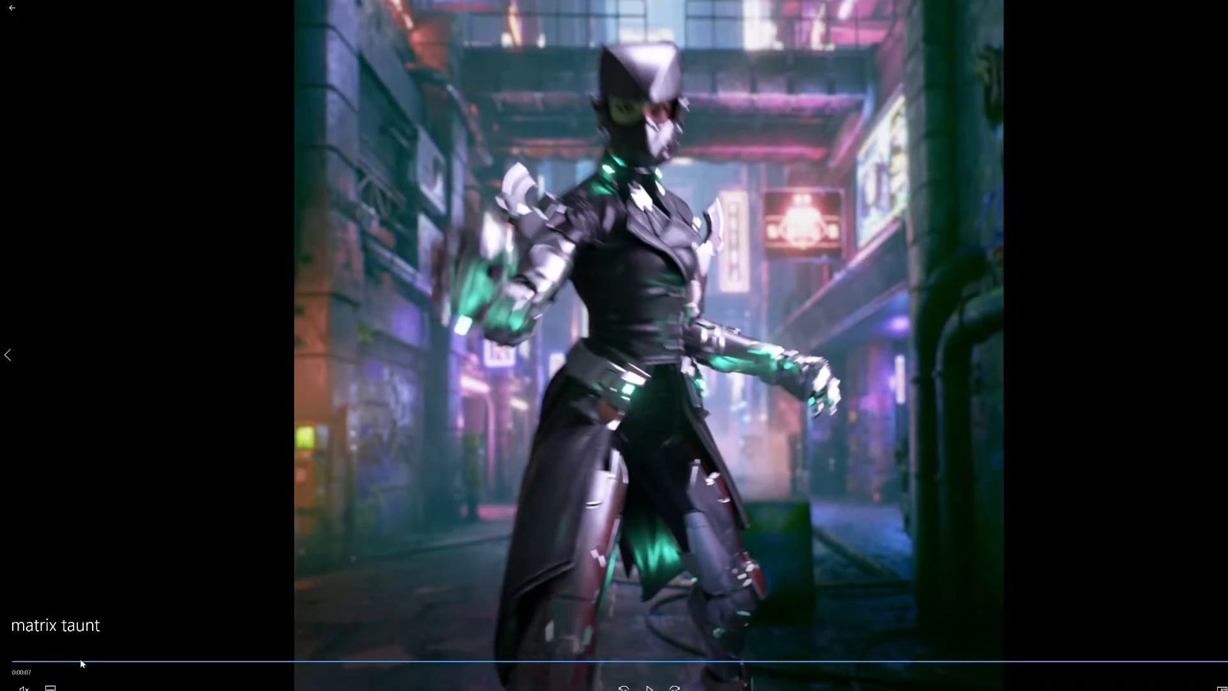
click(23, 687)
click(18, 663)
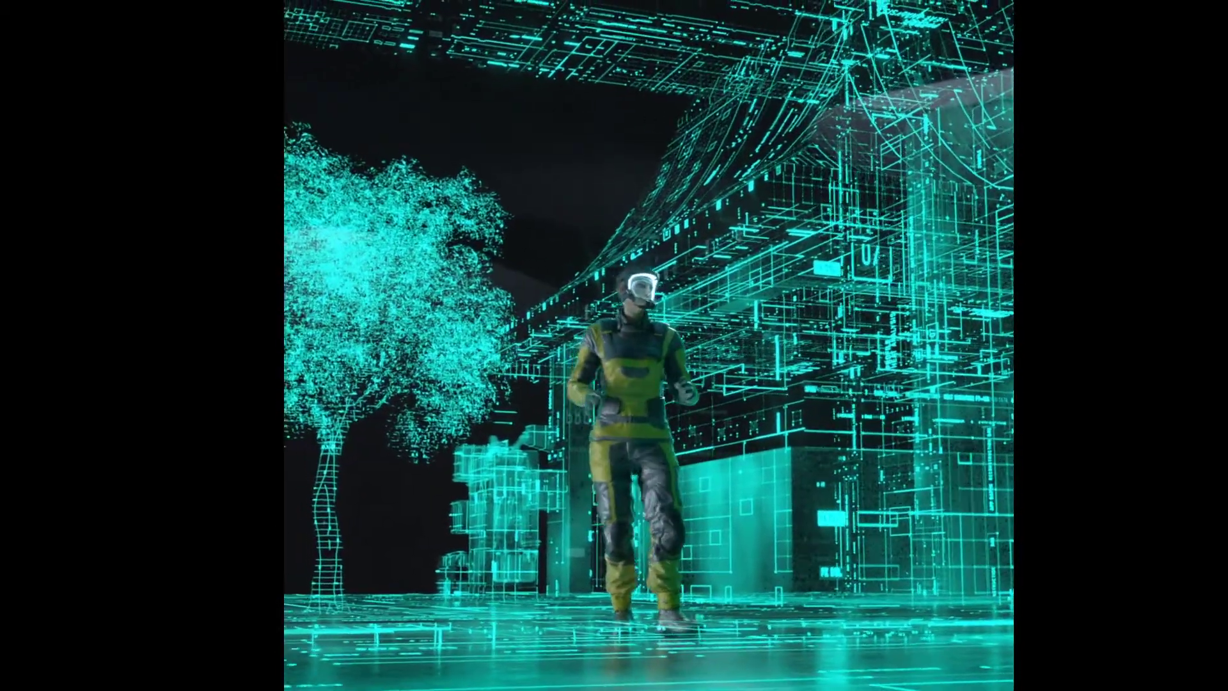
- Replay the holo room scale_002 video from the start, and close the player after reviewing it
mouse_move(8, 485)
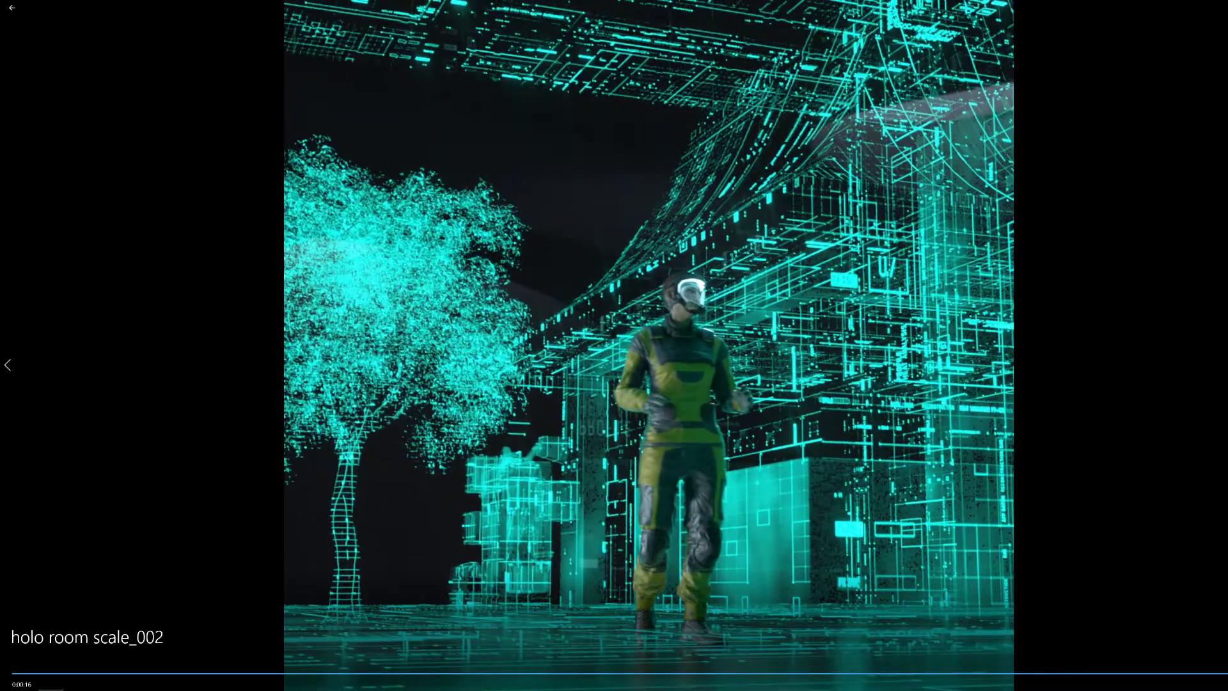
click(25, 690)
click(19, 669)
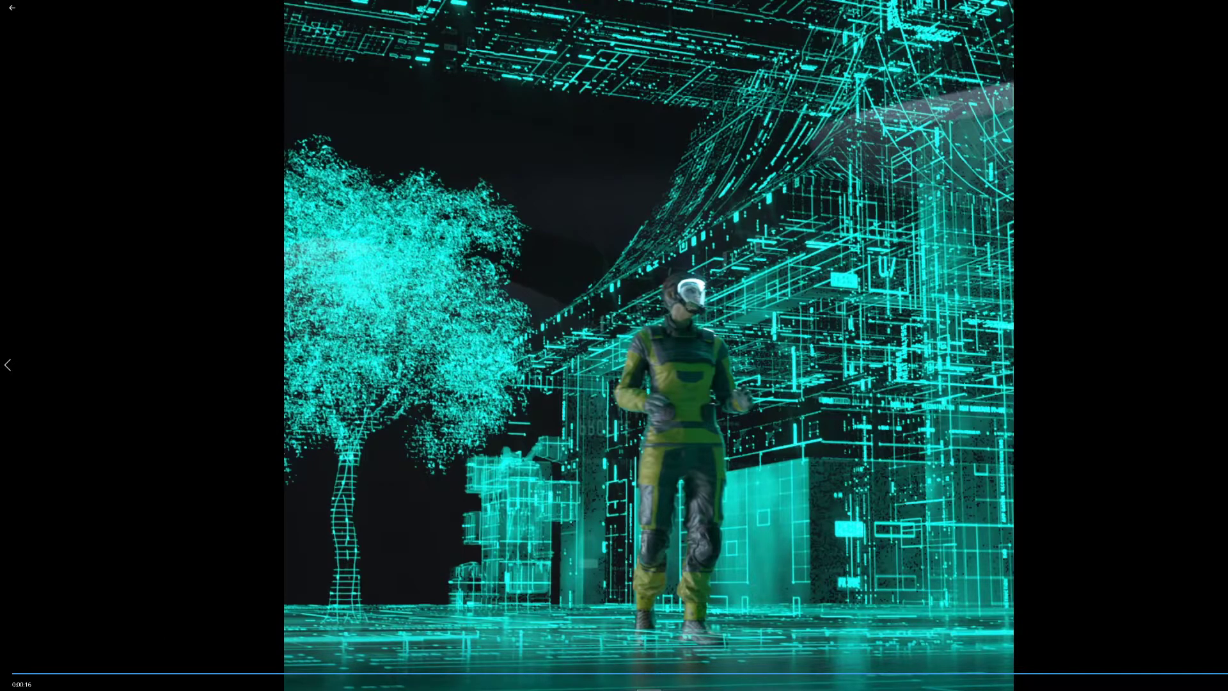
click(649, 689)
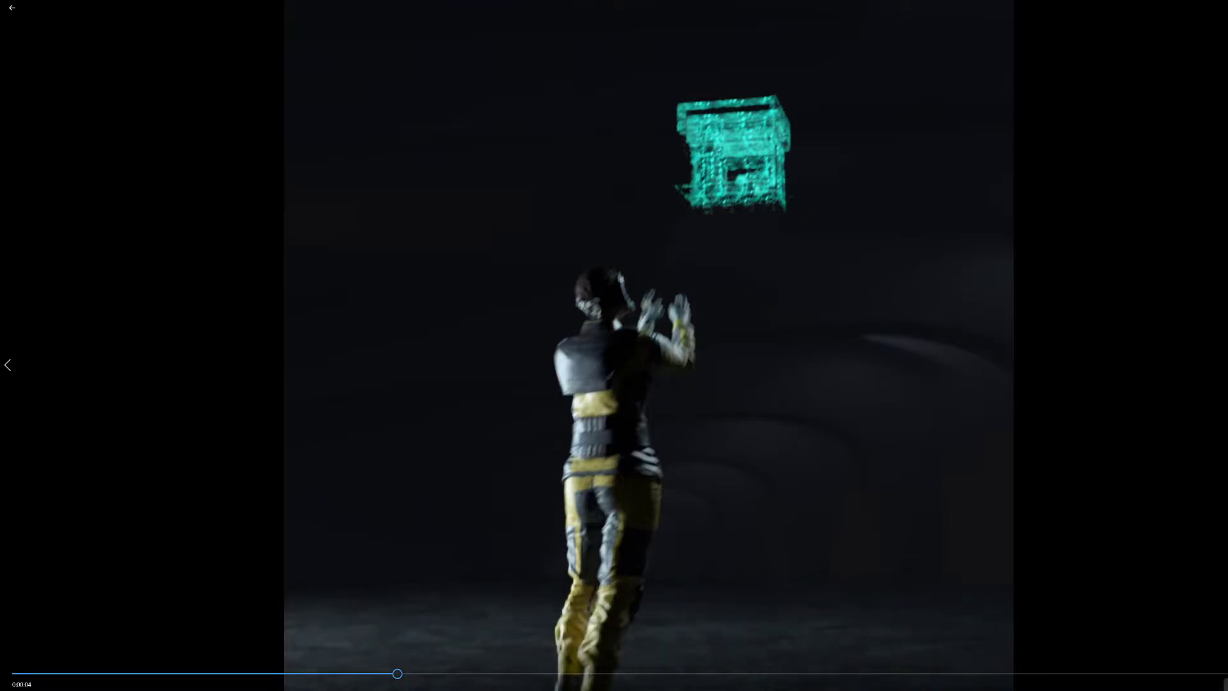
key(Escape)
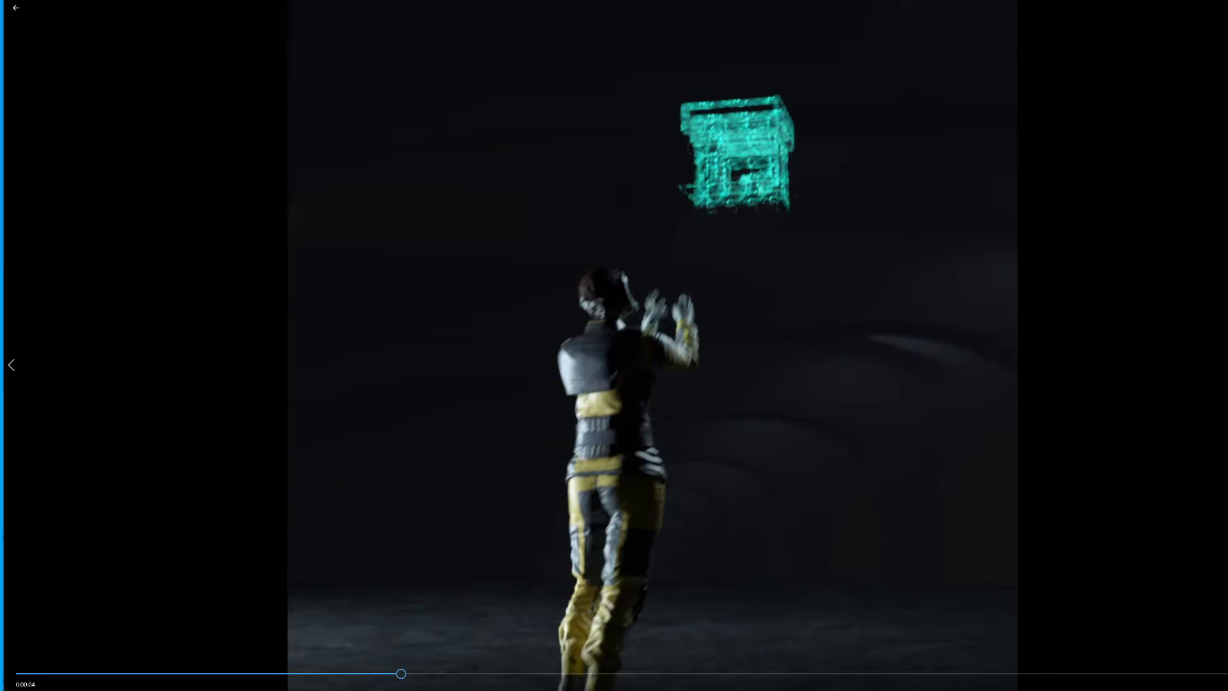
click(1227, 5)
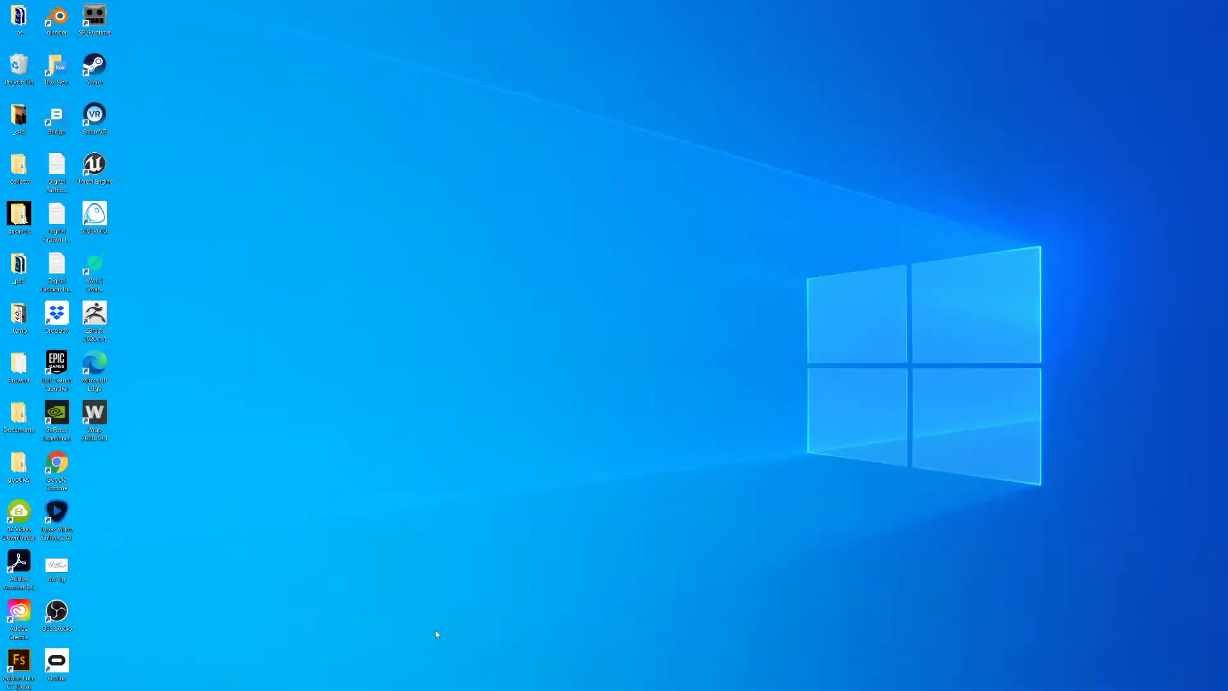
- Switch to Cinema 4D and play the hologram scene's animation, stopping at frame 5501
key(alt+Tab)
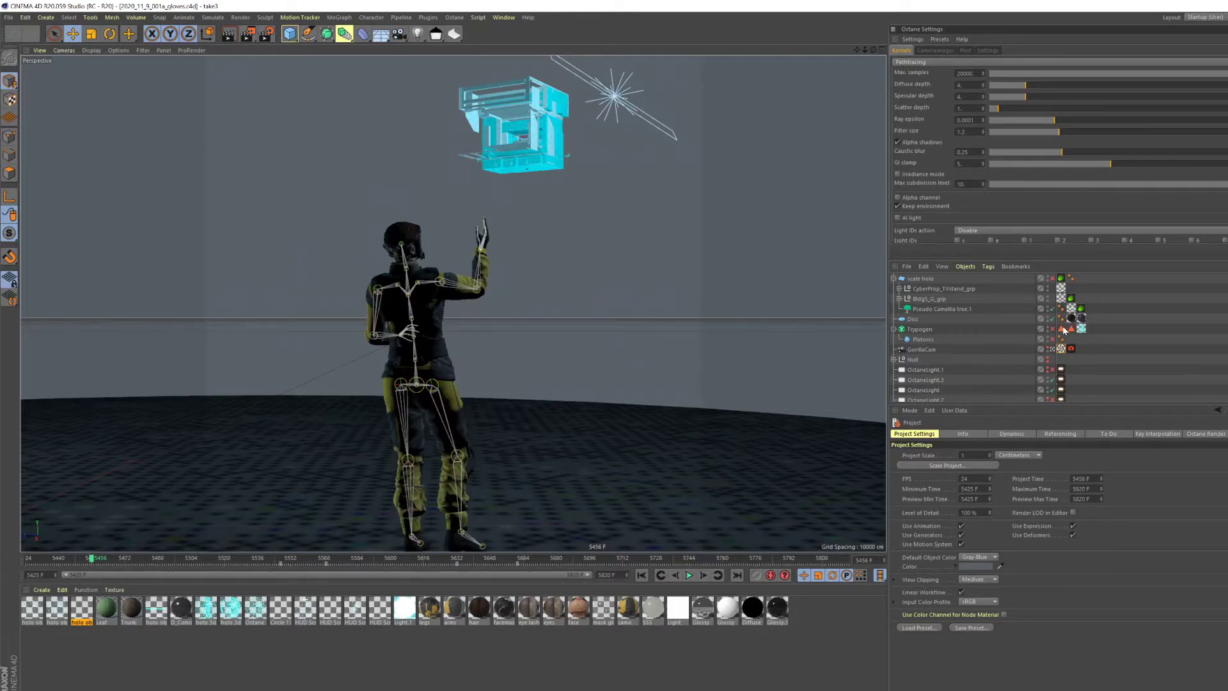
click(690, 575)
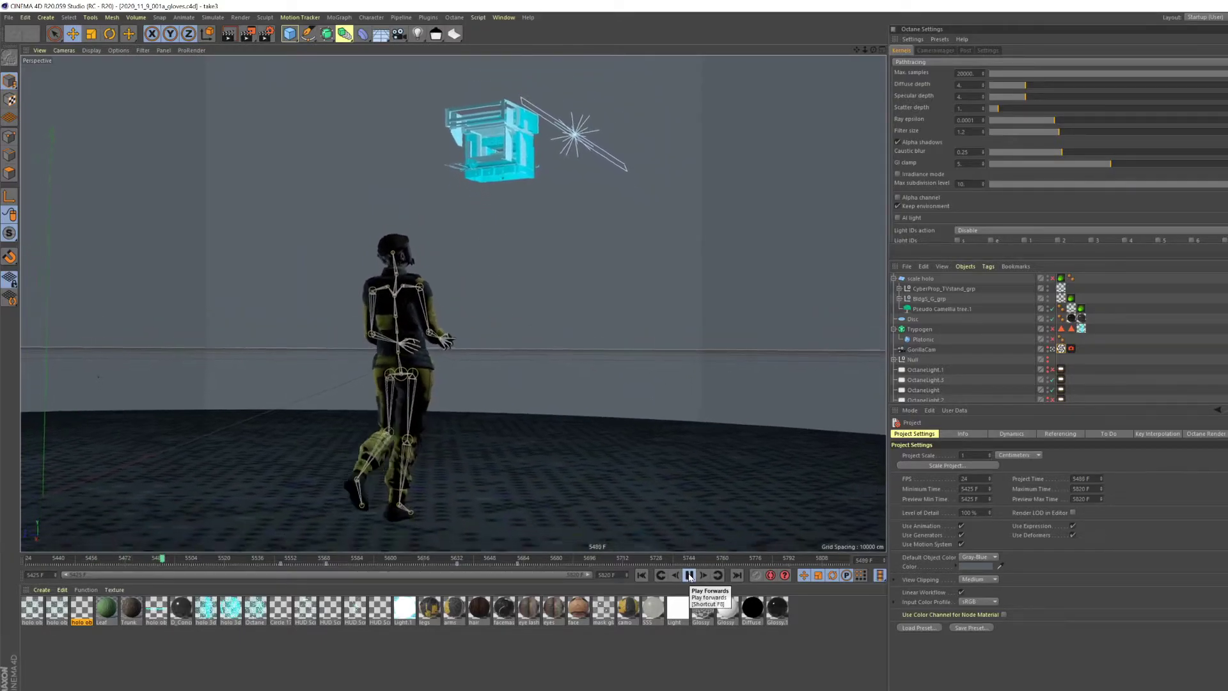
click(690, 576)
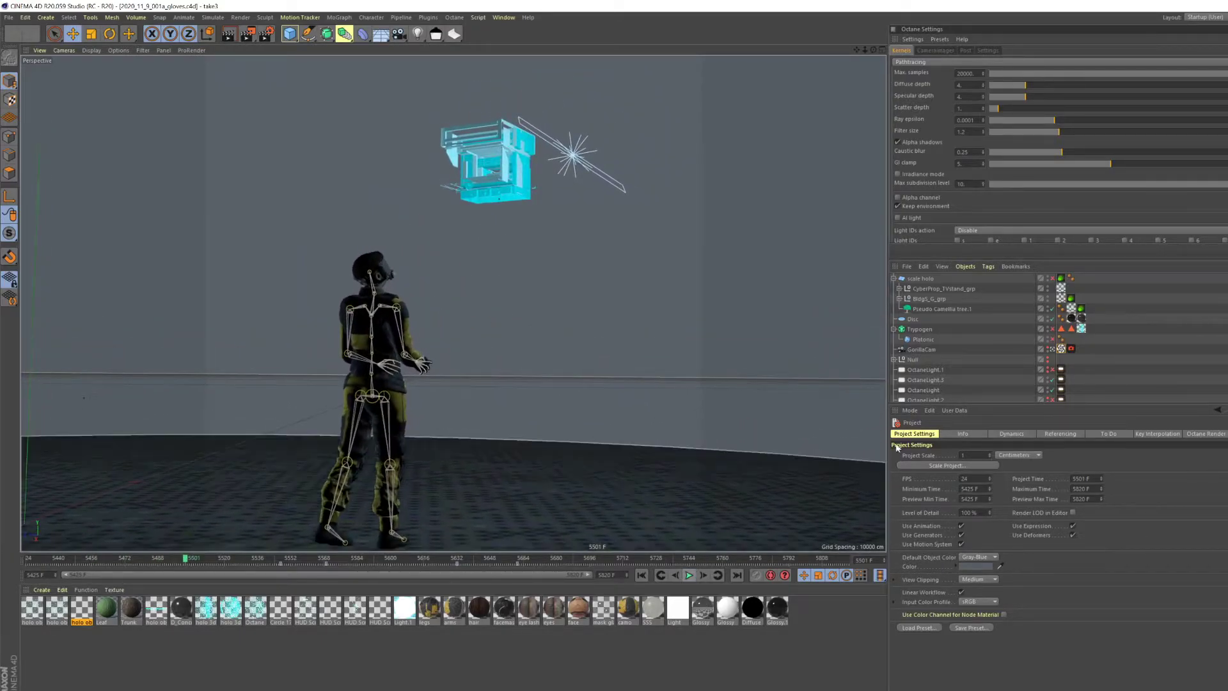
- Leave the GorillaCam view and examine the character and its motion-capture skeleton from behind, the side and the front
click(1053, 351)
alt+right_drag(424, 325, 444, 290)
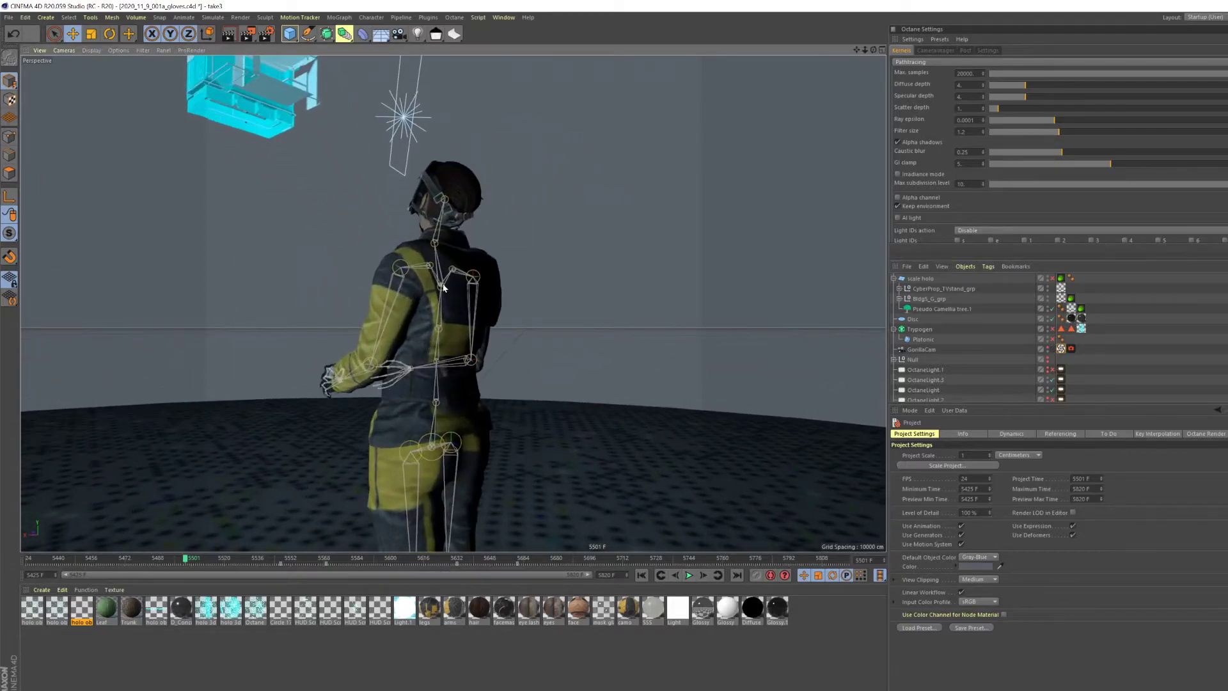
alt+drag(444, 290, 391, 311)
alt+right_drag(390, 310, 436, 293)
alt+drag(437, 293, 429, 315)
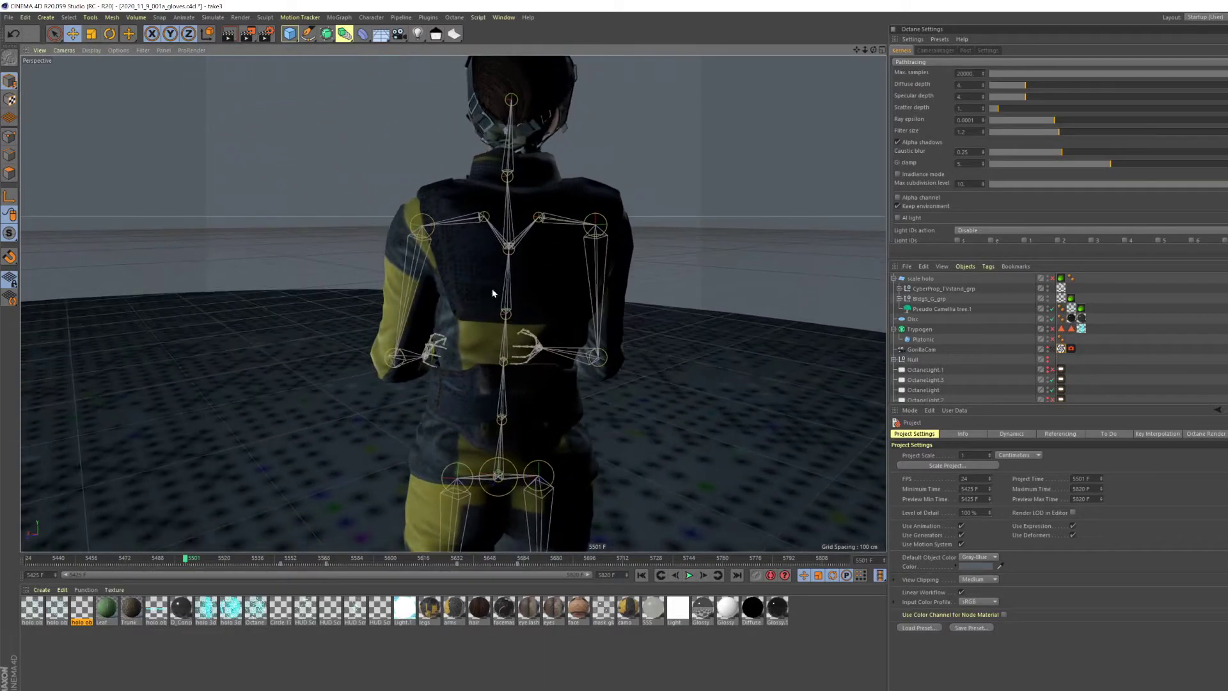
alt+right_drag(490, 289, 505, 315)
alt+middle_drag(505, 315, 493, 277)
alt+drag(494, 277, 364, 307)
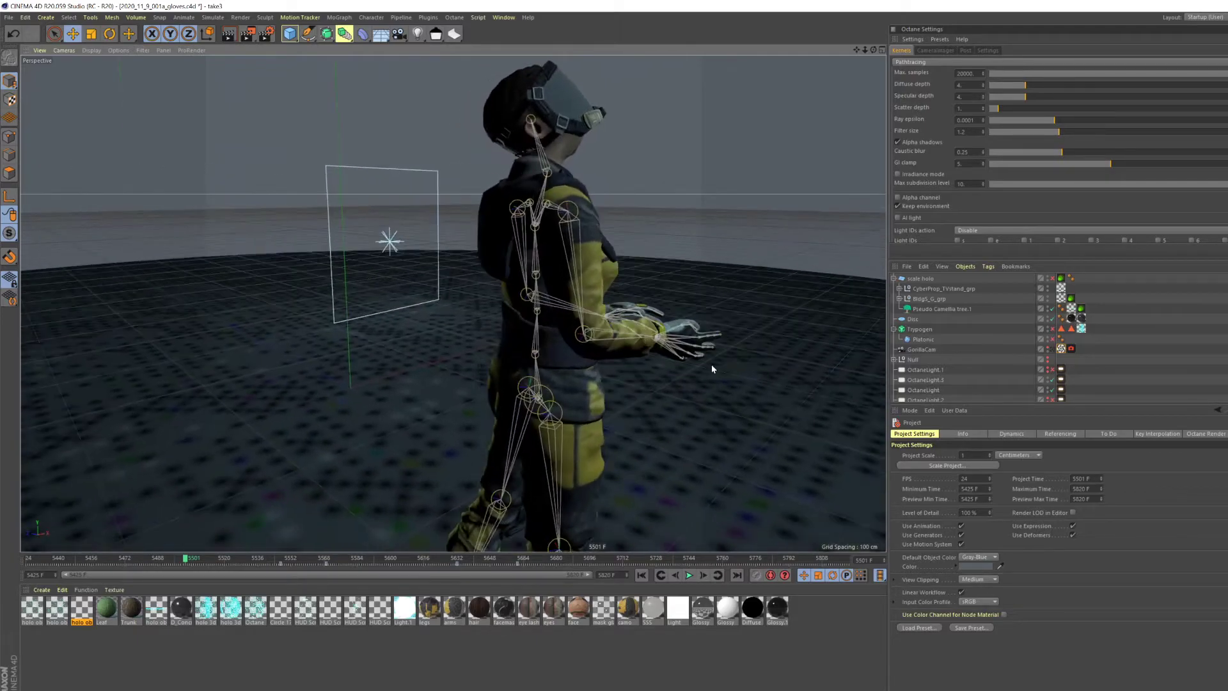
alt+middle_drag(662, 339, 547, 341)
alt+drag(547, 341, 447, 337)
alt+middle_drag(527, 320, 499, 281)
alt+right_drag(499, 282, 486, 271)
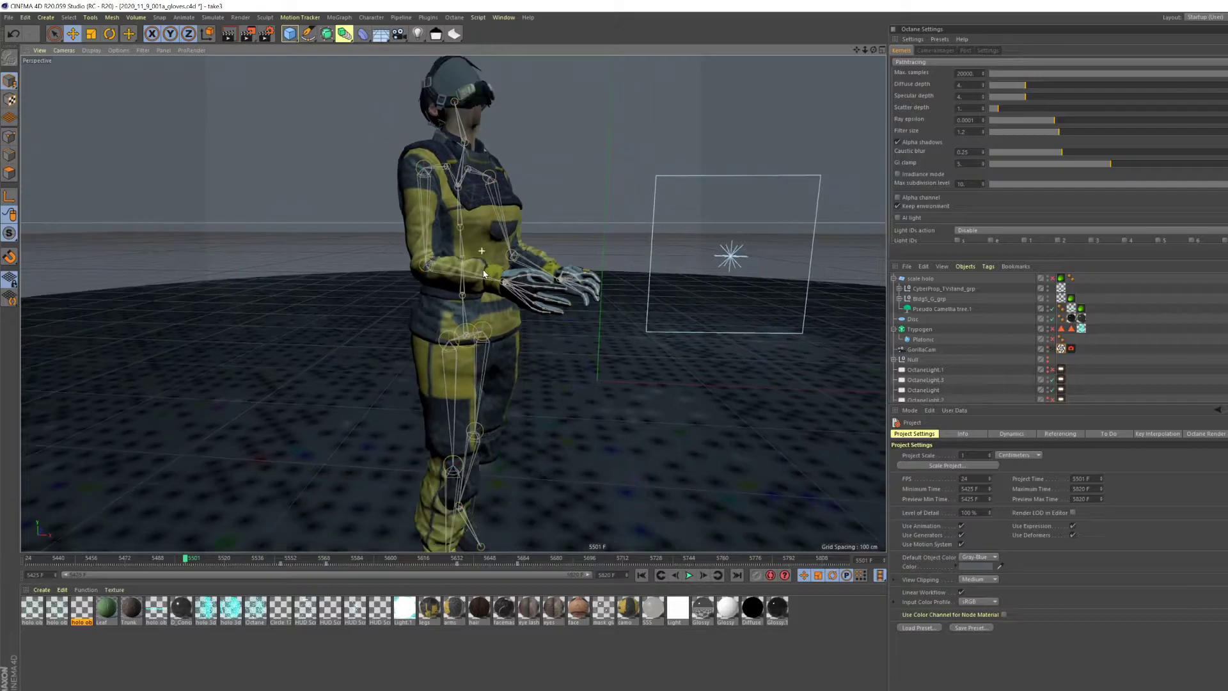
alt+drag(486, 271, 506, 276)
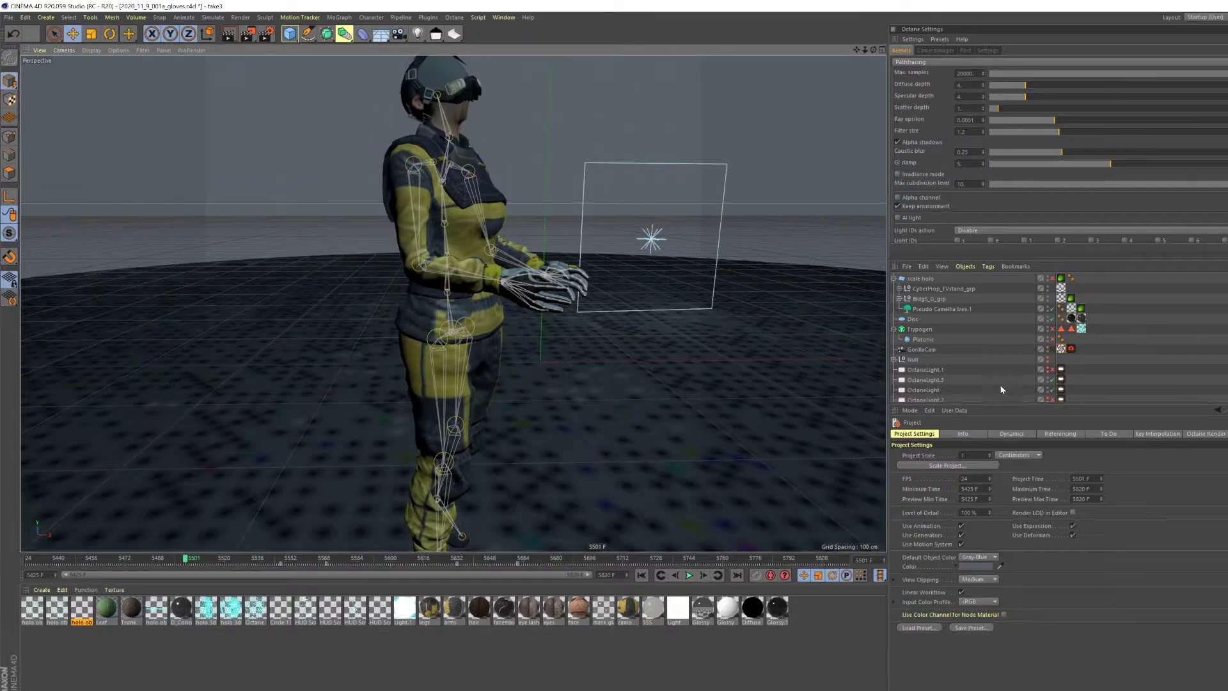
- Enlarge the object list and select the Mocap UI Hologram Interaction.1 joint to highlight its skeleton
drag(953, 405, 952, 542)
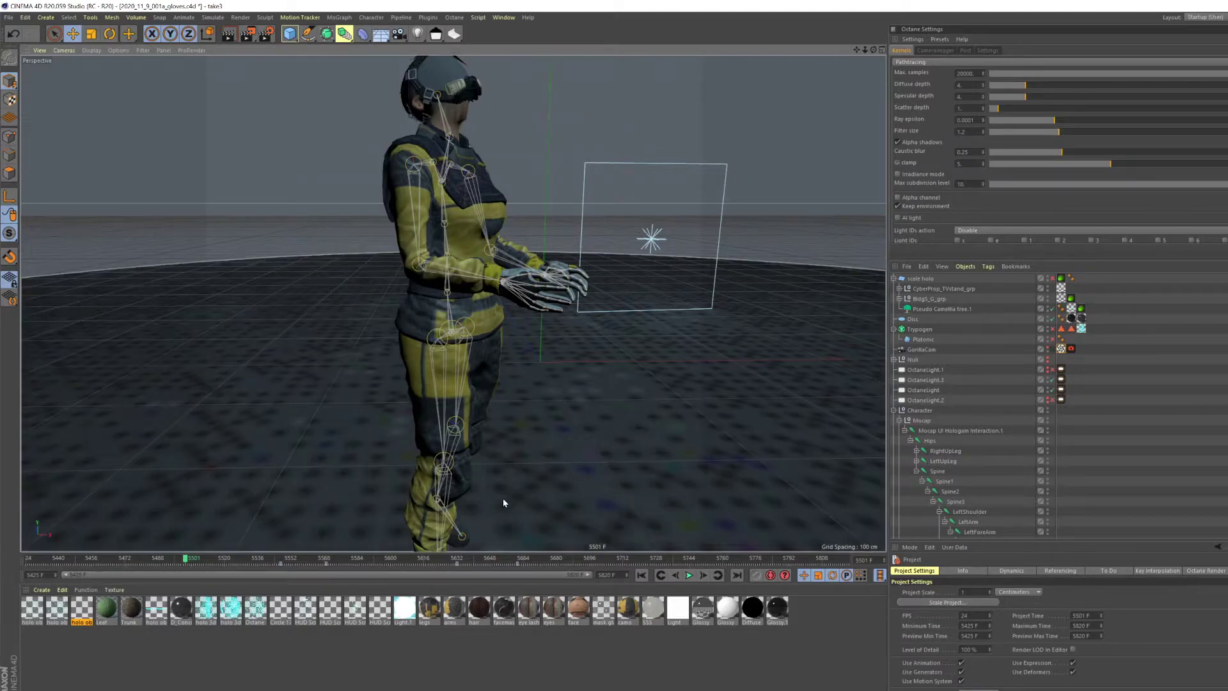
click(960, 431)
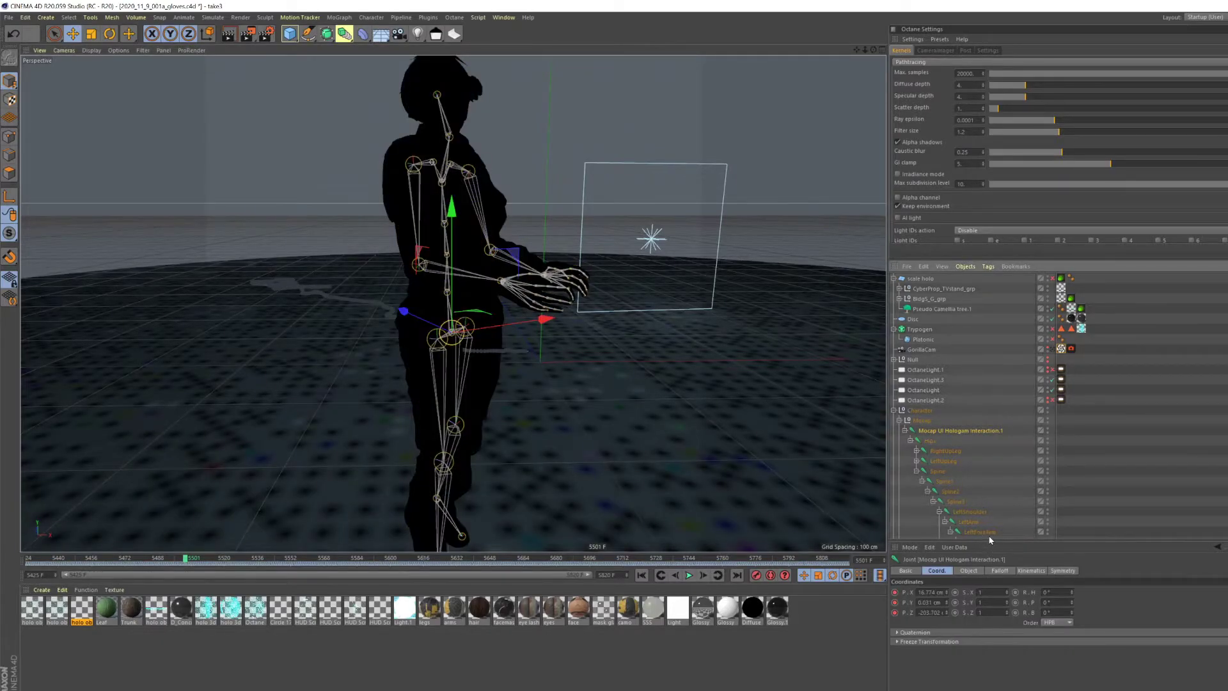
drag(990, 539, 984, 634)
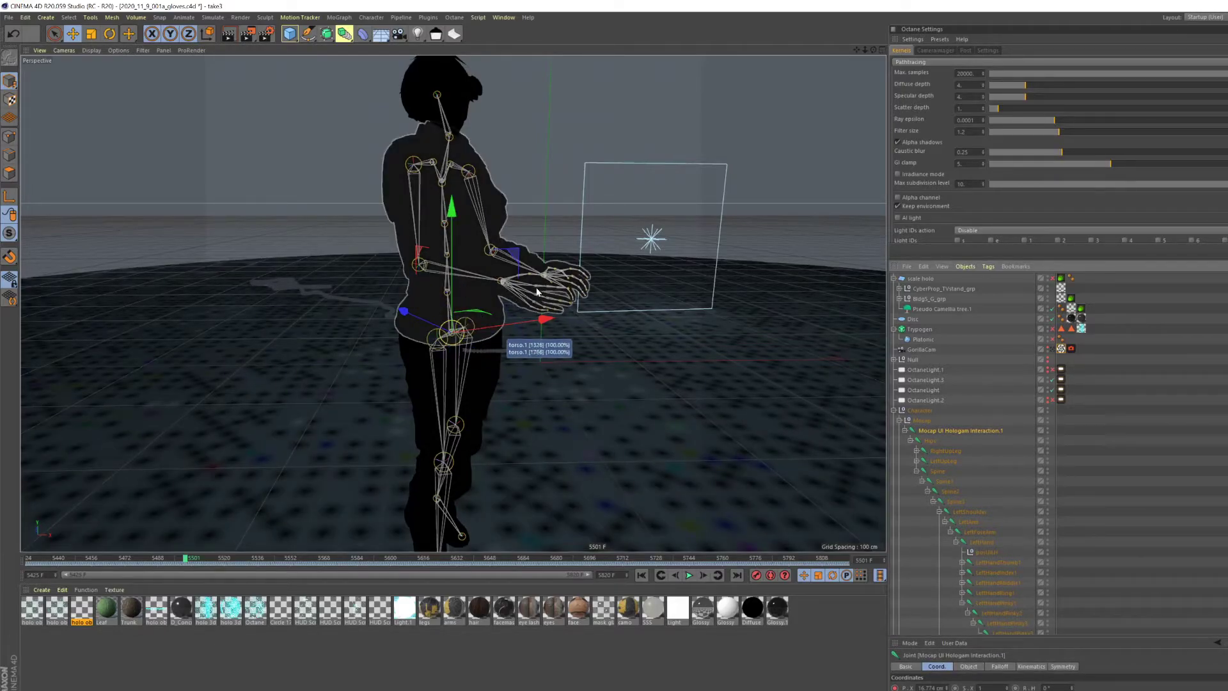
- Examine the wrist and finger joints of both hands up close, clearing the joint selection
alt+drag(431, 257, 514, 252)
alt+right_drag(470, 276, 476, 257)
alt+right_drag(535, 309, 539, 251)
alt+middle_drag(636, 311, 545, 387)
alt+drag(544, 387, 553, 410)
click(1107, 435)
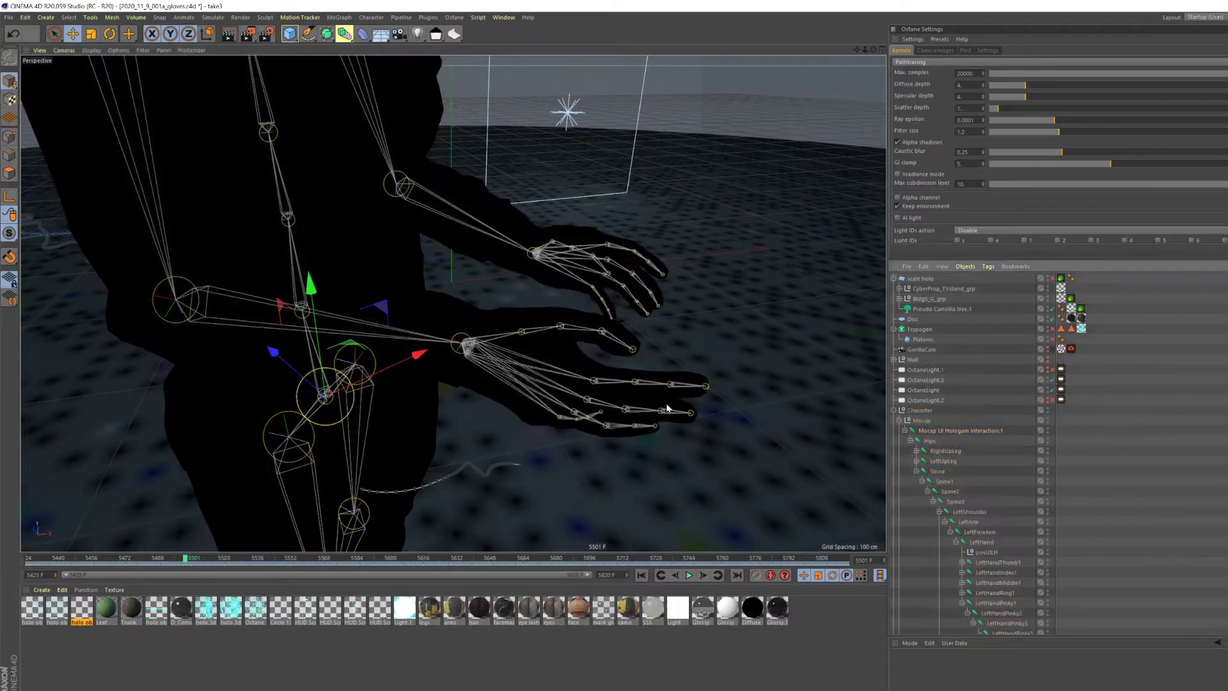
alt+right_drag(575, 391, 578, 373)
alt+drag(564, 376, 529, 335)
alt+drag(632, 313, 518, 287)
- Move to frame 5693 and examine the character inside the room-scale hologram along with its hand joint hierarchy
drag(186, 560, 583, 579)
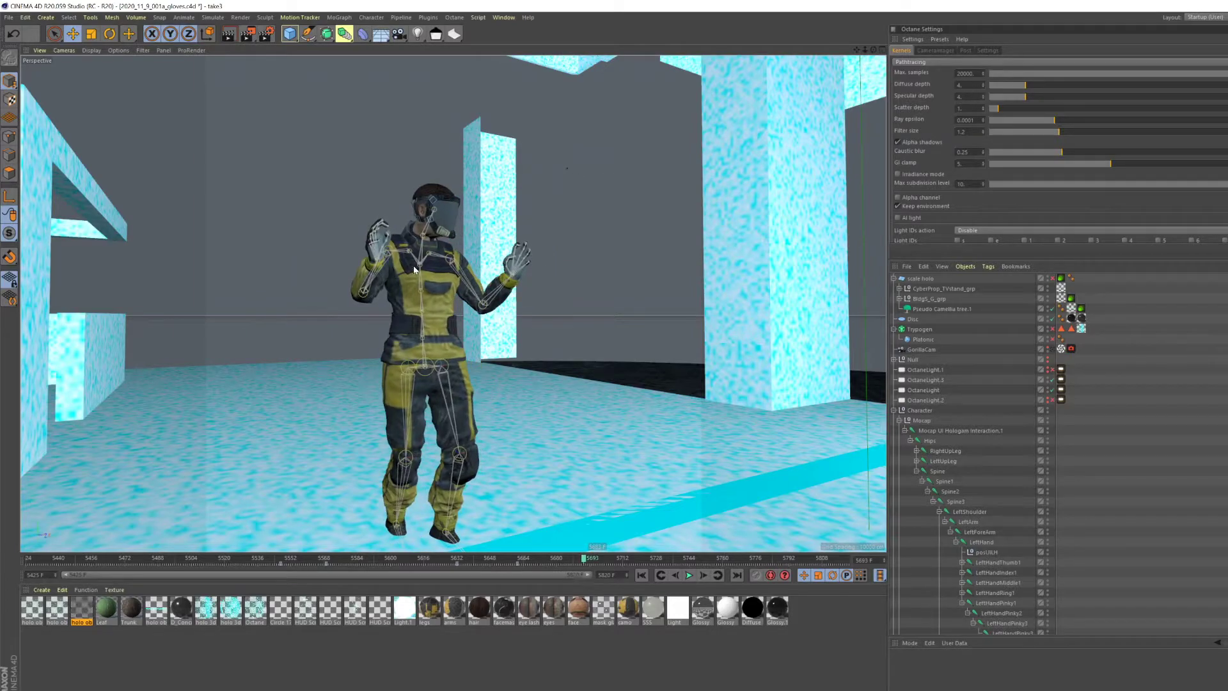
alt+drag(466, 320, 579, 384)
scroll(579, 383, down, 5)
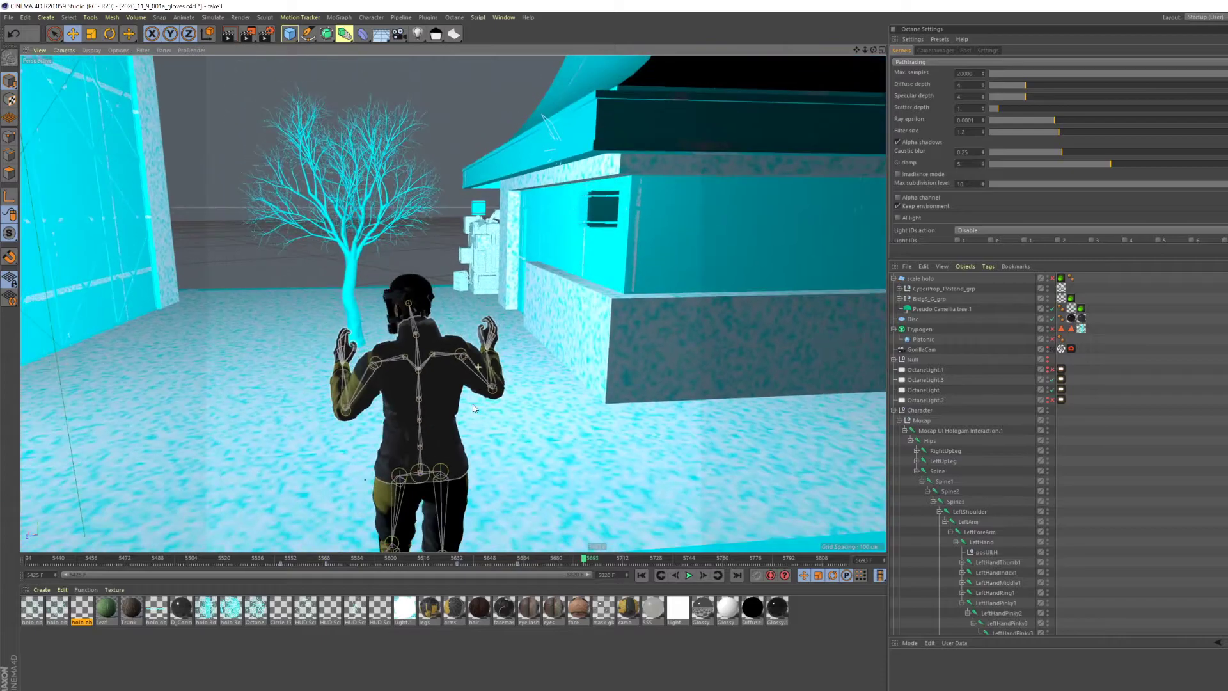
scroll(937, 435, down, 6)
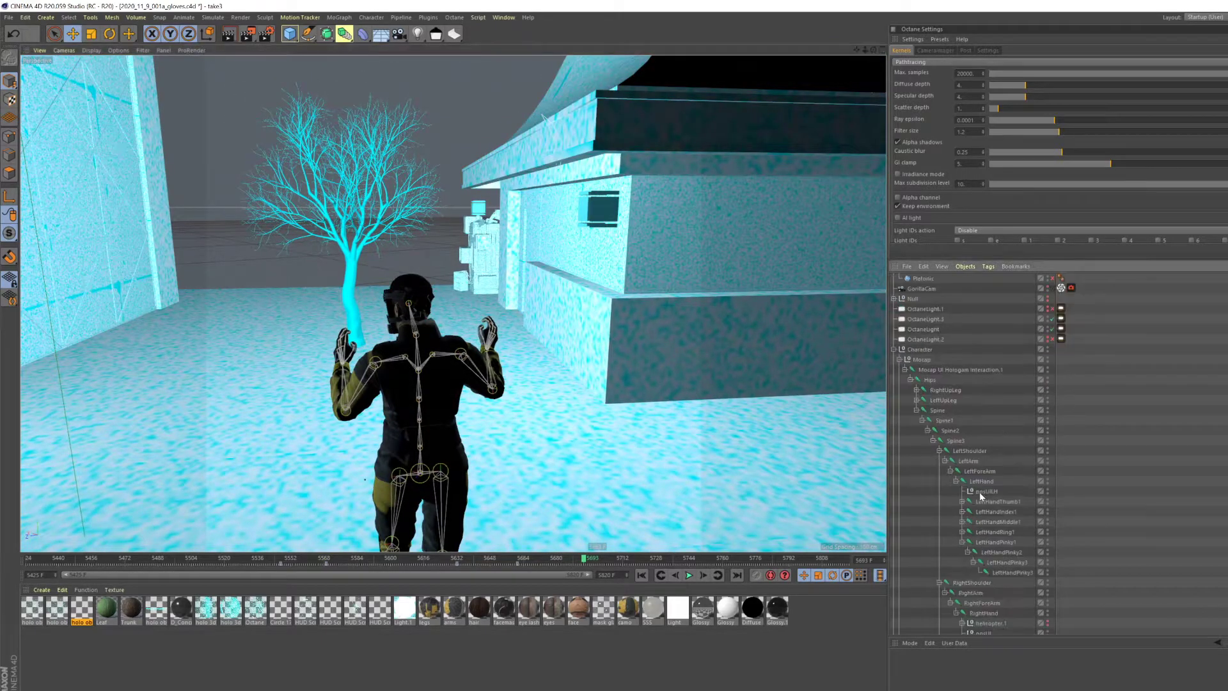
scroll(981, 496, up, 4)
- Save the current hologram scene and create a new project
click(9, 17)
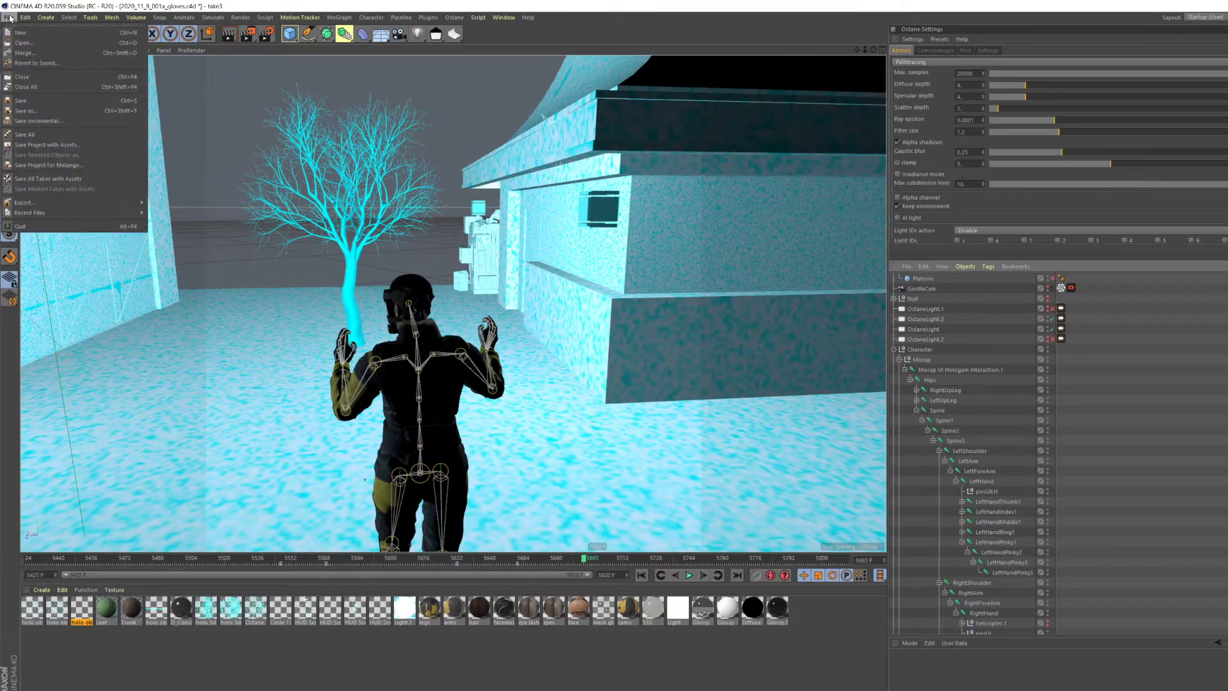
click(26, 101)
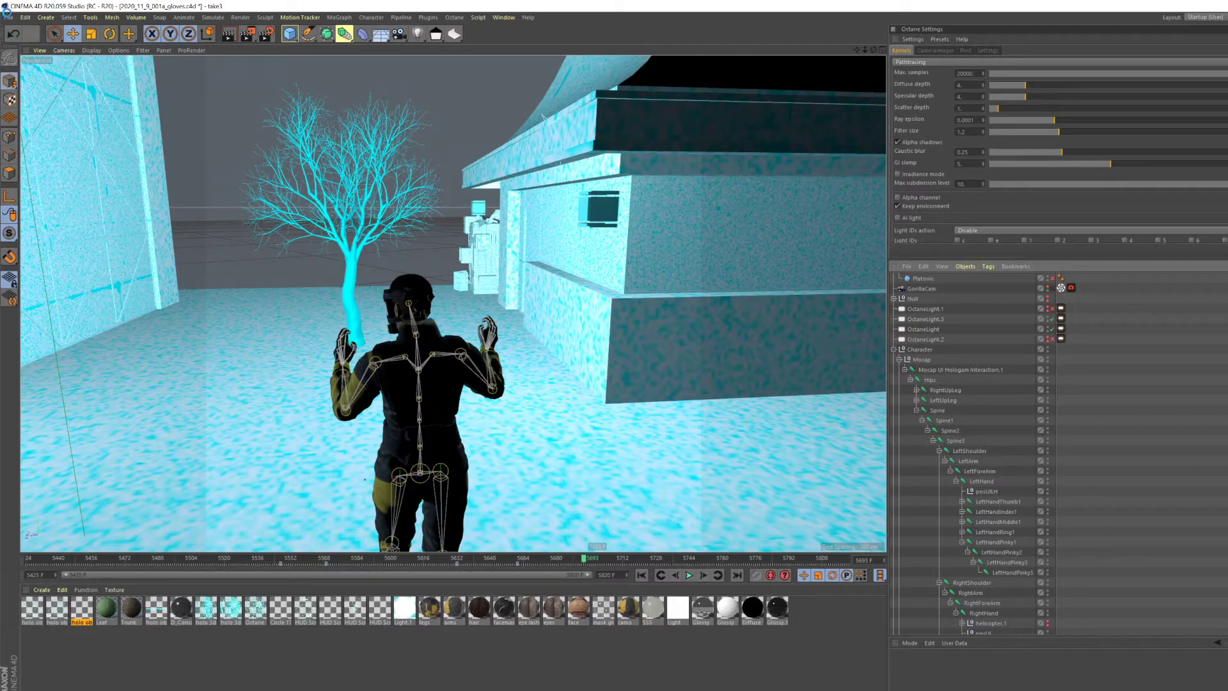
click(9, 17)
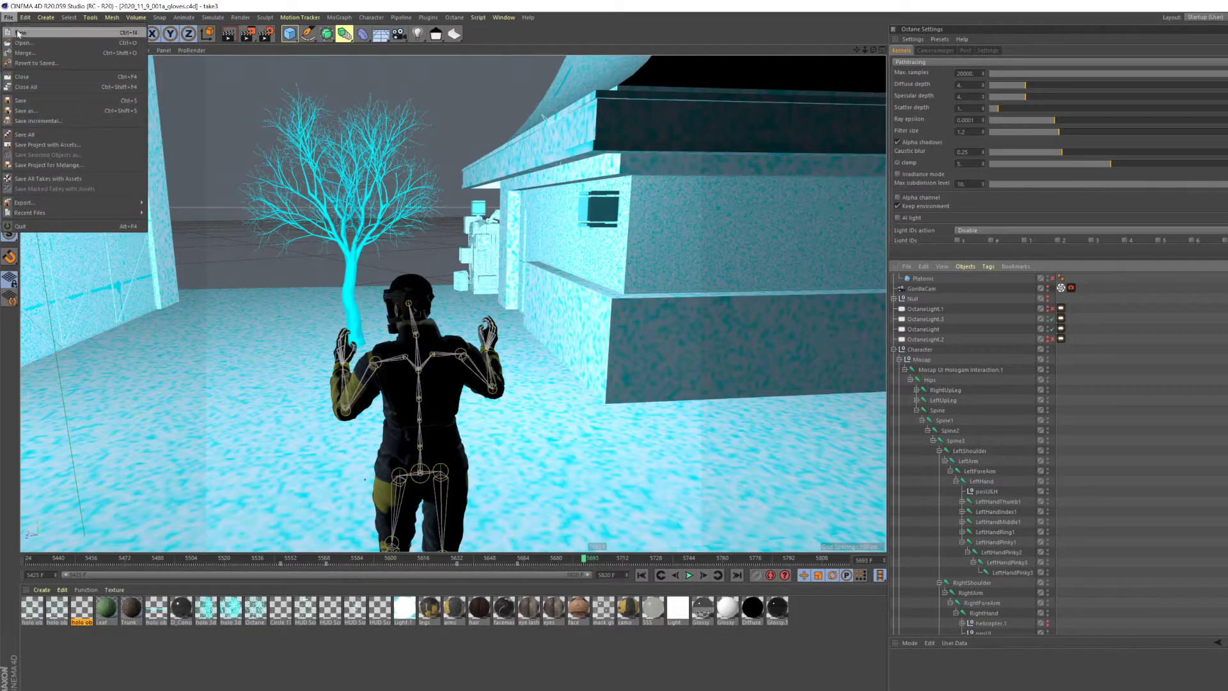
click(19, 32)
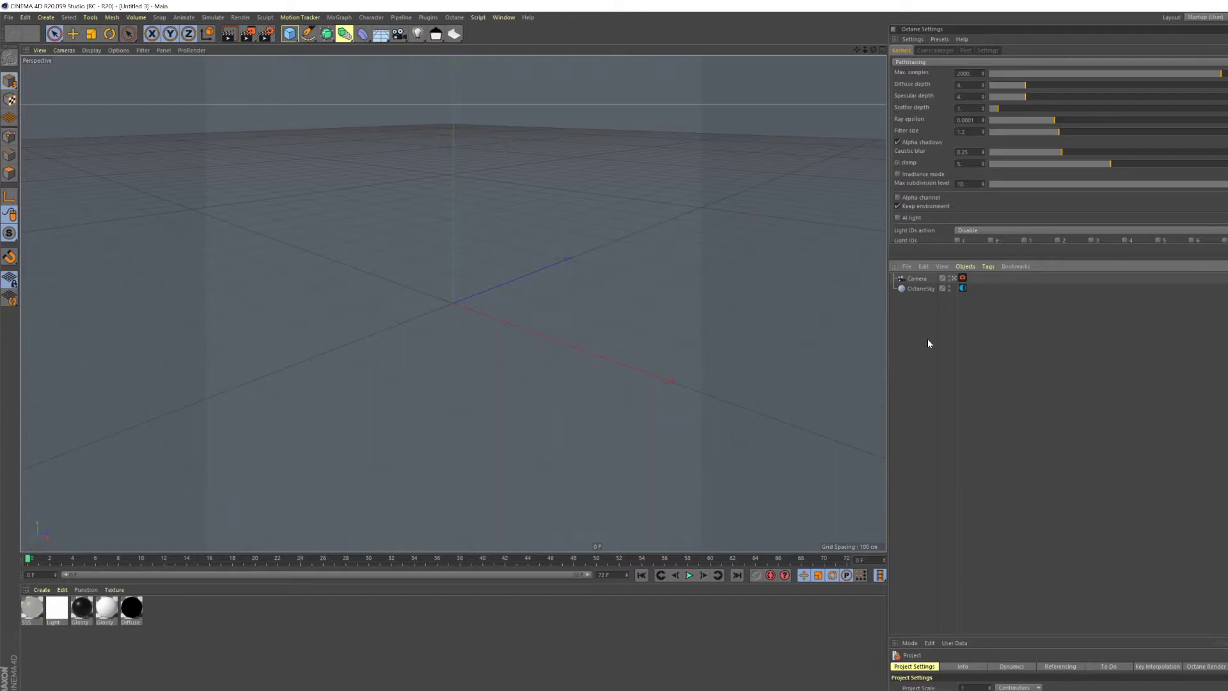
- Import the New Session-014 FBX recording with the existing FBX import settings
key(ctrl+o)
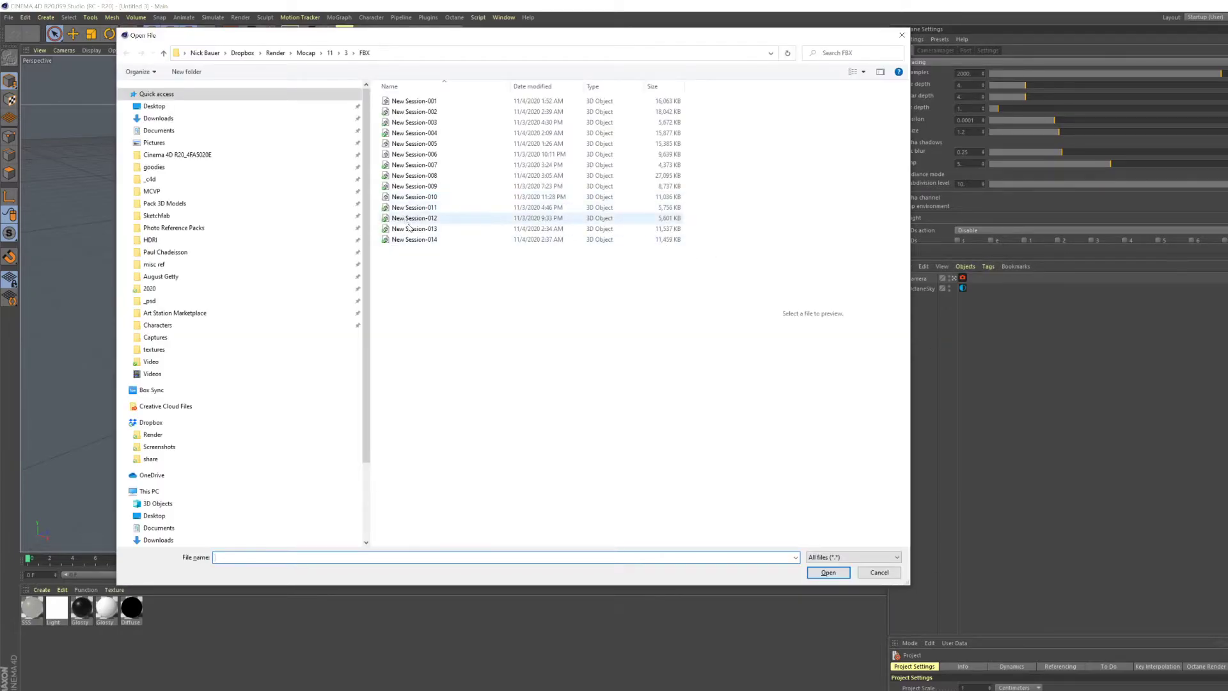
click(410, 240)
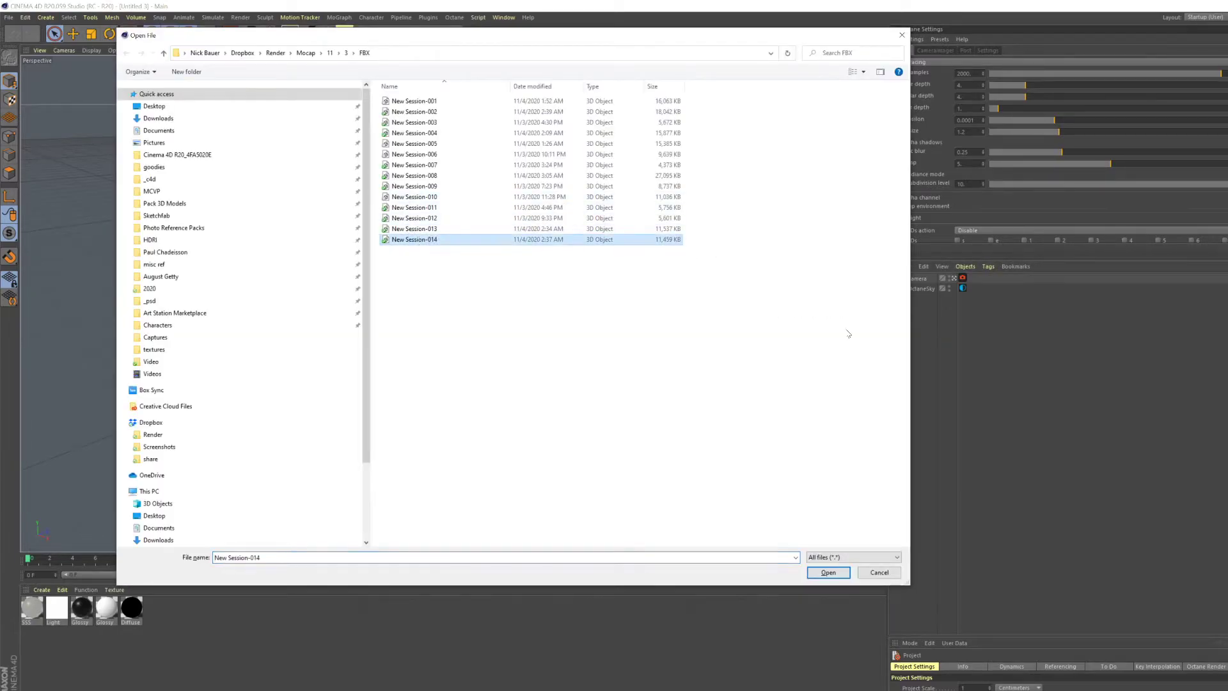
click(828, 572)
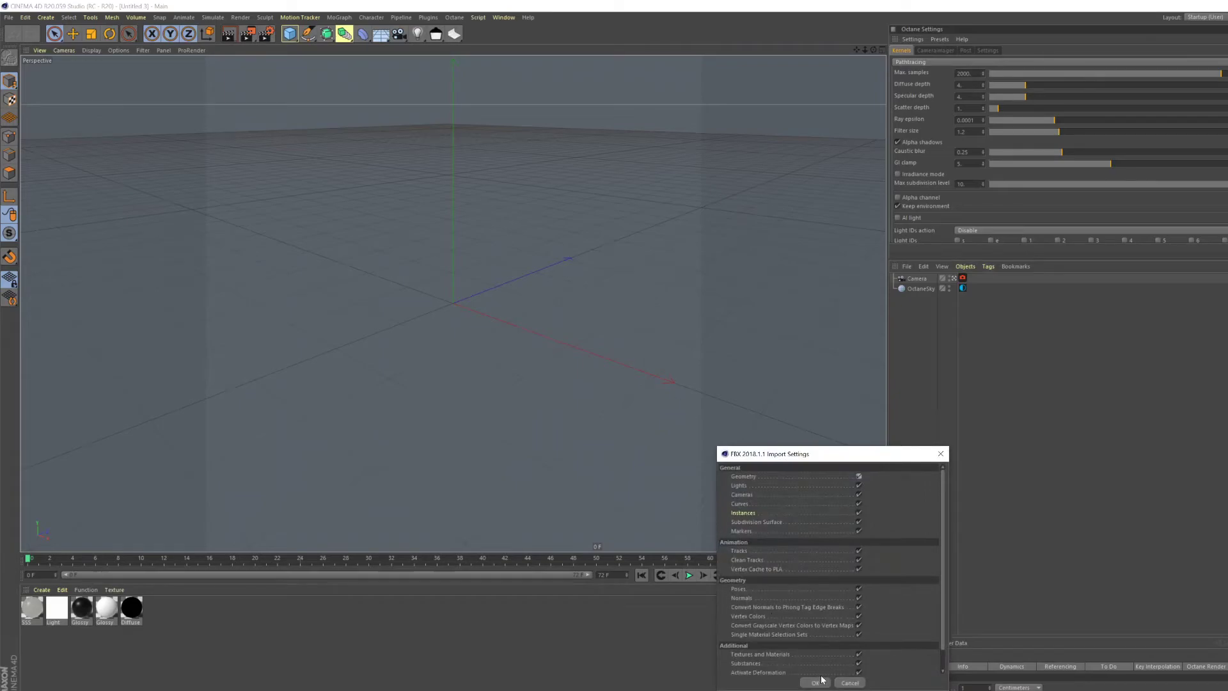
click(816, 683)
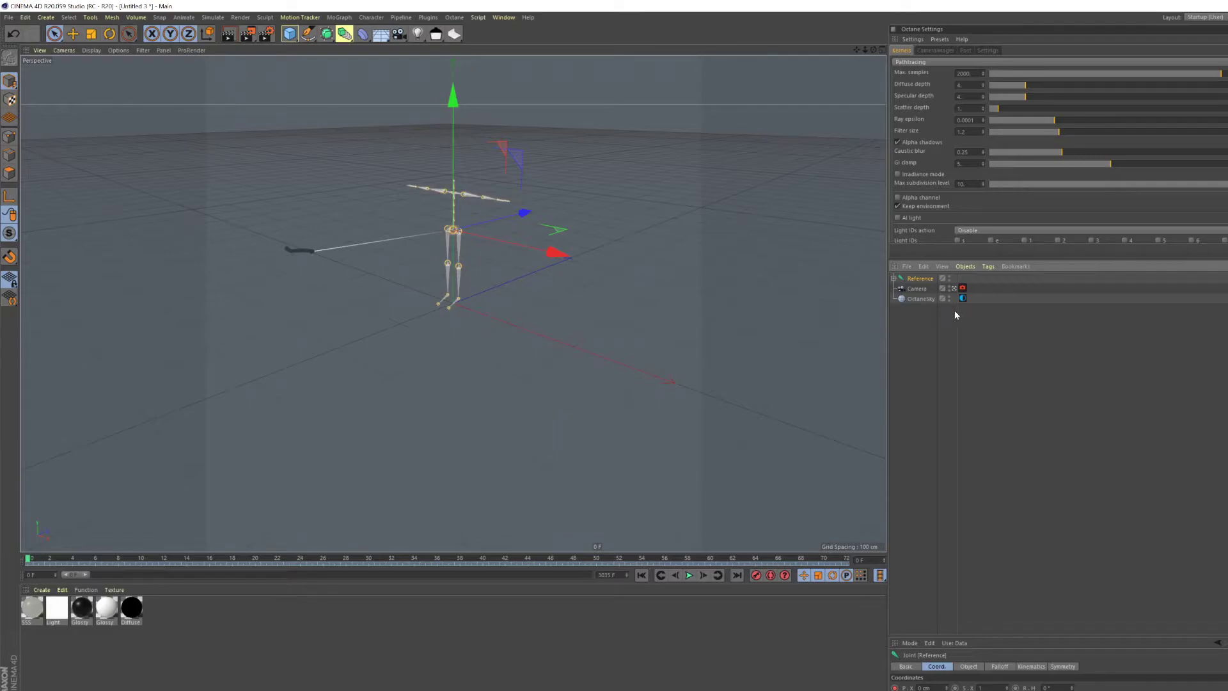
- Examine the imported mocap skeleton in its T-pose from several angles
scroll(469, 160, up, 6)
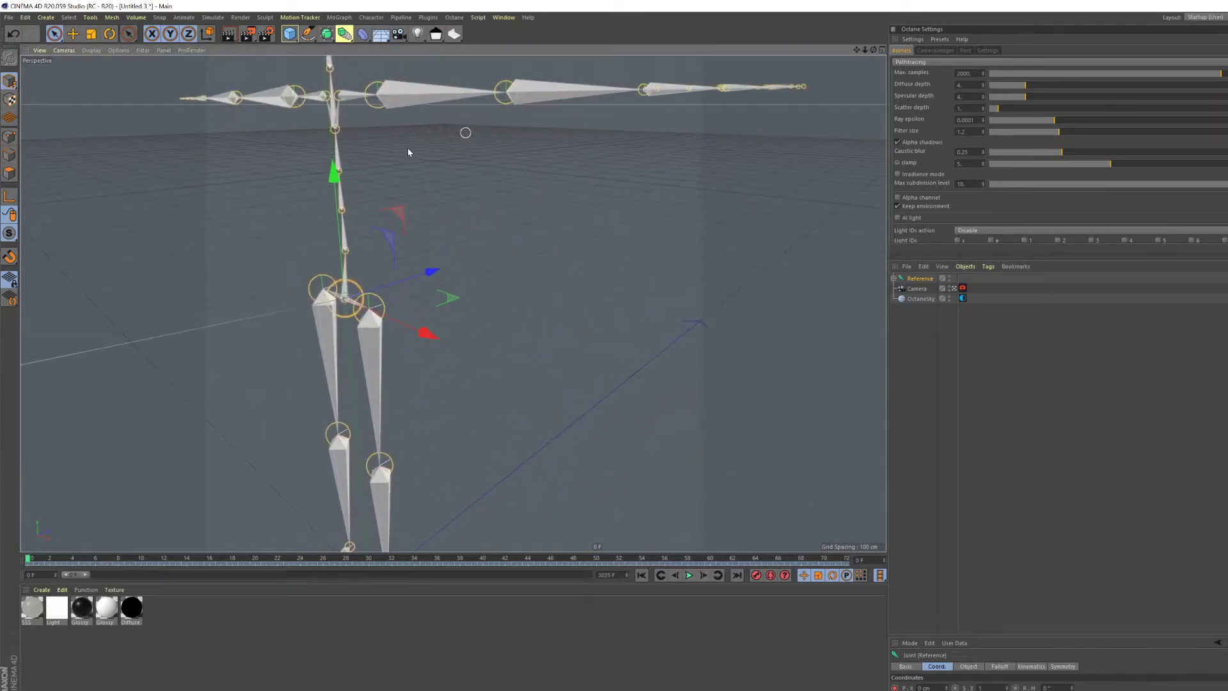
scroll(449, 204, down, 4)
alt+drag(427, 226, 691, 248)
alt+middle_drag(691, 249, 762, 249)
scroll(440, 244, down, 4)
alt+drag(451, 269, 486, 266)
alt+middle_drag(470, 257, 513, 252)
scroll(511, 257, down, 2)
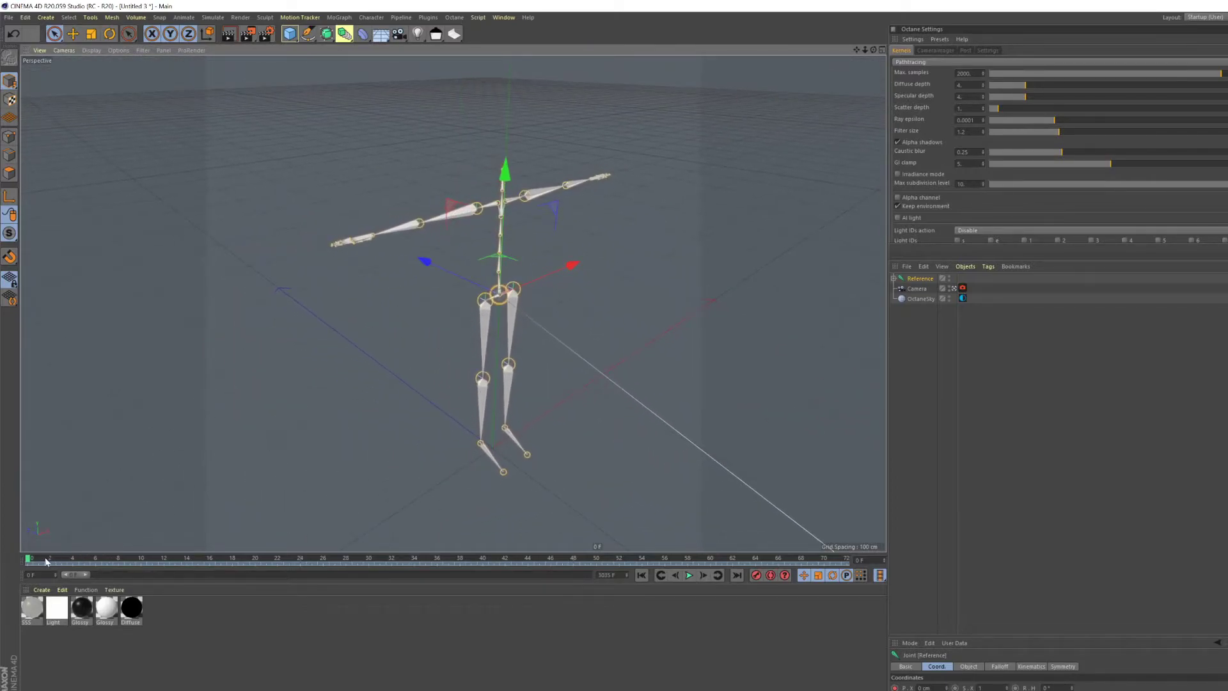
- Extend the timeline's preview range to the whole recording, and expand the Reference and Hips joints to select LeftUpLeg
drag(88, 574, 588, 575)
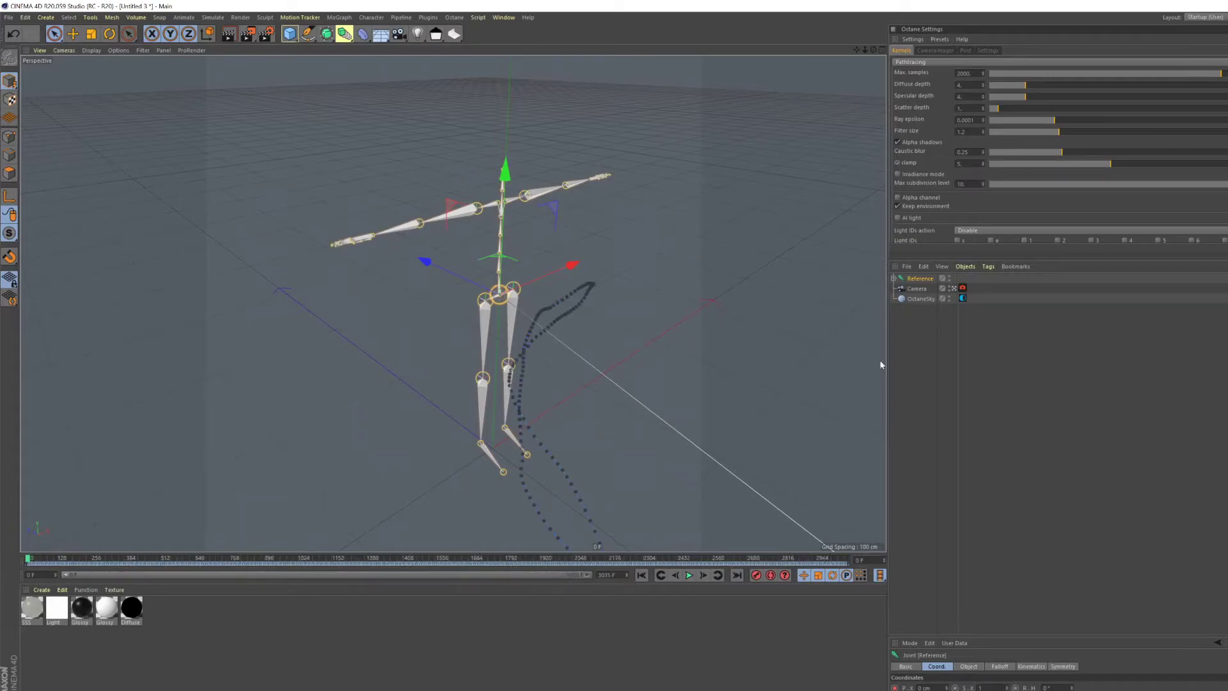
click(894, 279)
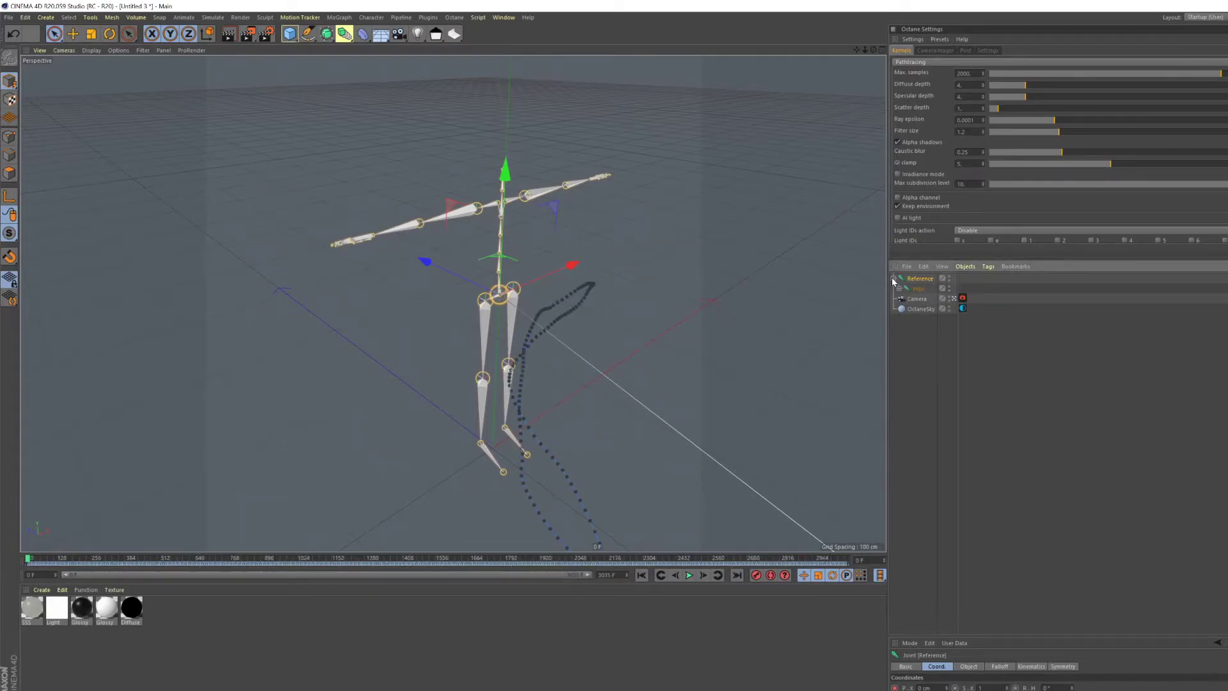
click(899, 289)
click(930, 310)
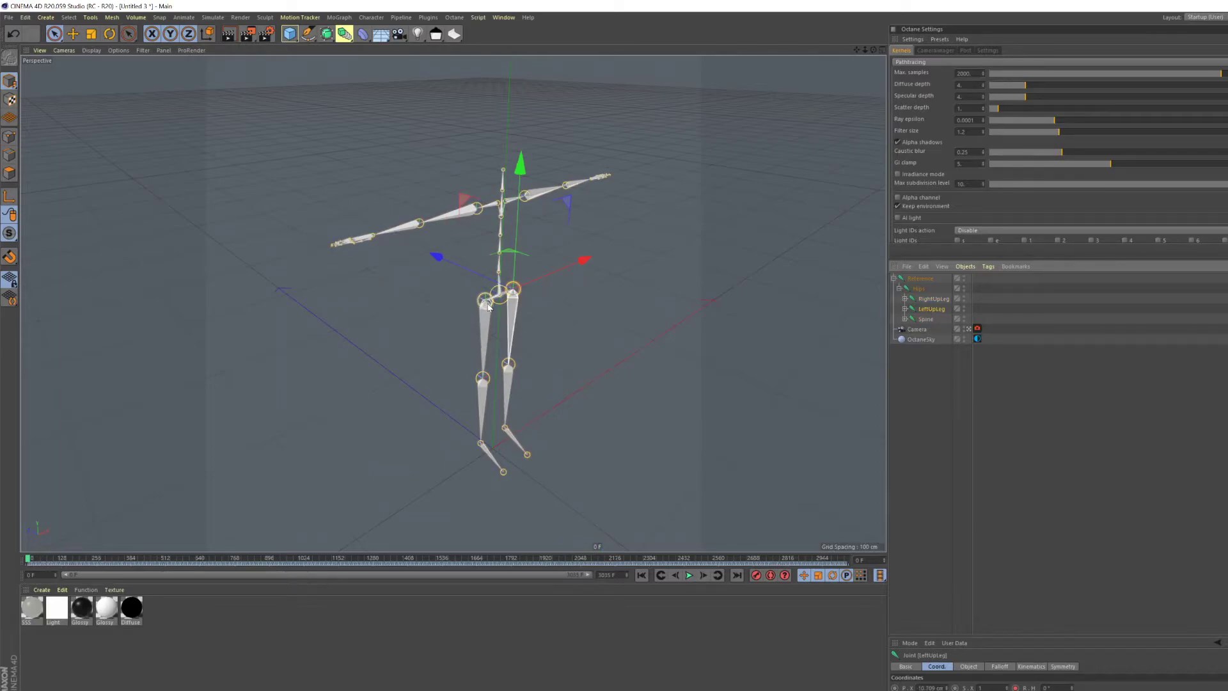
- Scrub and play back the skeleton's recorded motion, finishing at frame 0
alt+middle_drag(485, 299, 433, 296)
alt+drag(433, 295, 433, 282)
alt+middle_drag(434, 295, 454, 284)
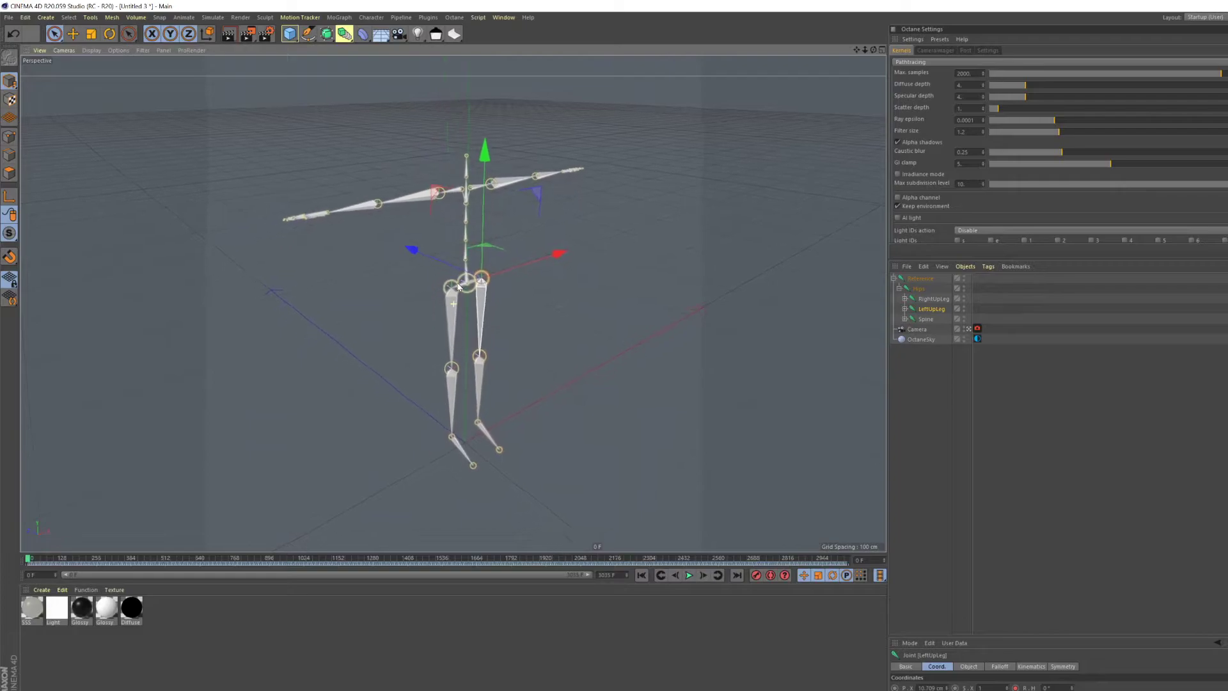
drag(30, 560, 80, 560)
alt+middle_drag(600, 456, 510, 274)
click(689, 575)
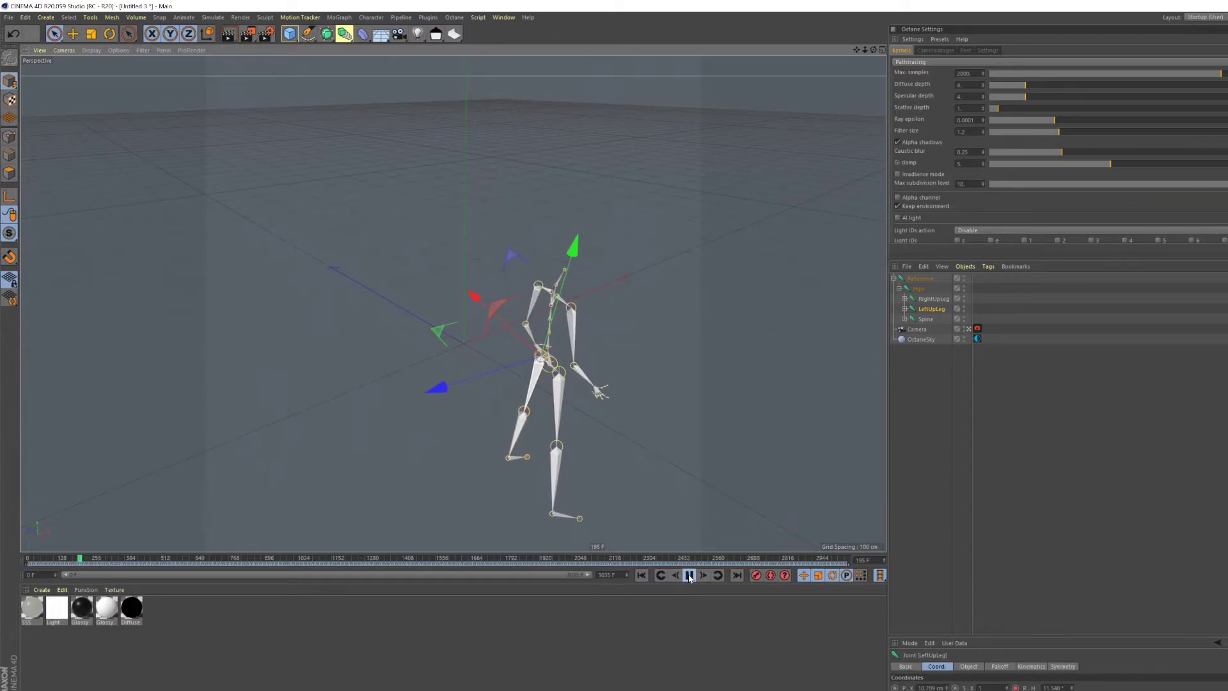
click(689, 575)
drag(74, 560, 10, 583)
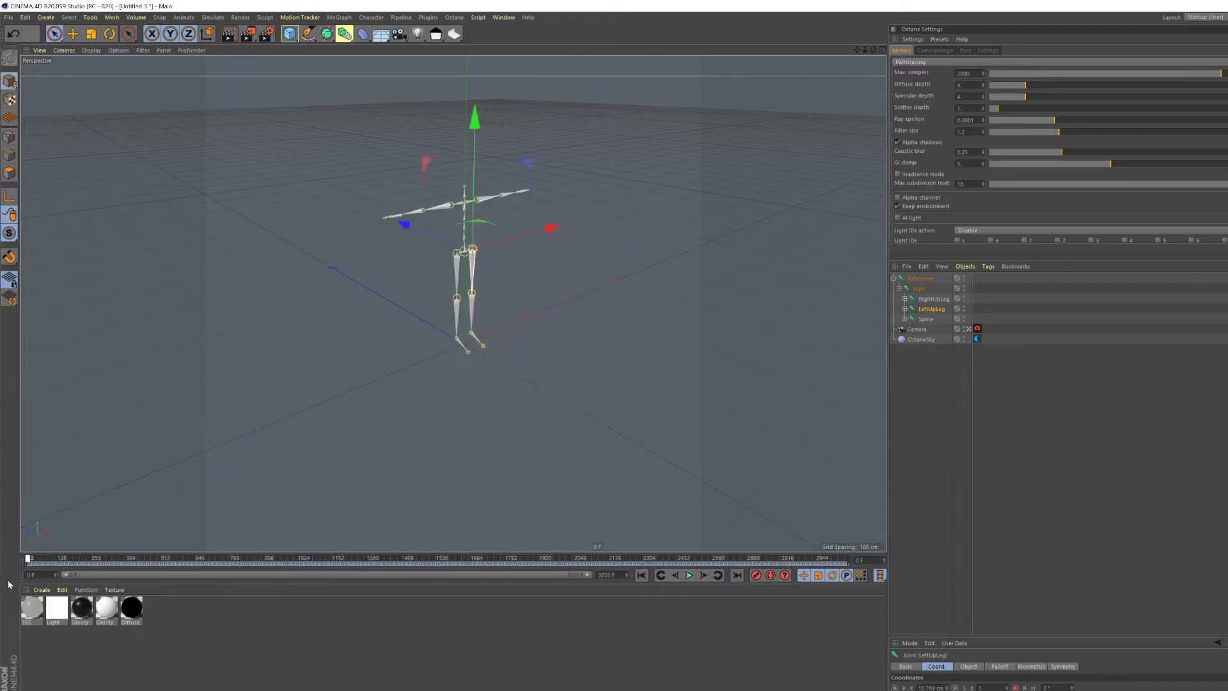
- Bring the Tactical Man character model into the skeleton's scene
scroll(459, 222, up, 7)
alt+middle_drag(449, 249, 493, 284)
alt+drag(493, 285, 501, 276)
scroll(501, 278, up, 3)
scroll(501, 277, down, 3)
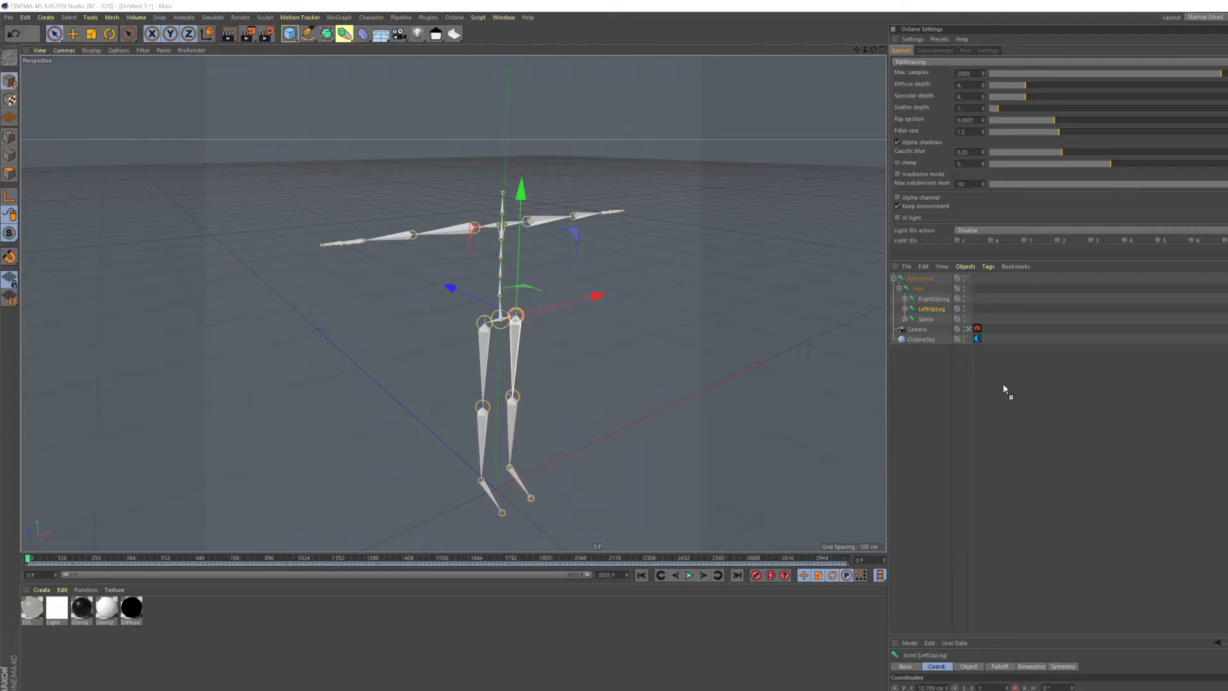
drag(931, 385, 931, 385)
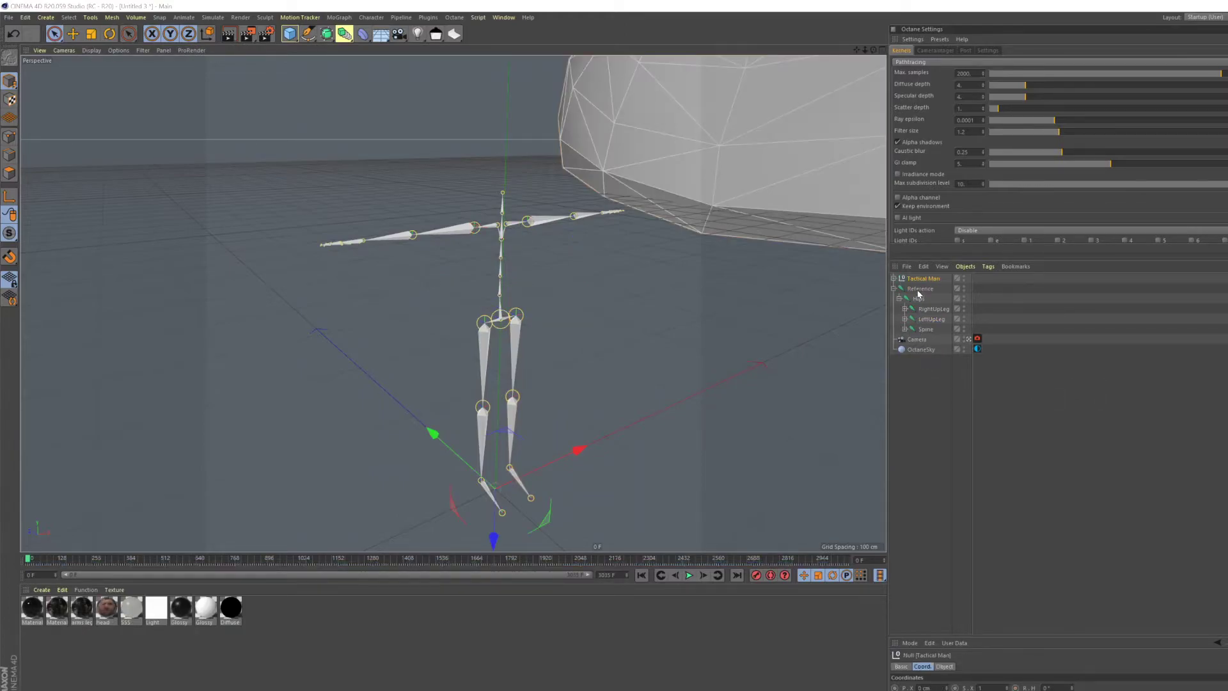
- Add a Snap To Floor tag to the Tactical Man object and frame the whole character
right_click(920, 281)
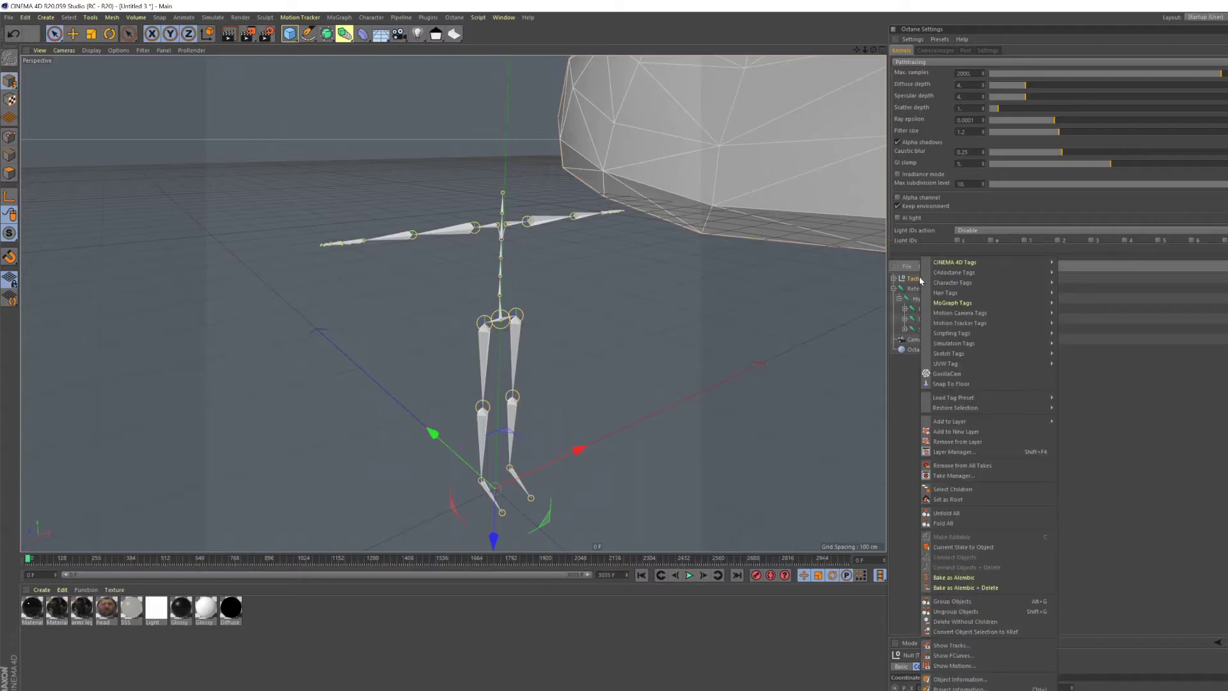
click(947, 384)
alt+right_drag(646, 269, 613, 690)
alt+right_drag(772, 213, 735, 384)
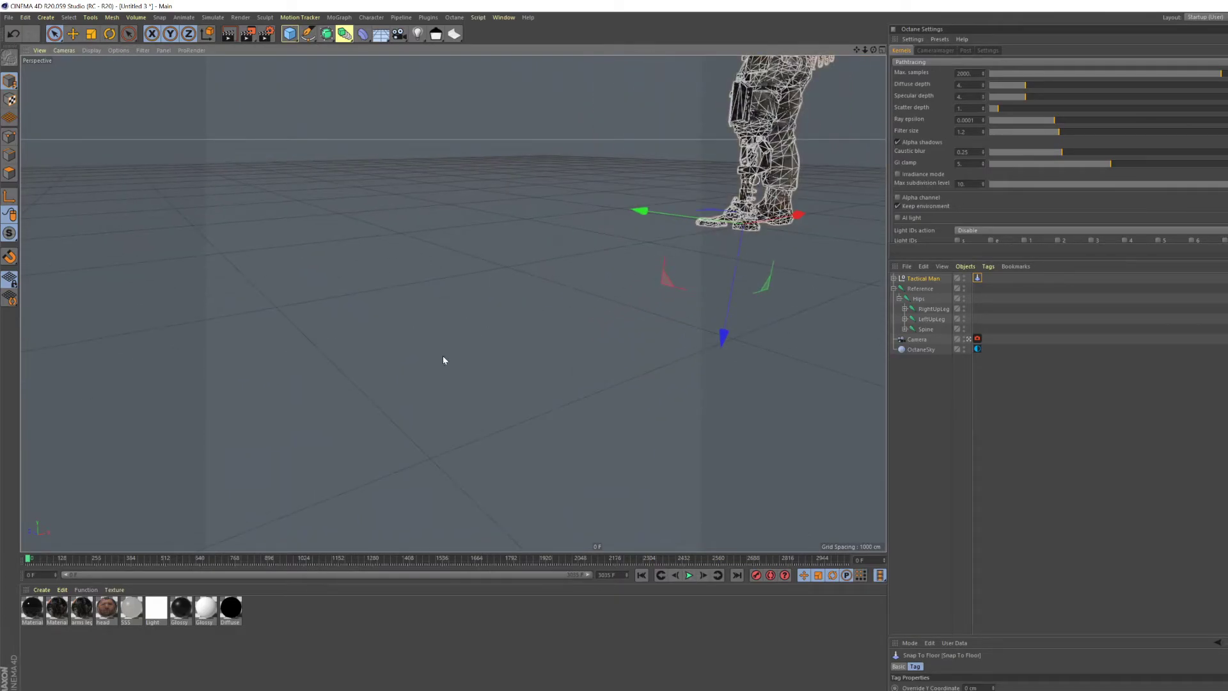
alt+middle_drag(750, 162, 483, 307)
alt+drag(482, 304, 479, 282)
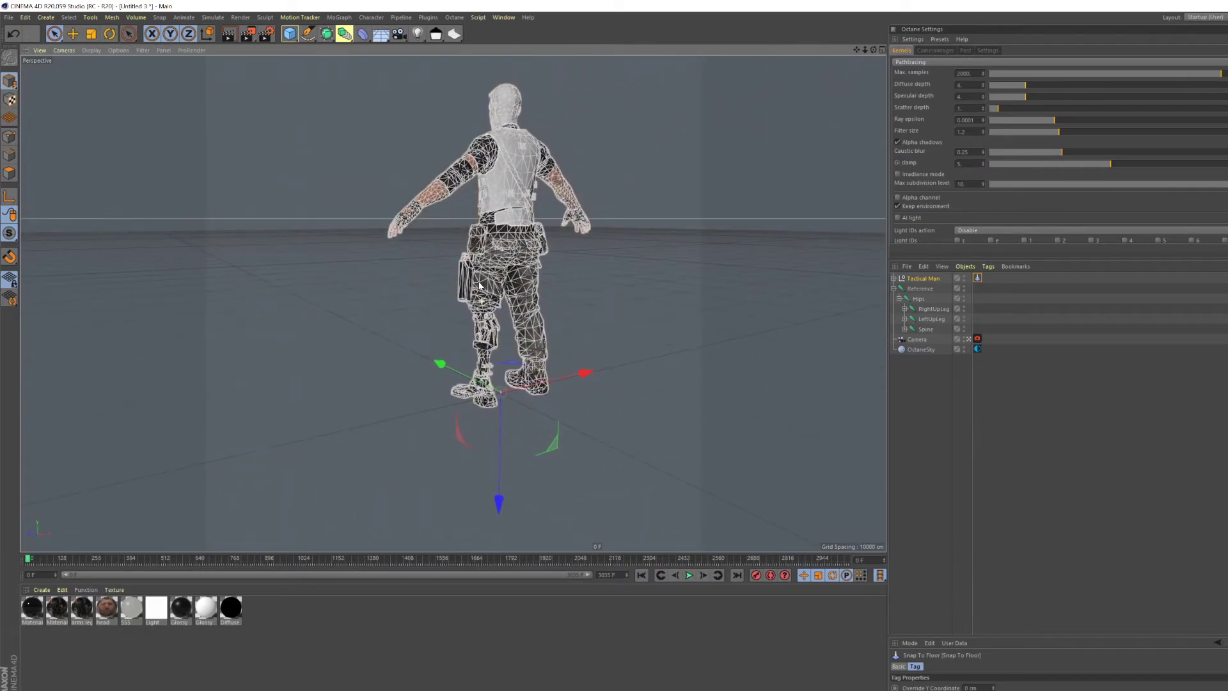
- Scale the Tactical Man down uniformly to roughly the height of the mocap skeleton
key(t)
drag(555, 336, 416, 565)
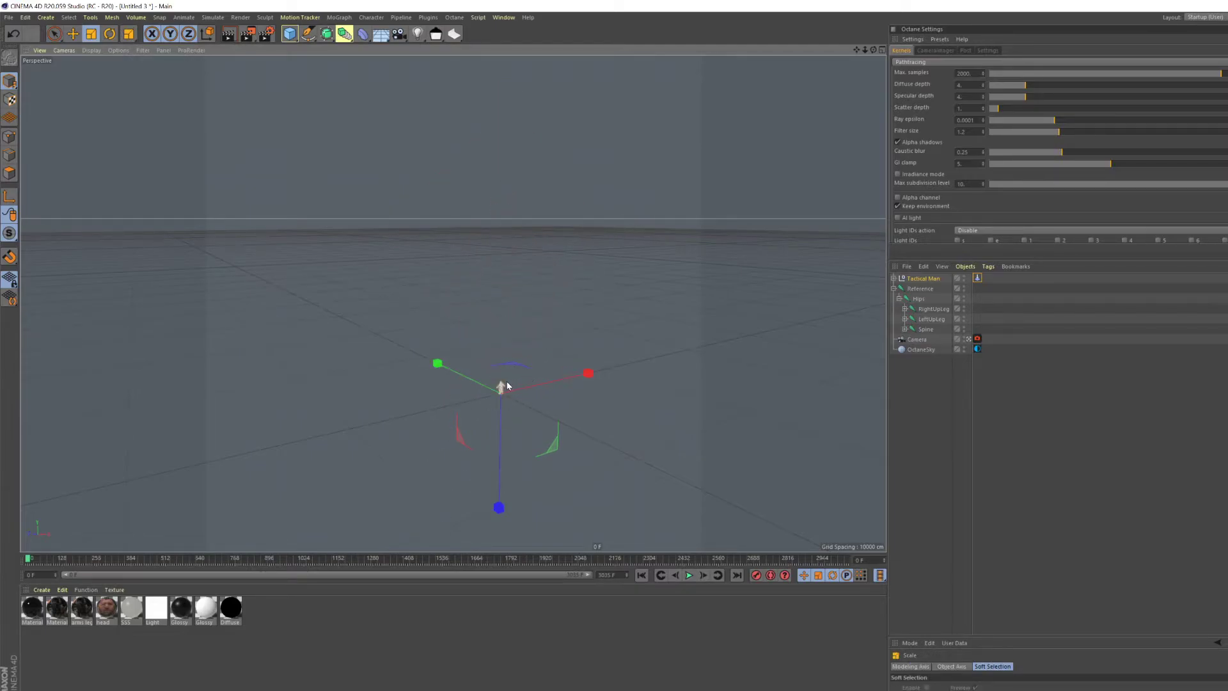
key(o)
scroll(458, 328, up, 3)
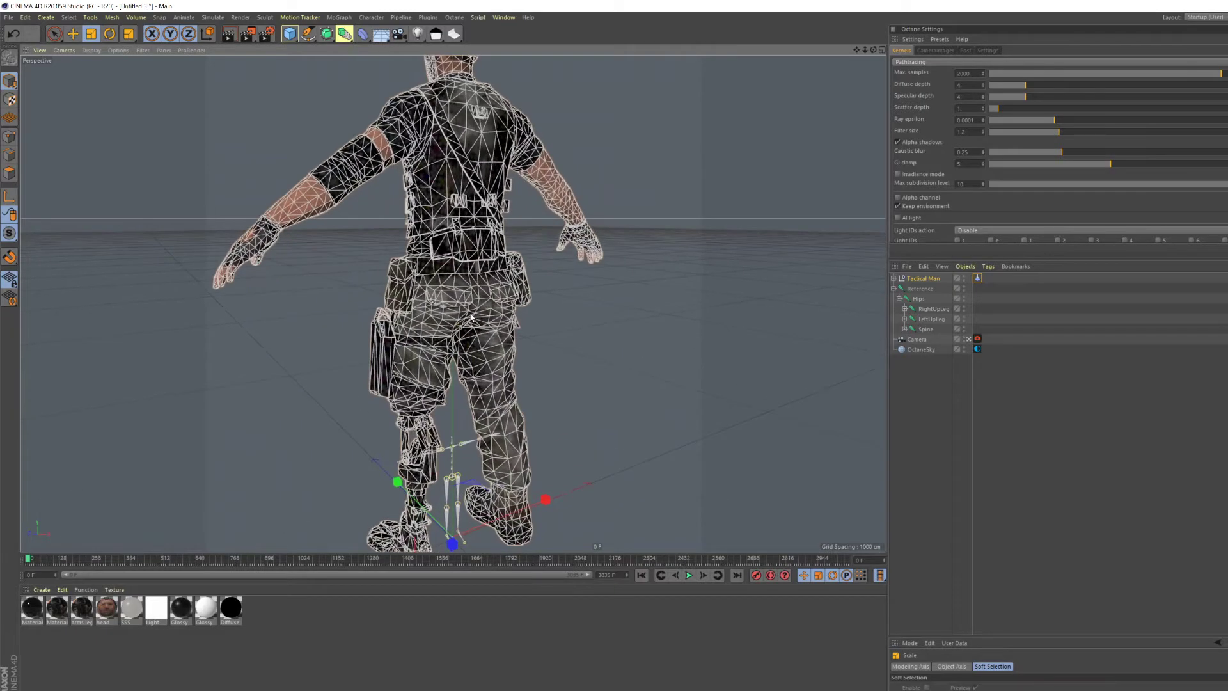
alt+middle_drag(495, 237, 546, 203)
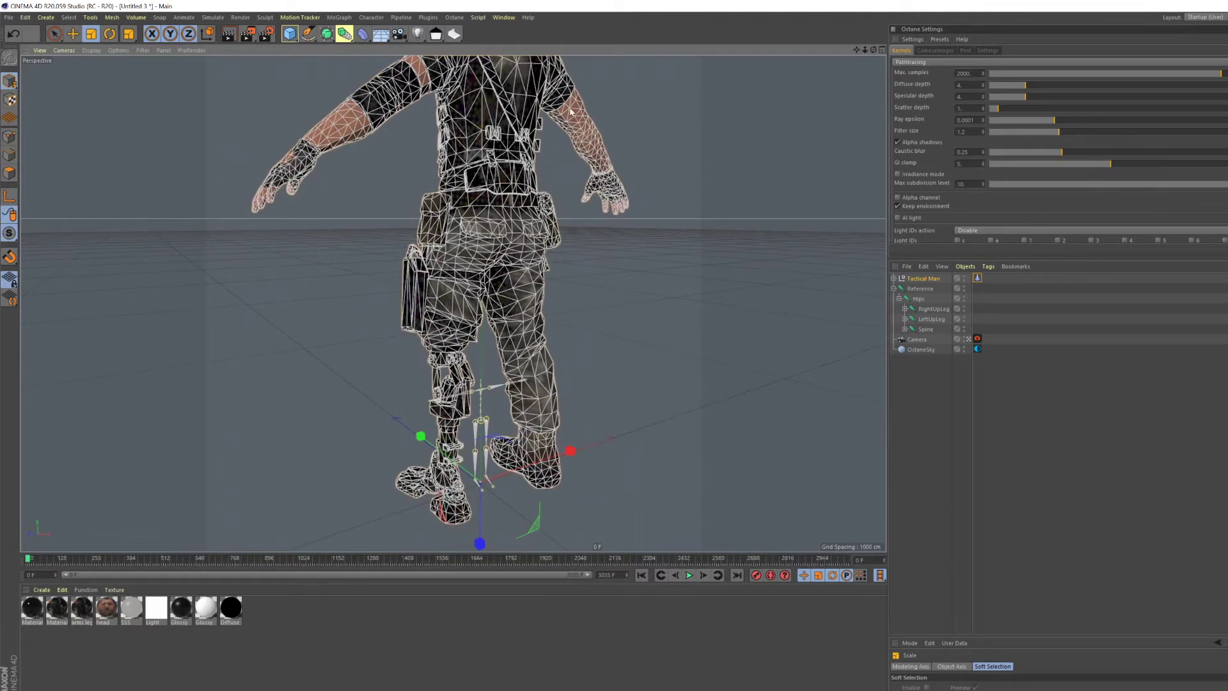
drag(583, 347, 450, 535)
scroll(474, 396, up, 4)
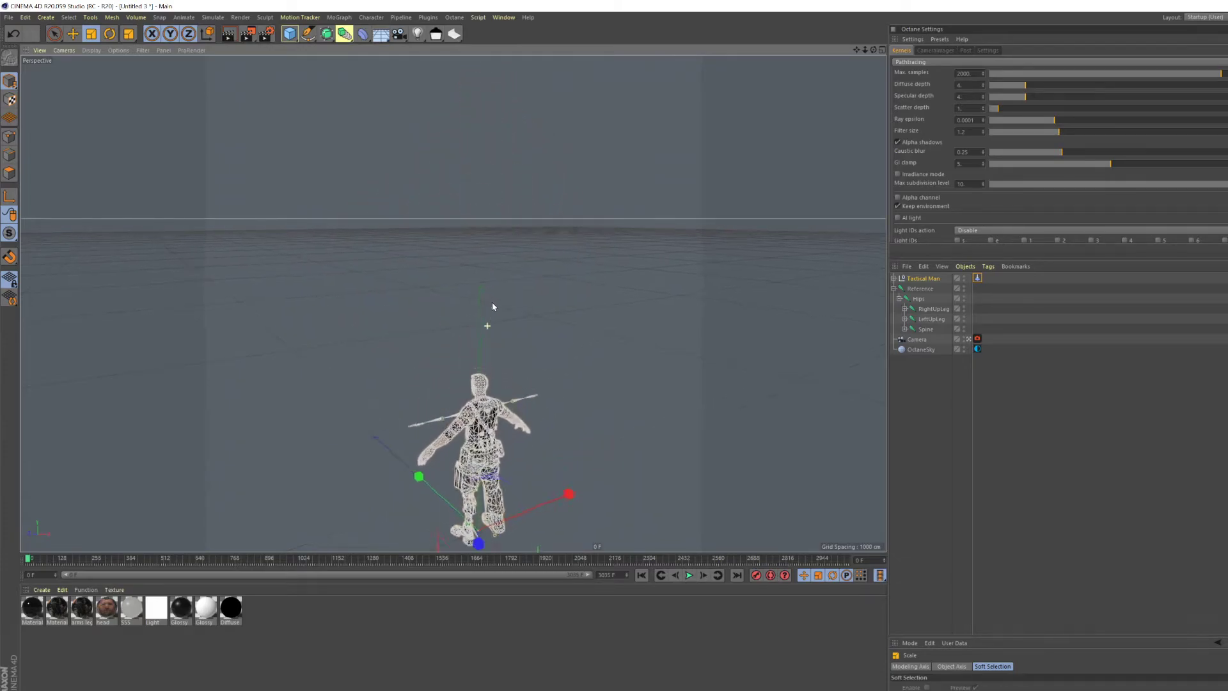
alt+middle_drag(513, 374, 529, 84)
scroll(469, 277, up, 3)
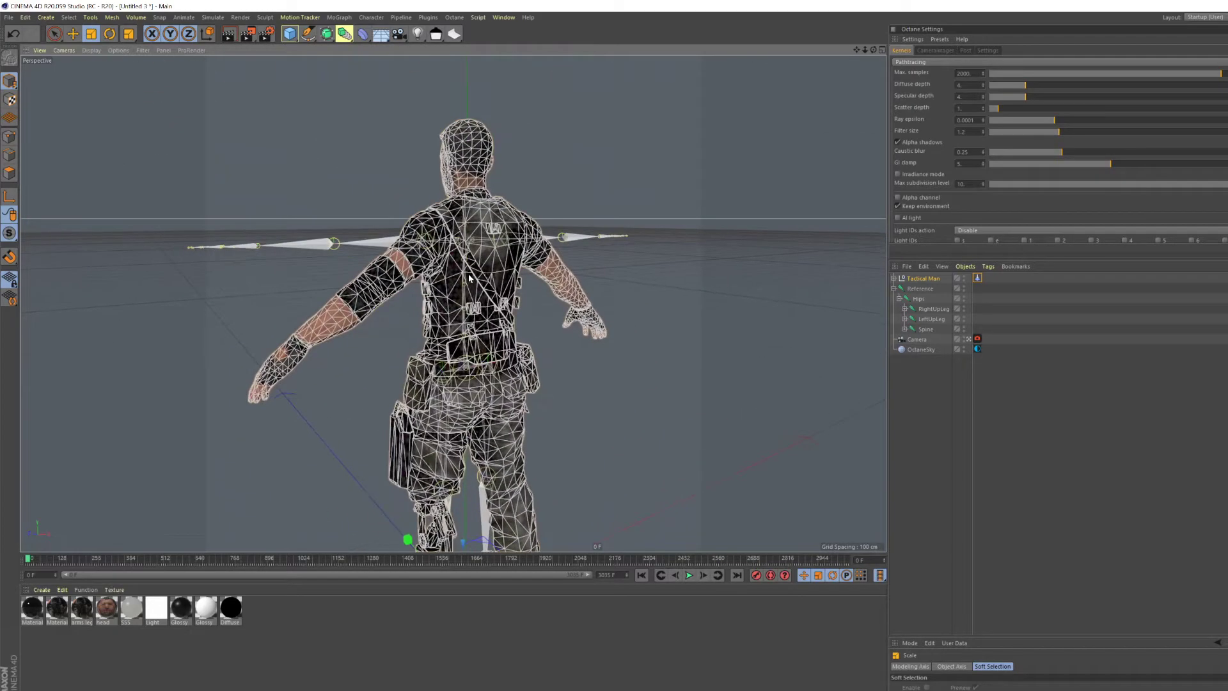
- Fine-tune the Tactical Man's scale slightly smaller to line its shoulders up with the skeleton's arm joints
alt+drag(541, 182, 736, 146)
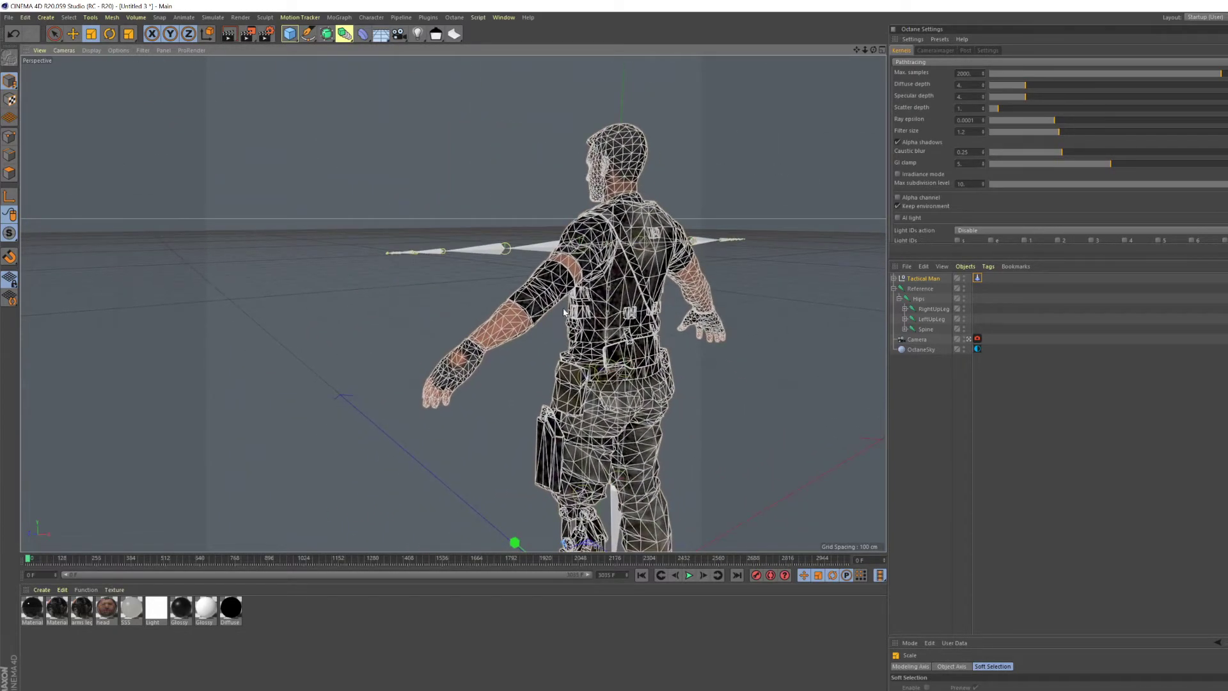
alt+drag(567, 309, 502, 314)
alt+middle_drag(657, 293, 417, 67)
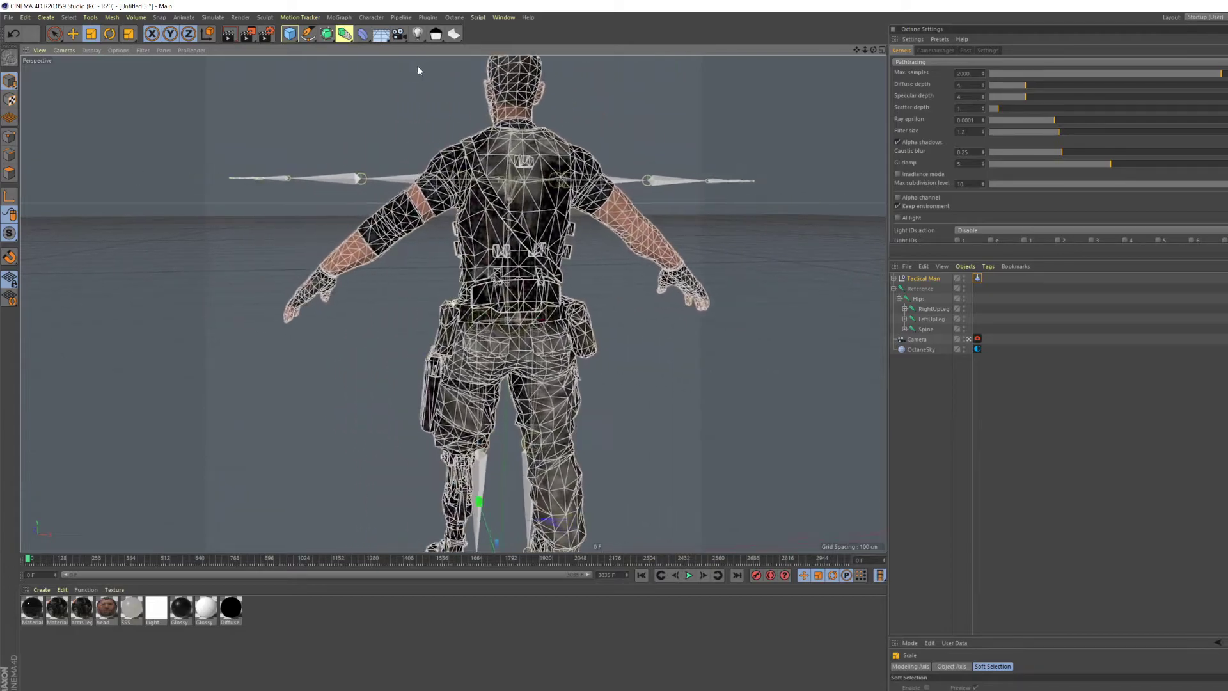
scroll(504, 172, down, 3)
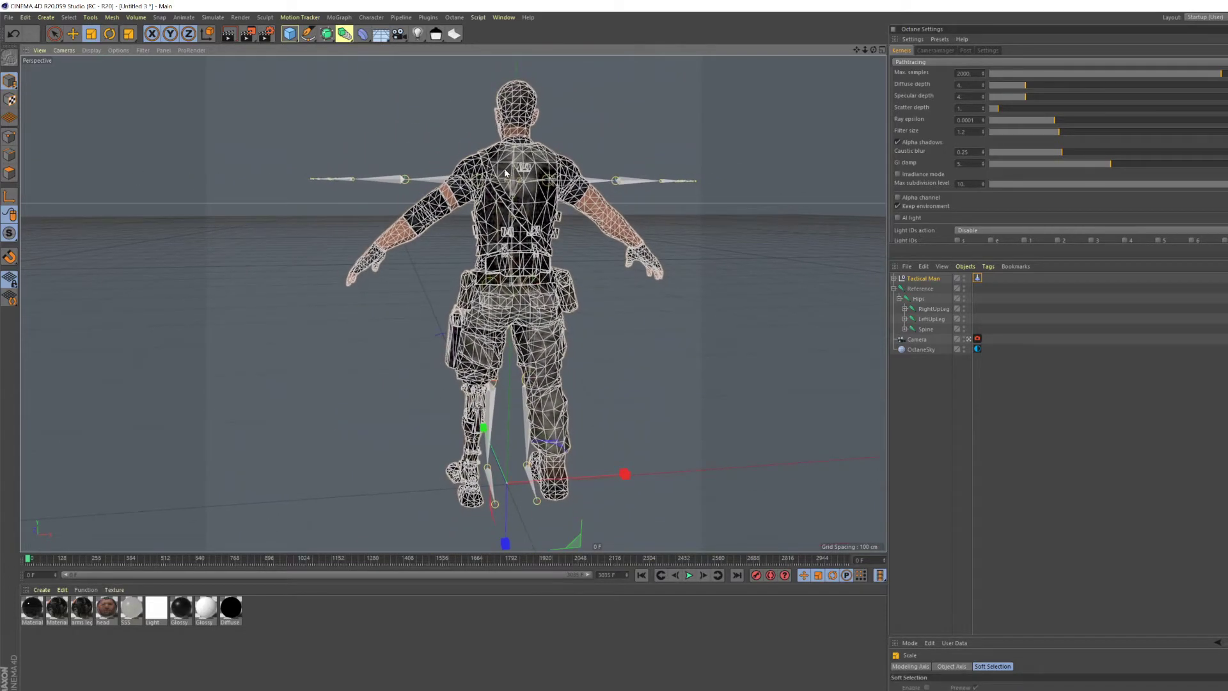
alt+middle_drag(505, 176, 475, 159)
alt+drag(474, 183, 468, 205)
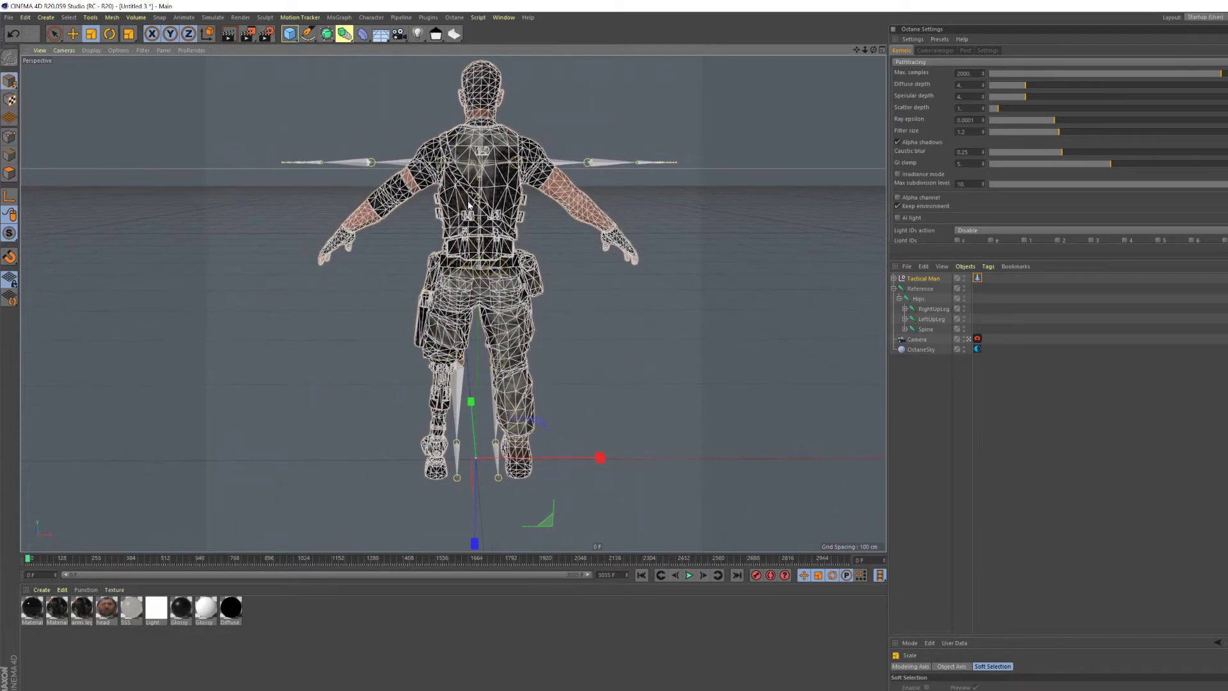
drag(587, 117, 585, 123)
- Rotate the Tactical Man half a turn about the vertical axis to face the same way as the skeleton
key(r)
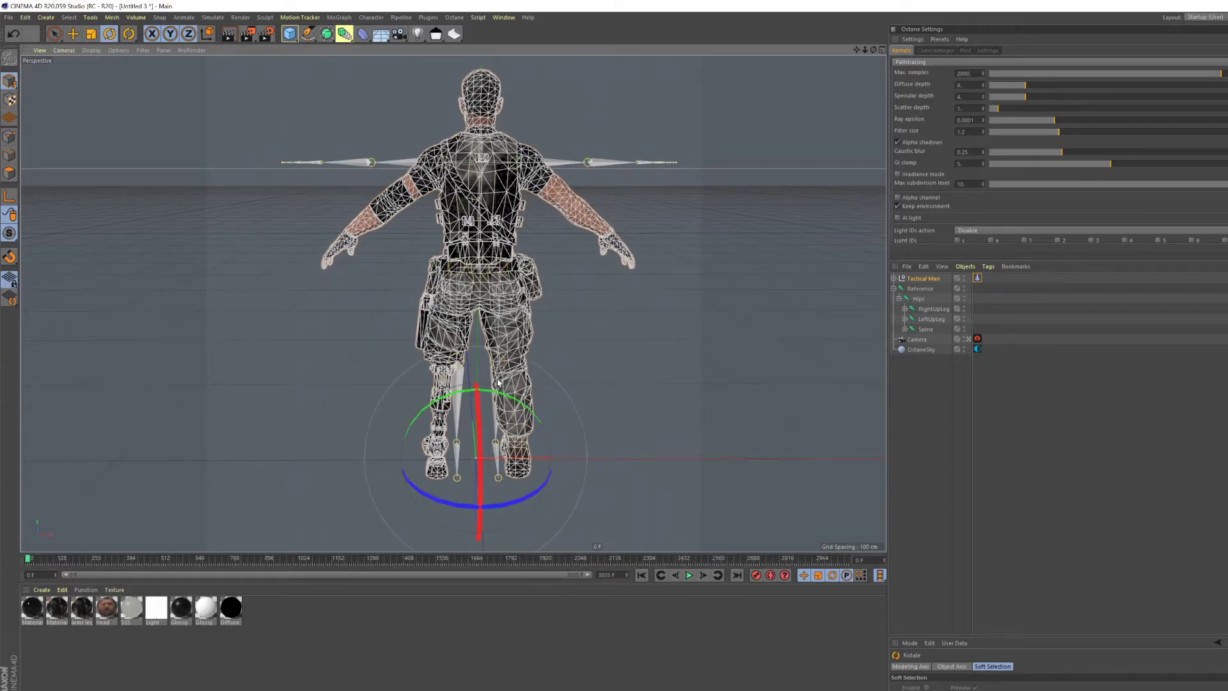
drag(517, 503, 273, 262)
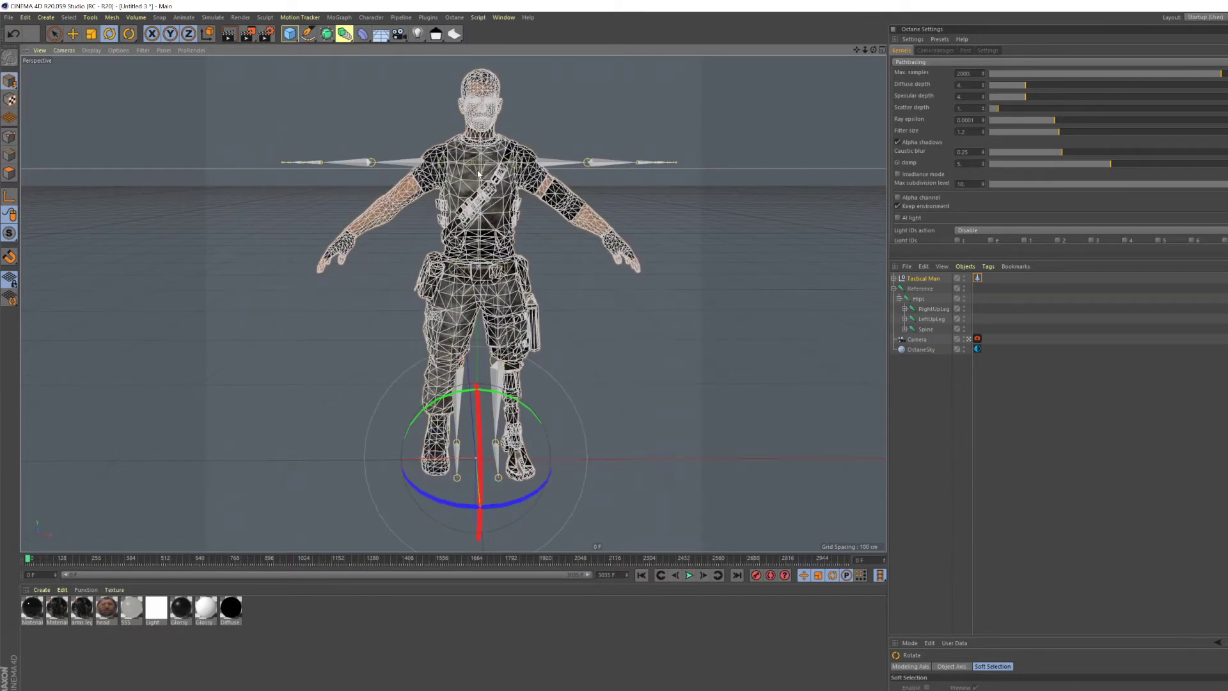
scroll(478, 175, up, 2)
alt+drag(480, 177, 569, 249)
alt+drag(437, 181, 474, 144)
alt+drag(396, 145, 529, 250)
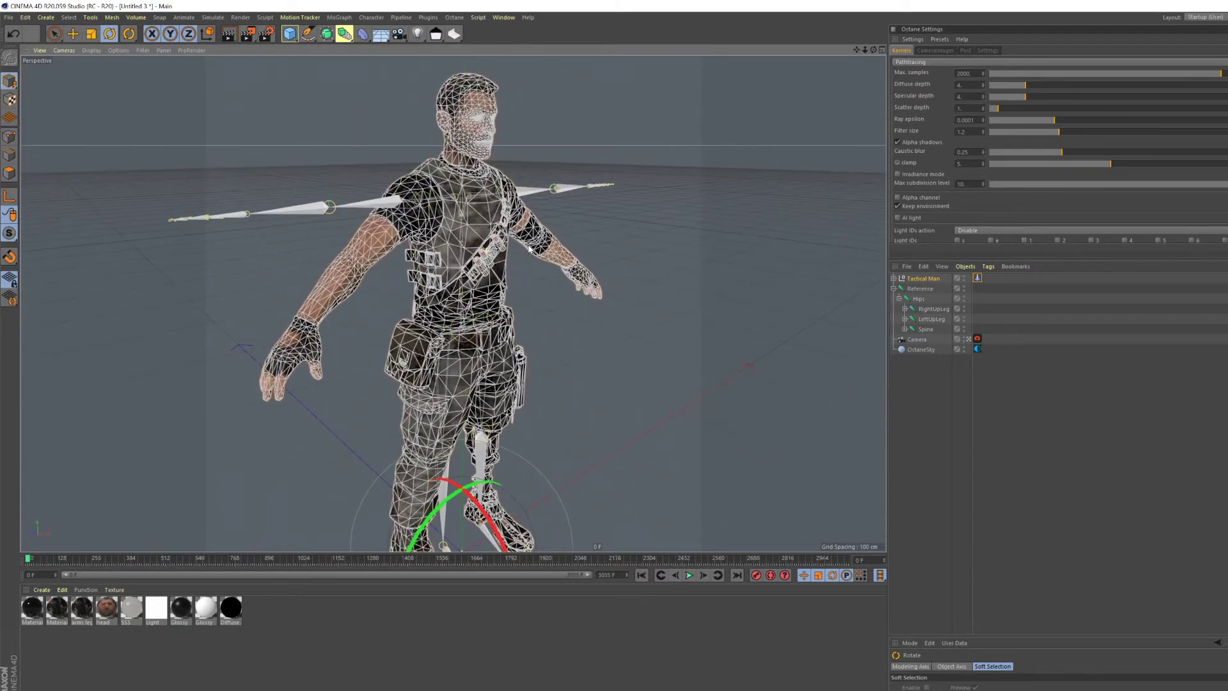
alt+drag(535, 292, 307, 224)
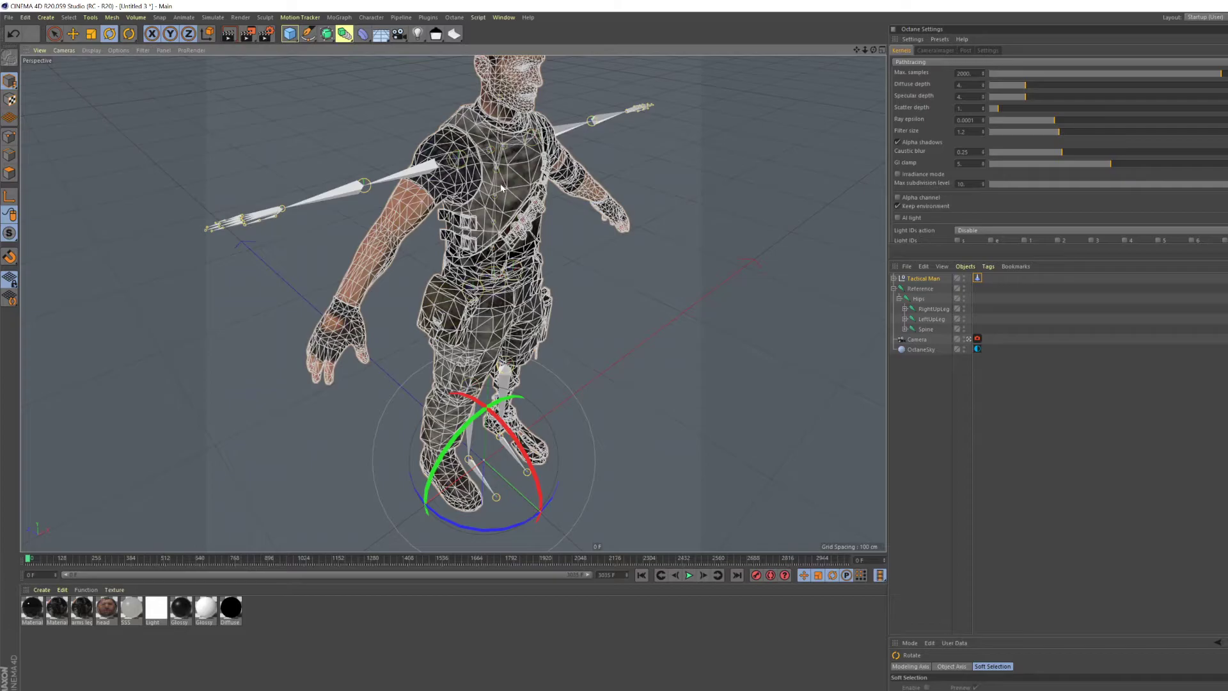
- Turn on automatic keyframing and rotate the RightUpLeg joint outward to line up with the character's right leg
scroll(494, 239, down, 3)
alt+drag(494, 240, 415, 182)
click(928, 310)
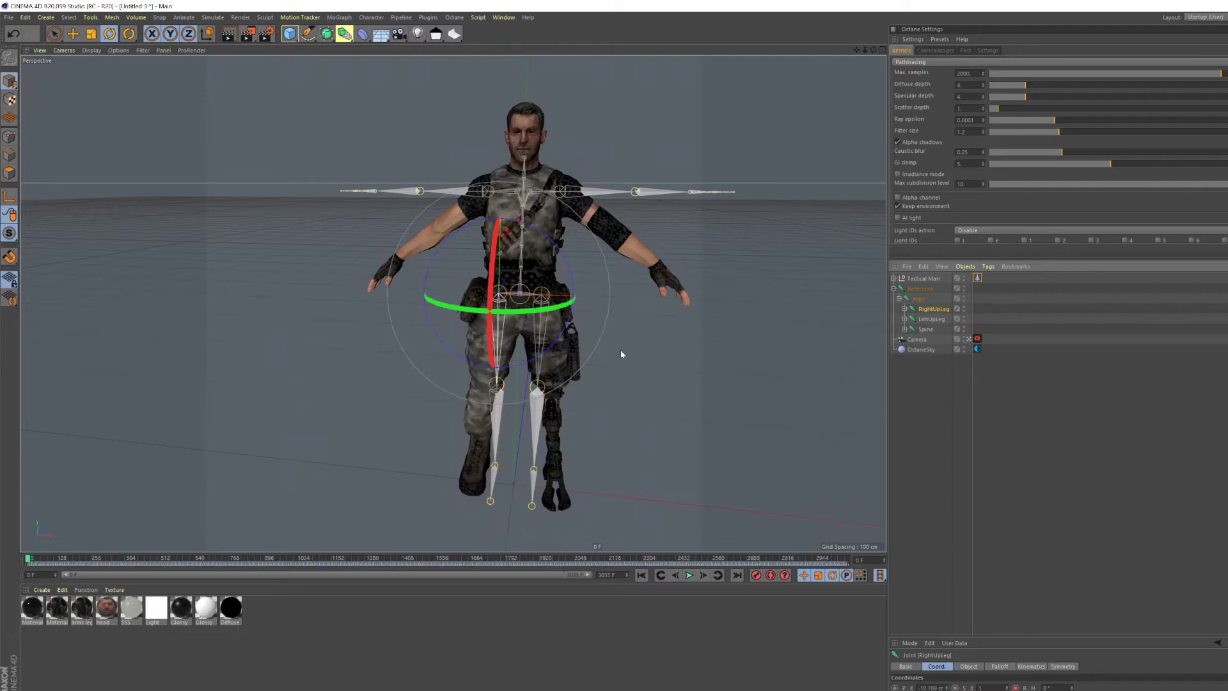
click(769, 574)
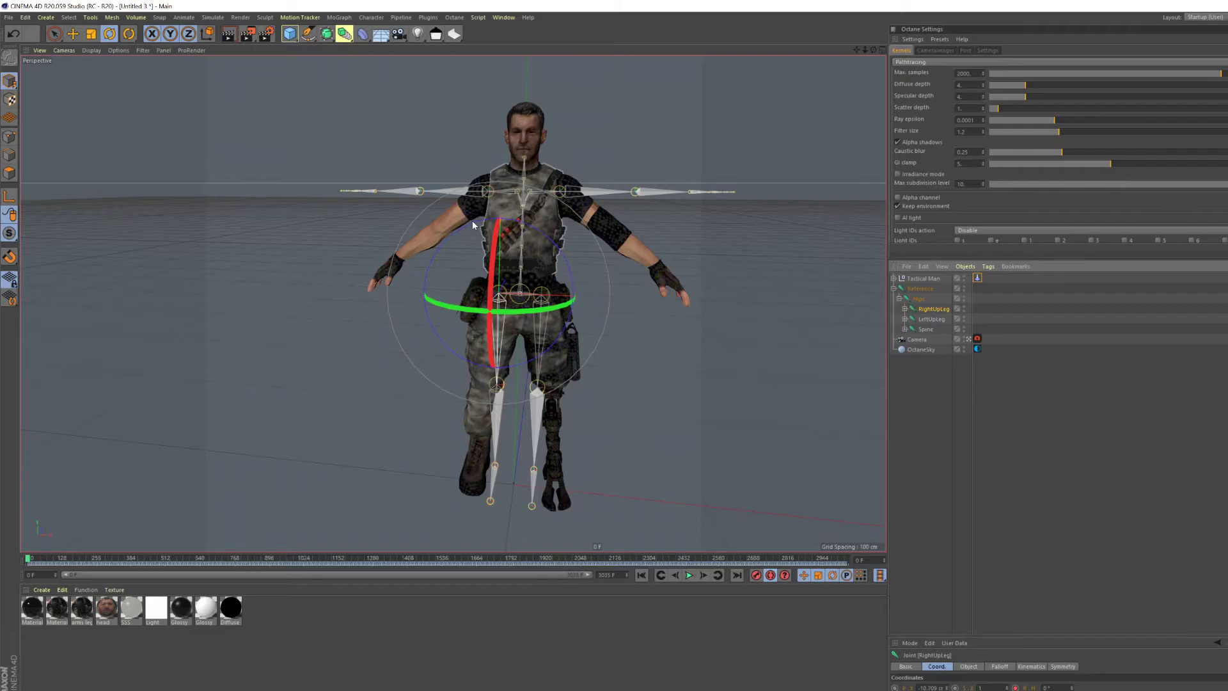
scroll(561, 299, up, 3)
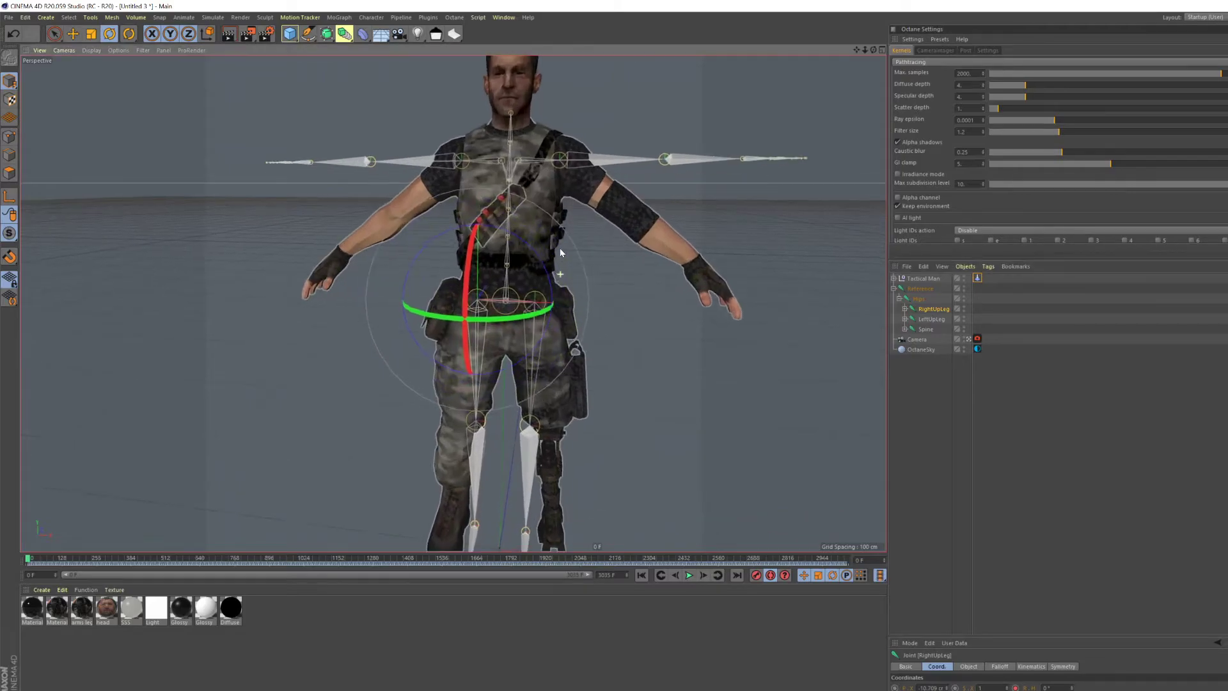
scroll(519, 272, up, 5)
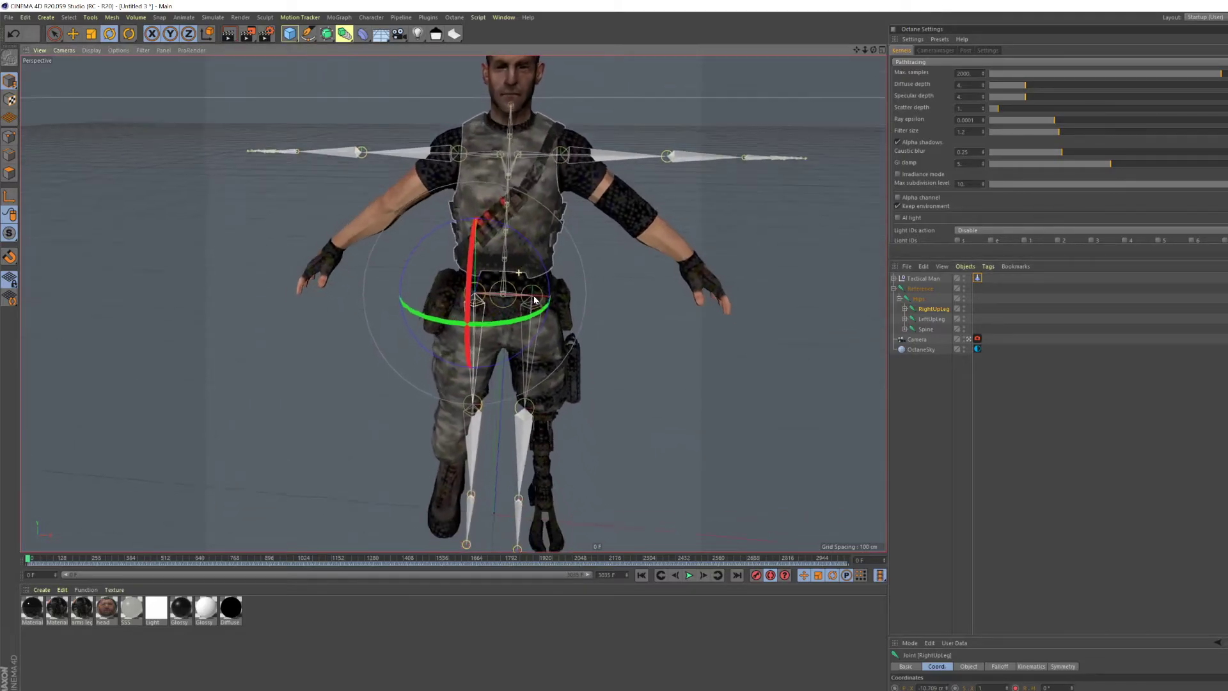
drag(503, 252, 497, 266)
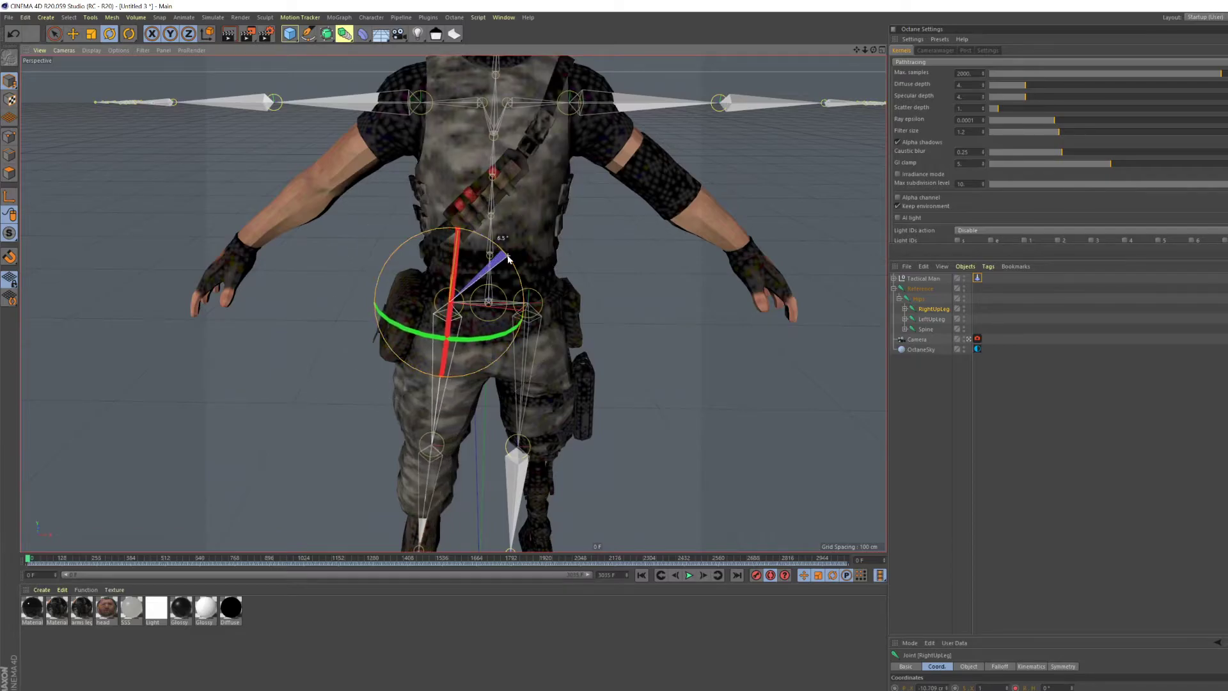
- Rotate the LeftUpLeg joint outward to line up with the character's left leg
click(928, 320)
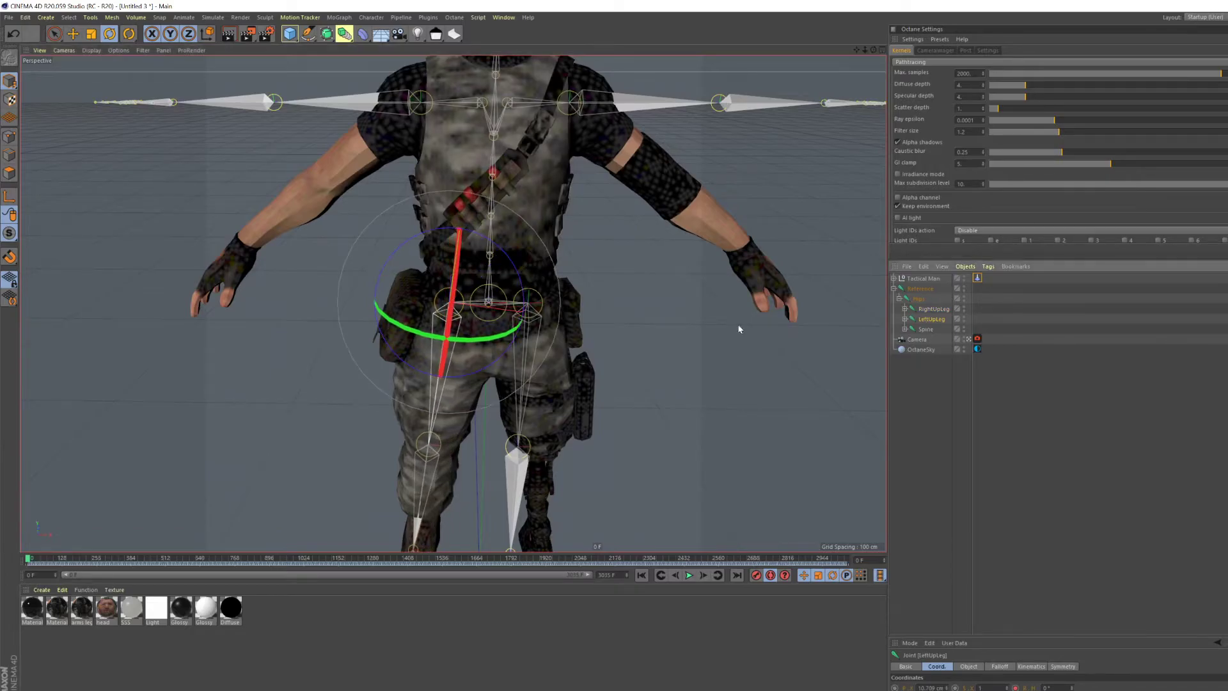
drag(506, 237, 519, 286)
scroll(508, 314, down, 3)
alt+middle_drag(488, 262, 483, 310)
alt+drag(482, 309, 472, 192)
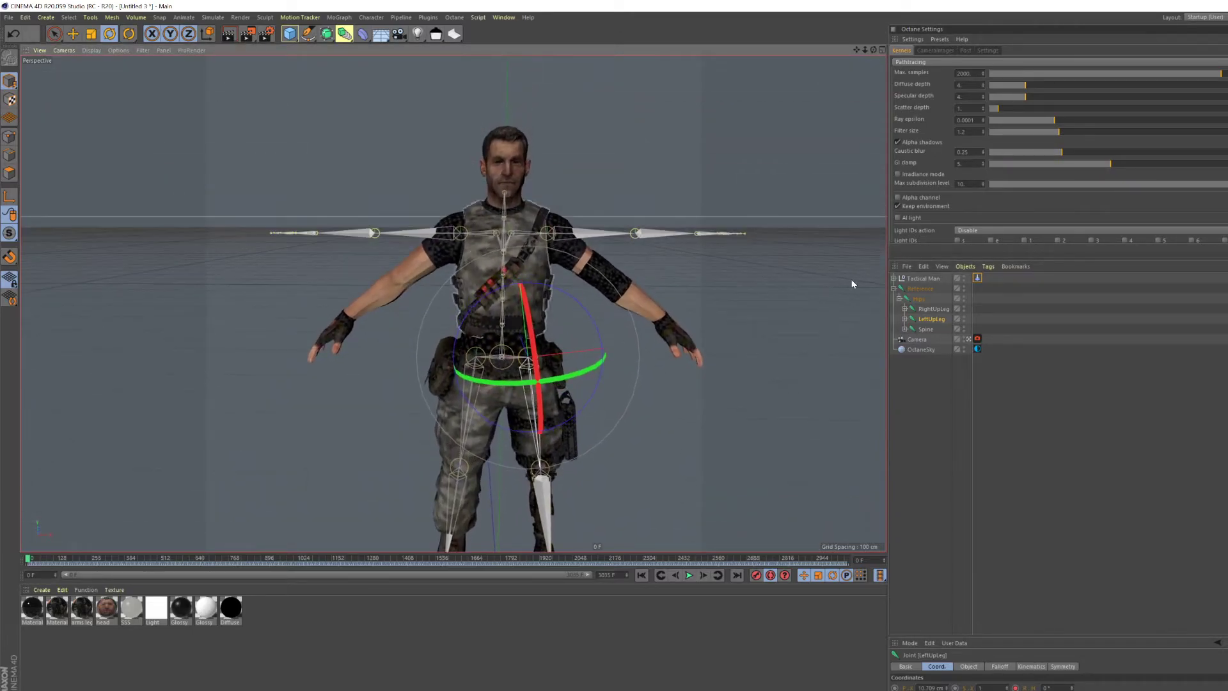
- Expand the spine hierarchy down to the left shoulder and rotate the LeftArm joint down along the character's left arm
click(905, 329)
click(911, 339)
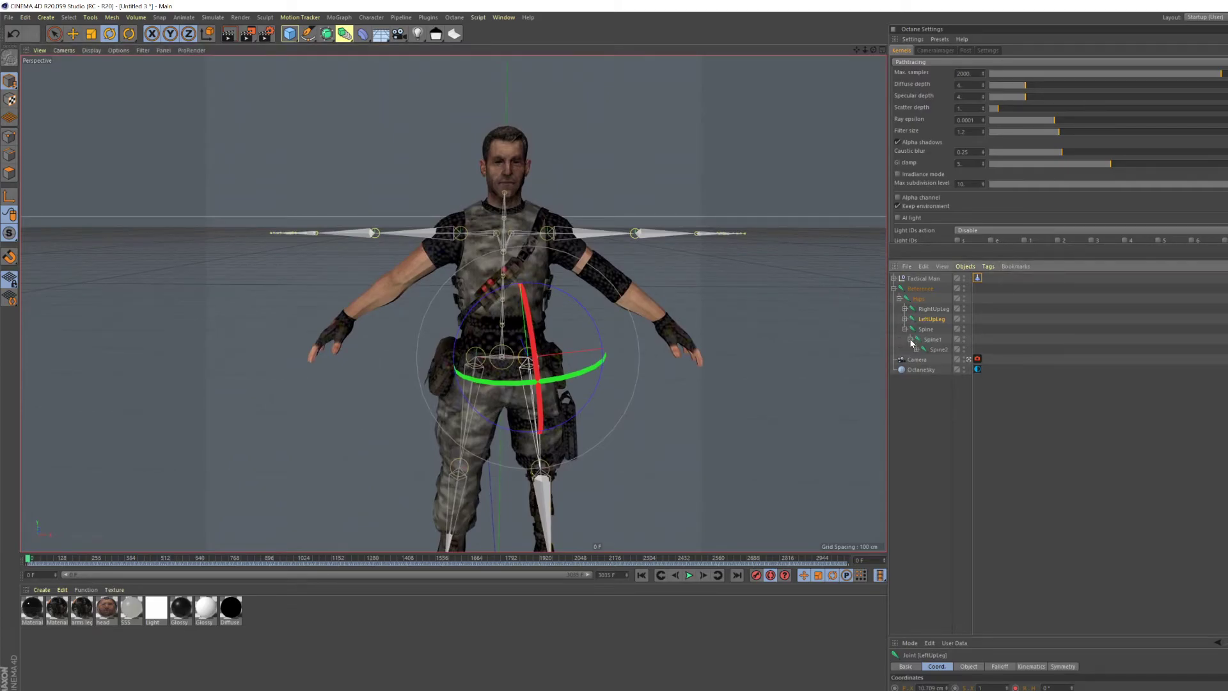
click(917, 349)
click(922, 360)
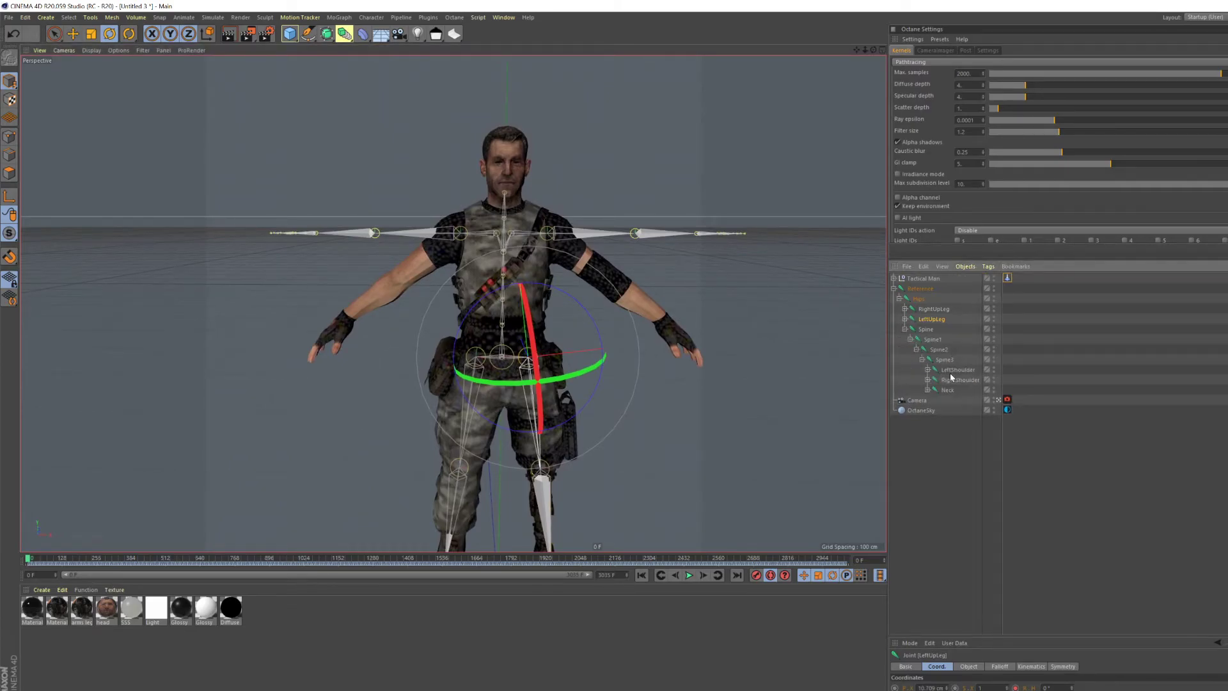
click(954, 370)
click(928, 370)
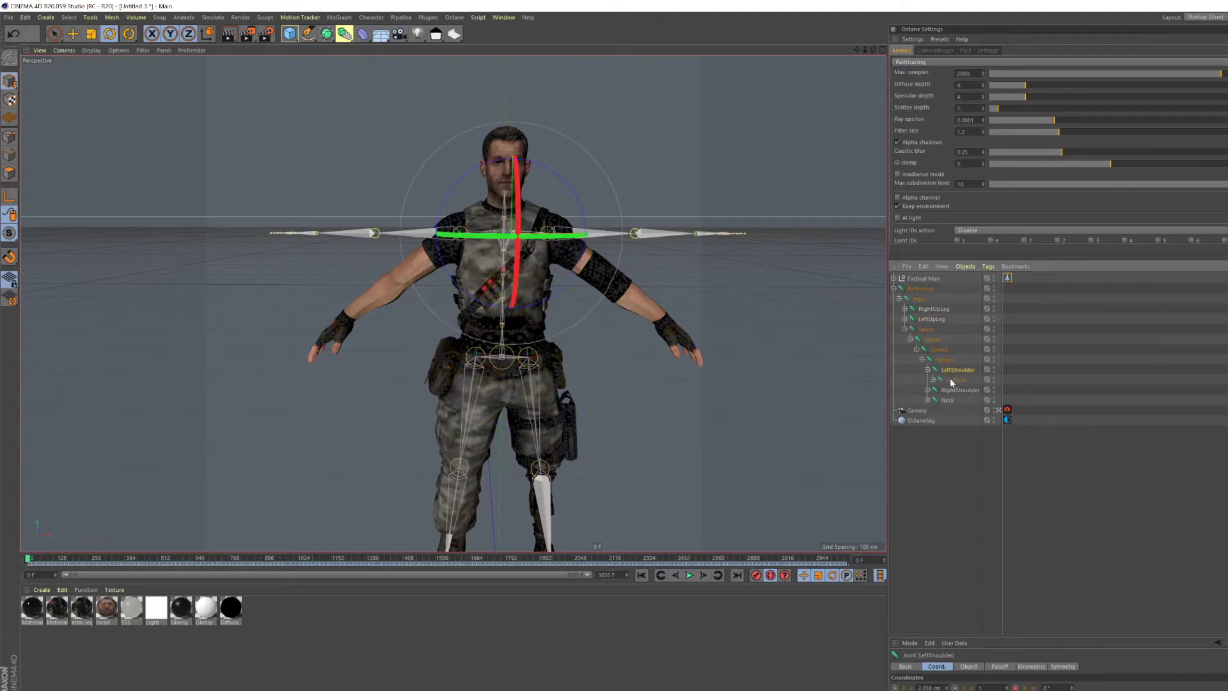
click(953, 380)
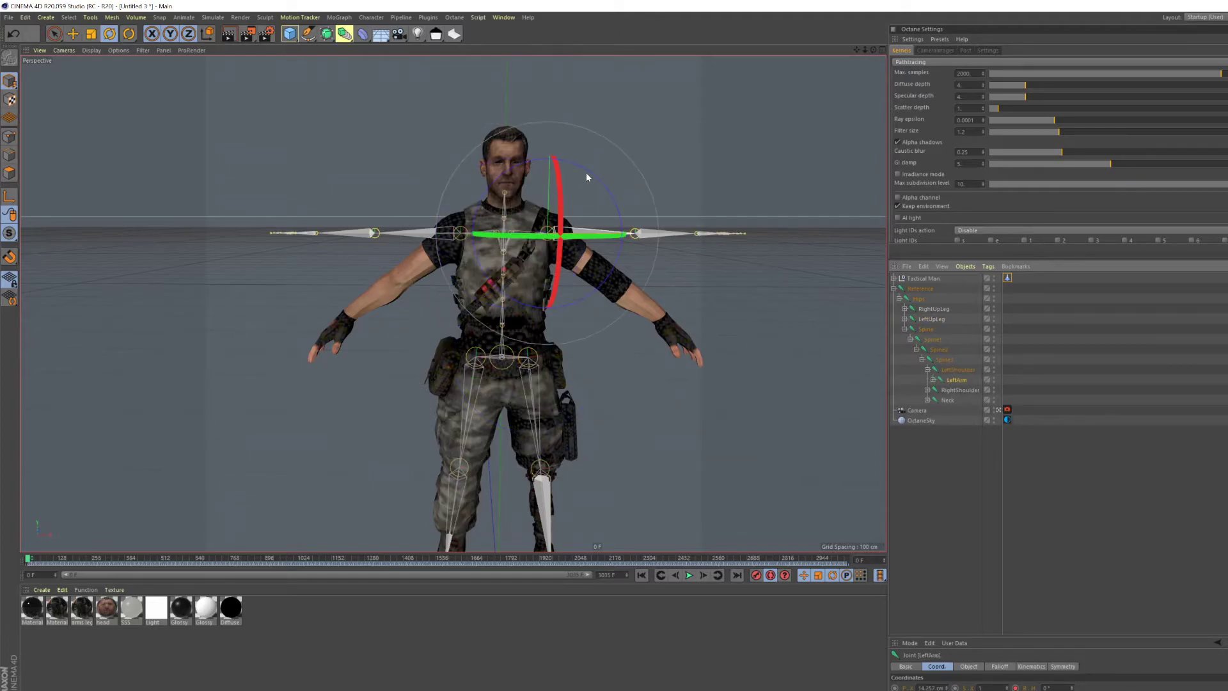
drag(596, 184, 607, 217)
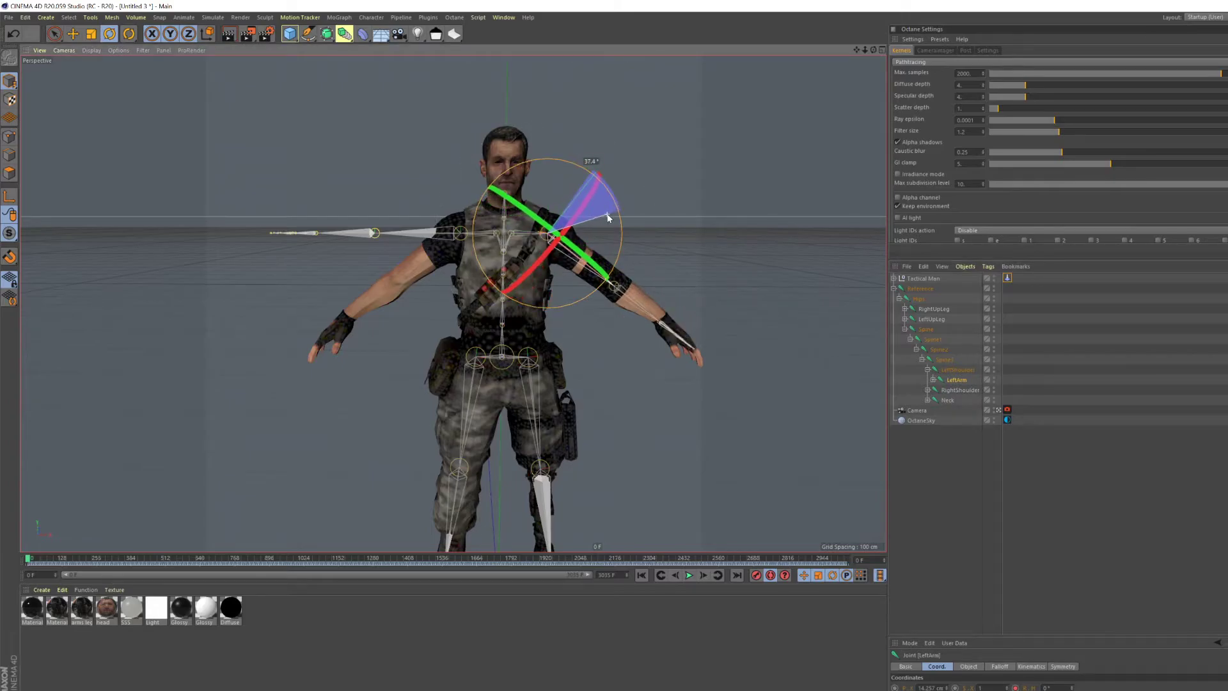
- Expand the right shoulder and rotate the RightArm joint down along the character's right arm
click(928, 390)
click(954, 400)
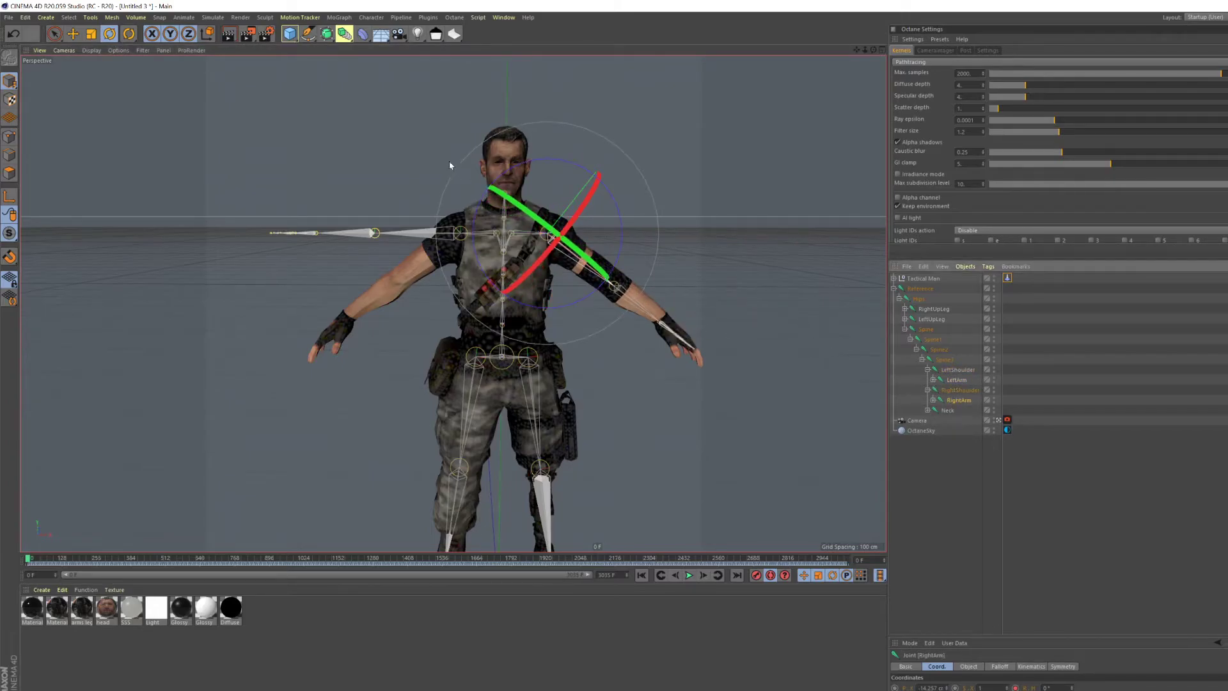
drag(438, 161, 394, 188)
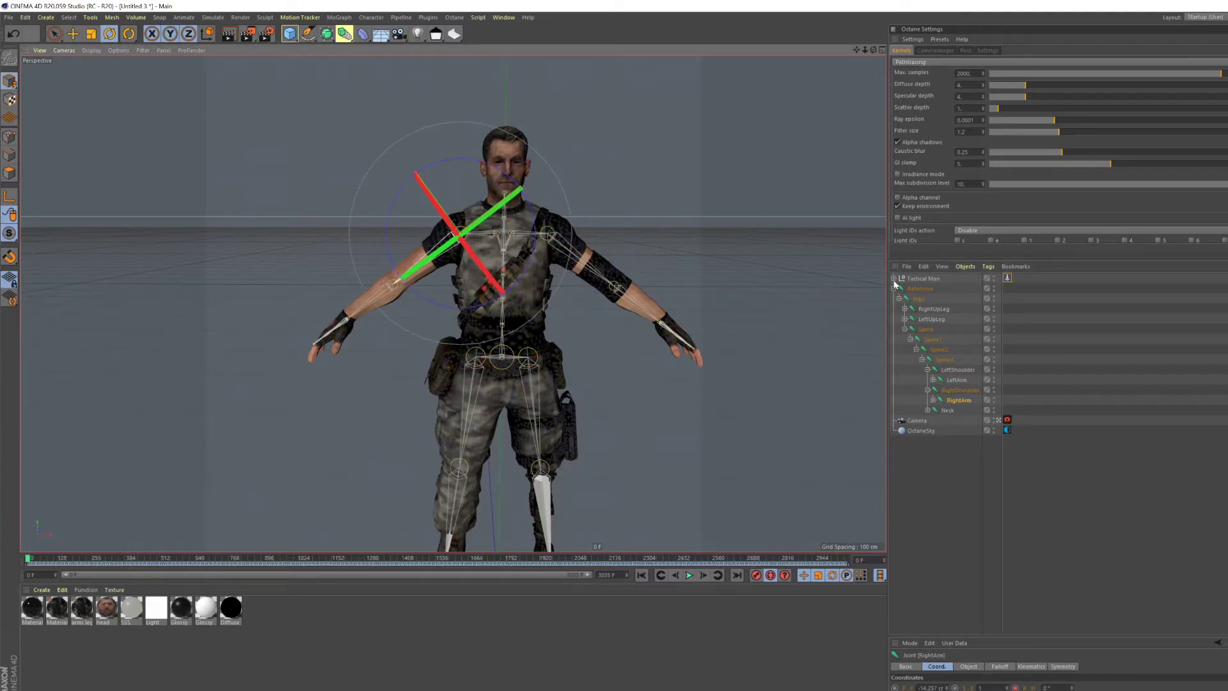
- Check the skeleton's fit, group the Reference joint hierarchy under a null, and select the null with all its children
click(917, 290)
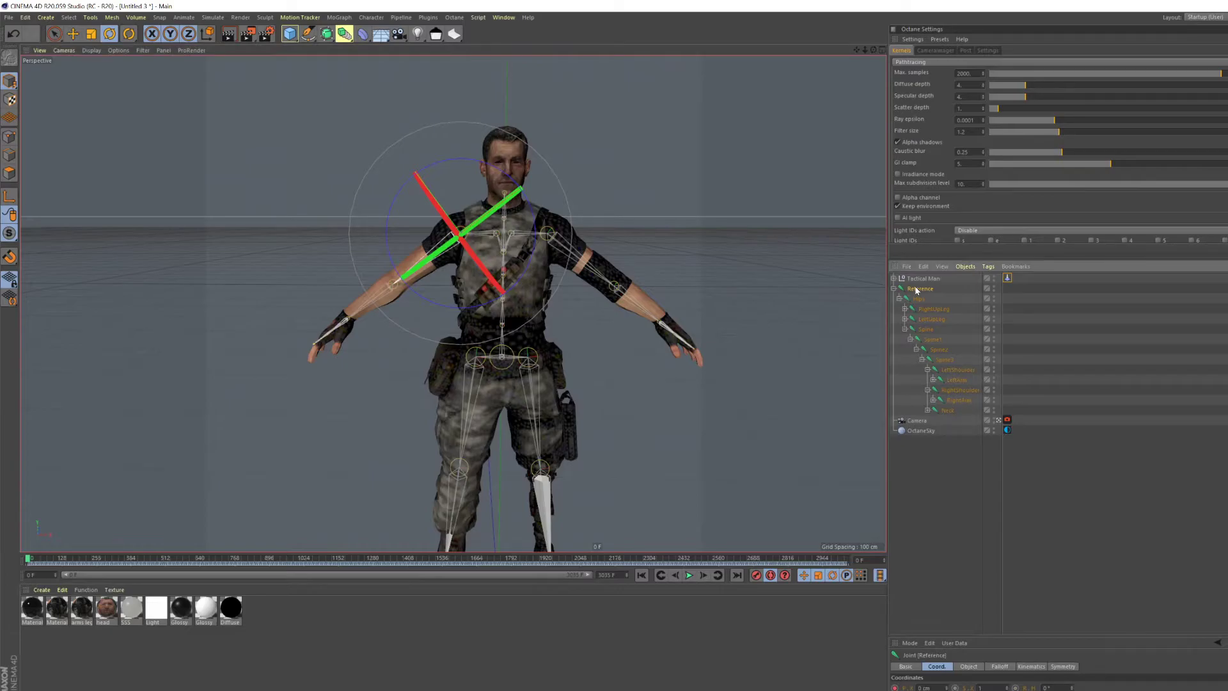
mouse_move(512, 299)
alt+mouse_down()
mouse_move(633, 313)
mouse_move(505, 295)
alt+mouse_up()
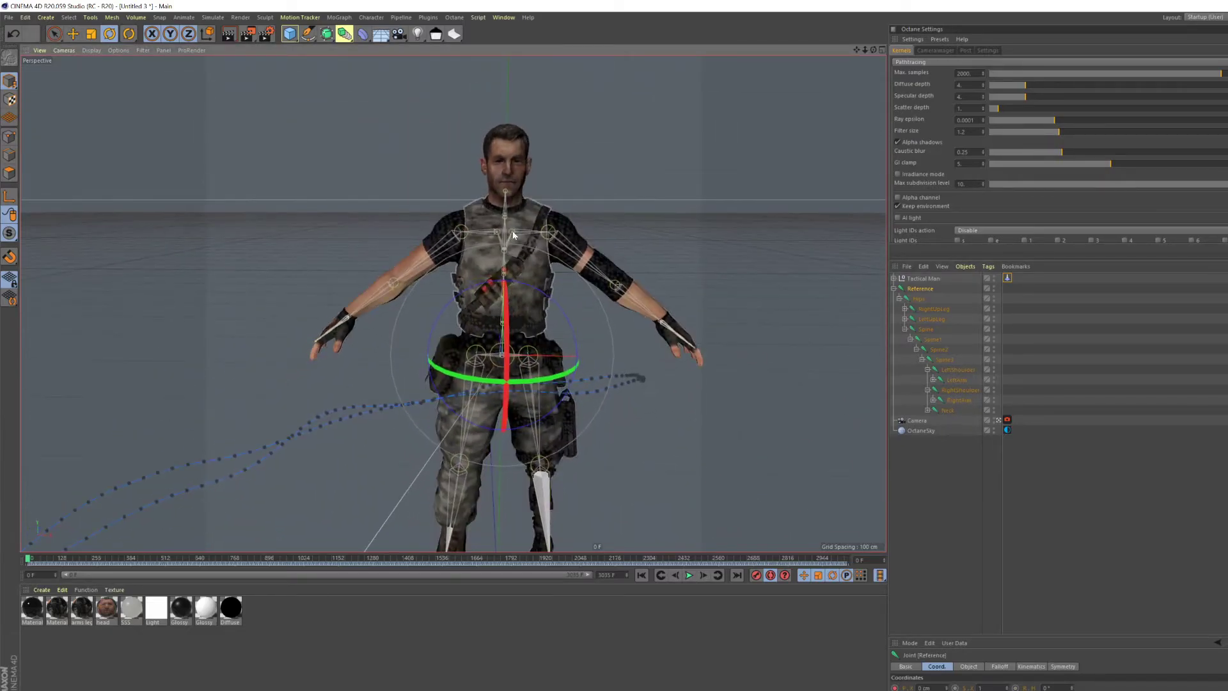
scroll(554, 225, up, 3)
scroll(554, 222, down, 2)
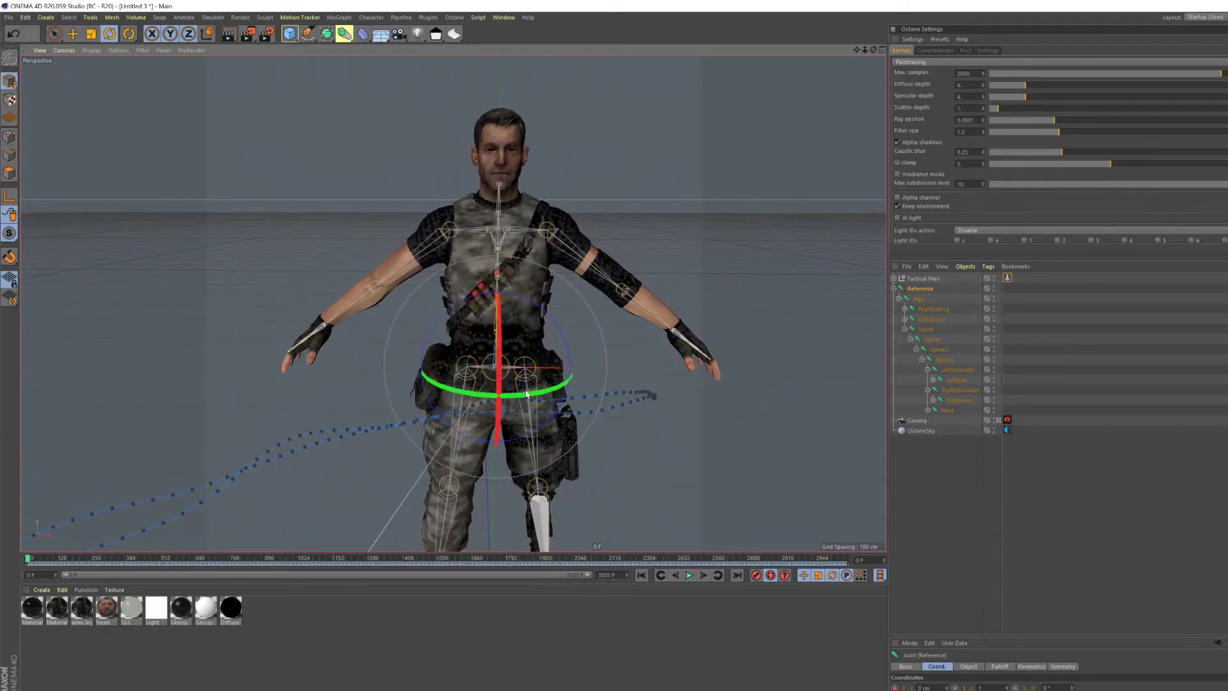
scroll(475, 229, up, 2)
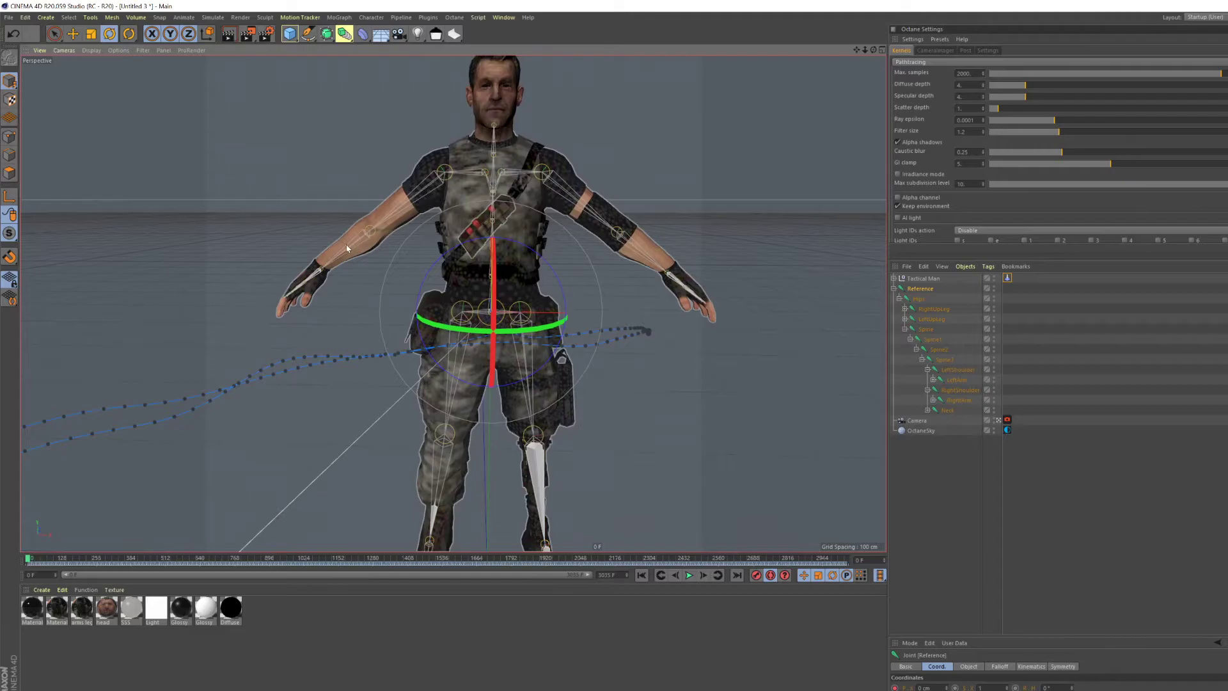
mouse_move(300, 288)
alt+mouse_down()
mouse_move(435, 317)
mouse_move(282, 308)
mouse_move(295, 301)
alt+mouse_up()
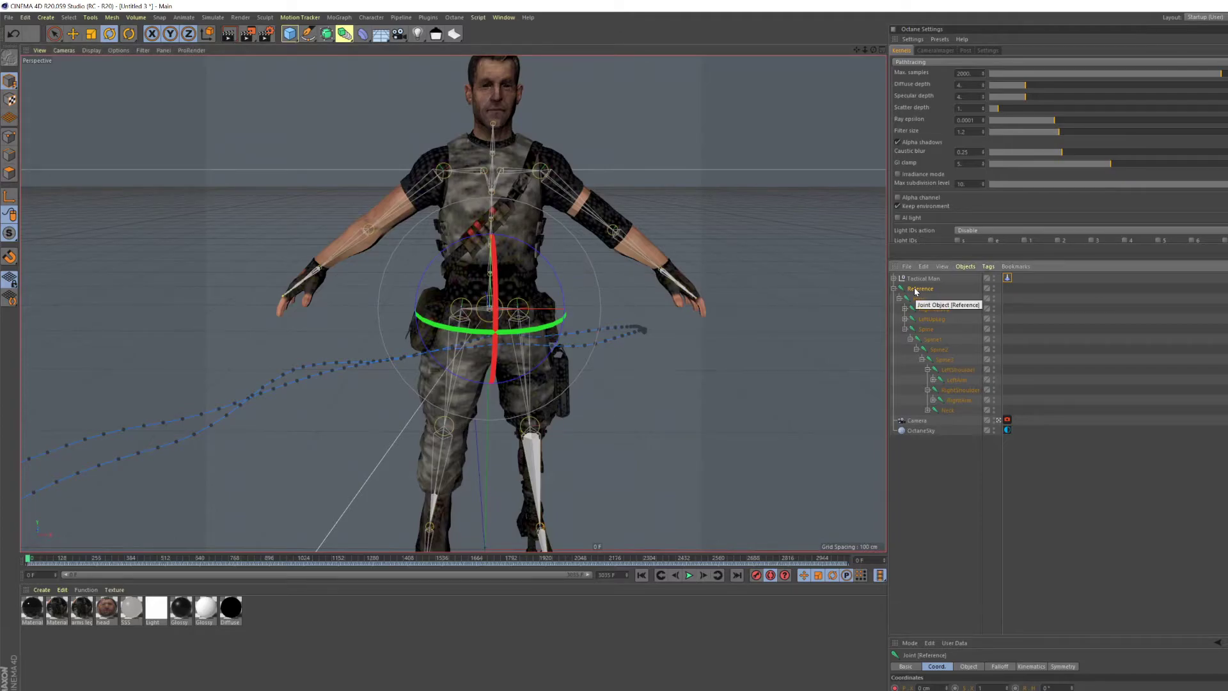
key(alt+g)
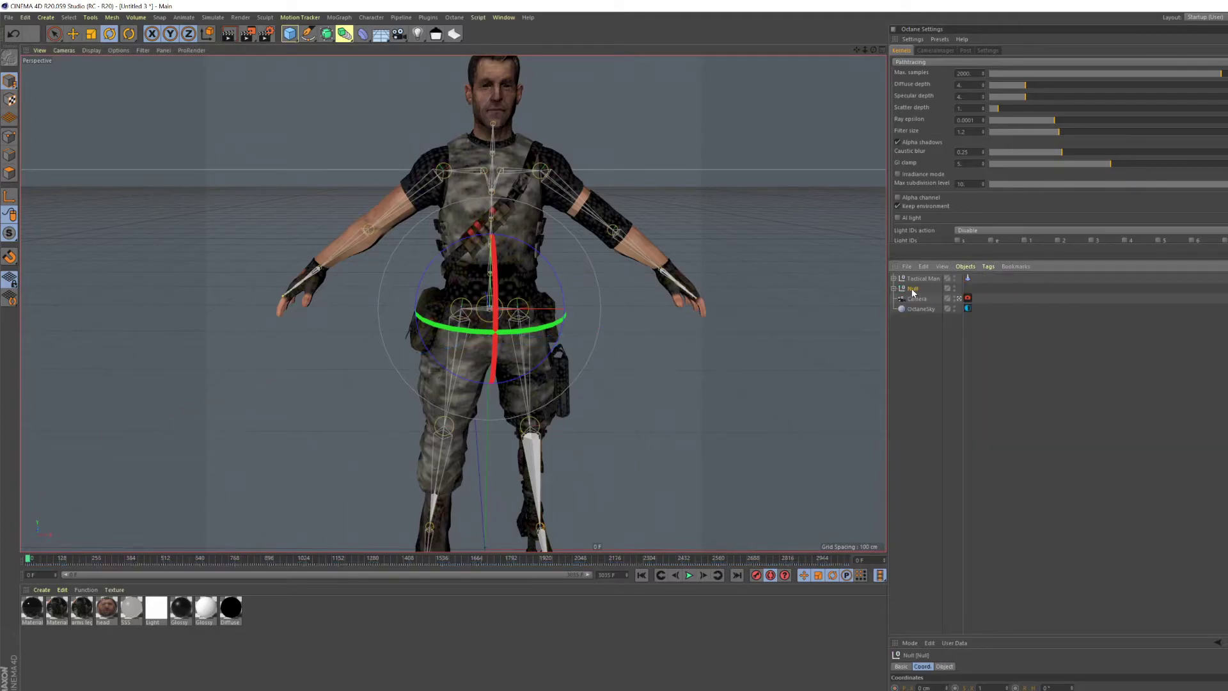
right_click(913, 289)
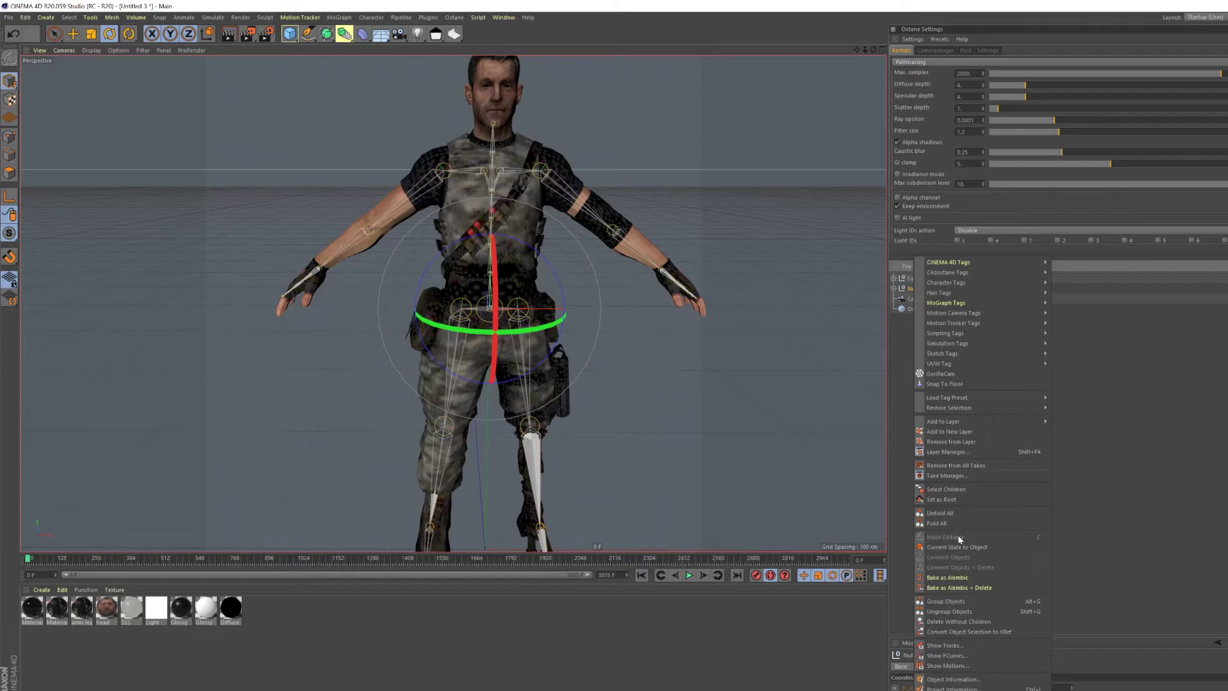
click(955, 489)
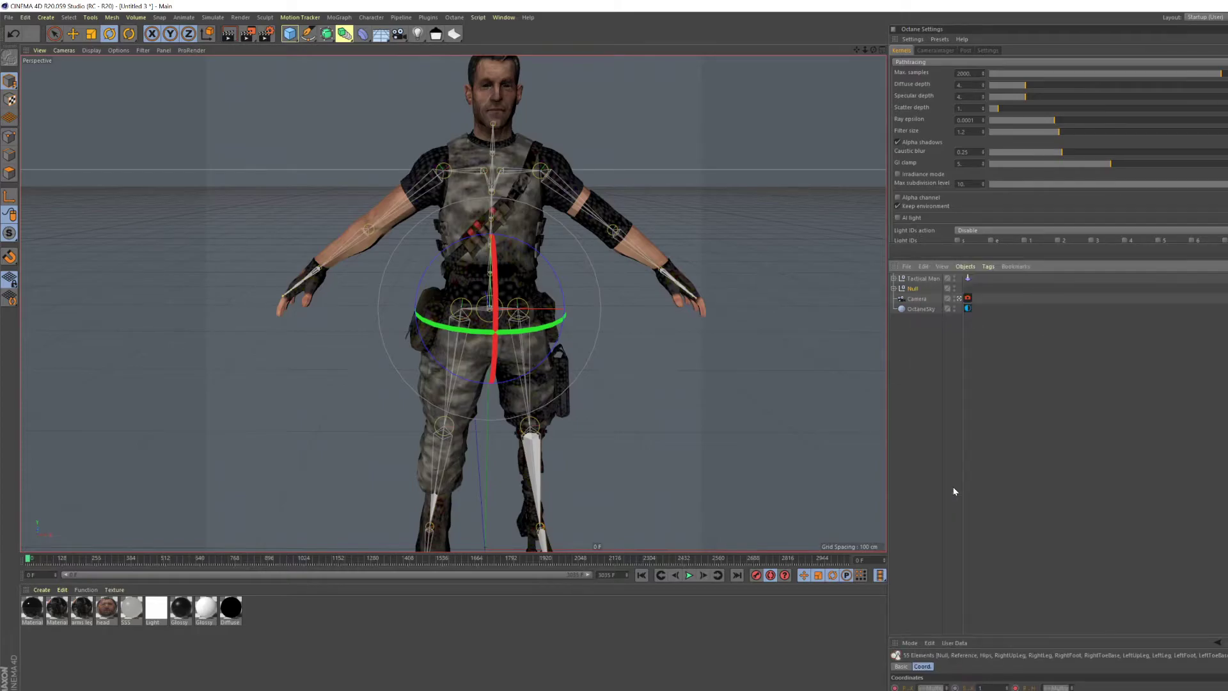
- Add the four Tactical Man meshes to the joint selection, bind them to the skeleton, and clear the selection
click(895, 279)
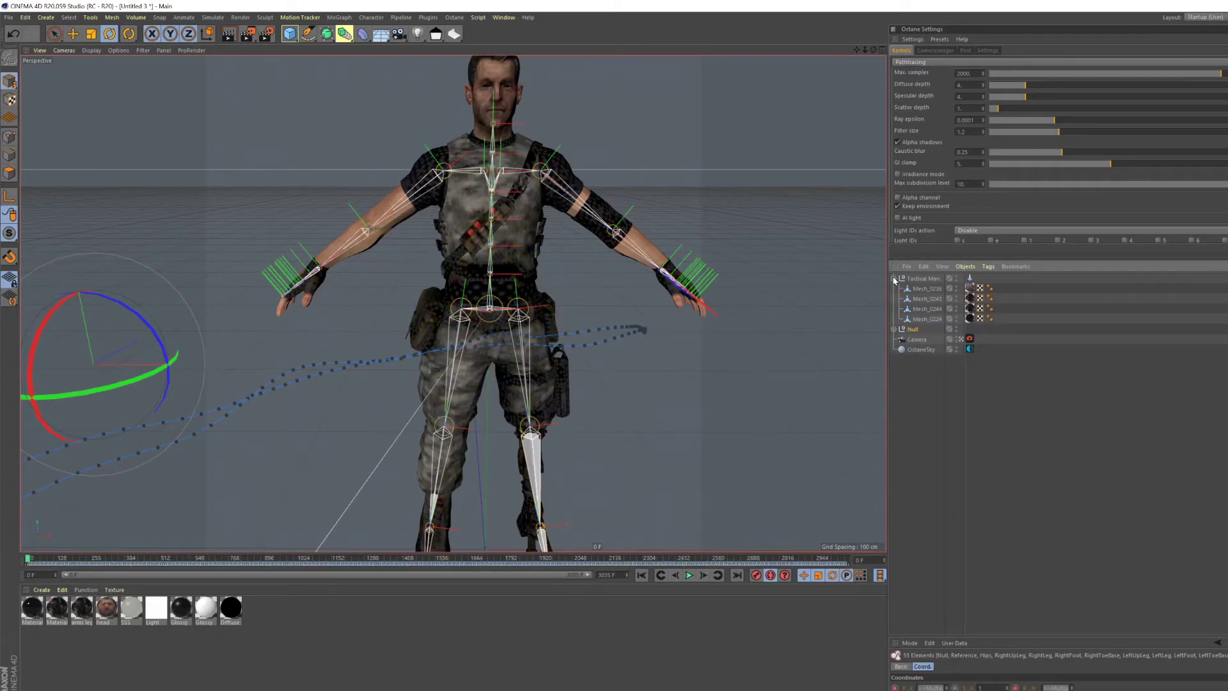
ctrl+click(919, 319)
ctrl+click(921, 305)
ctrl+click(921, 294)
ctrl+click(921, 289)
click(371, 17)
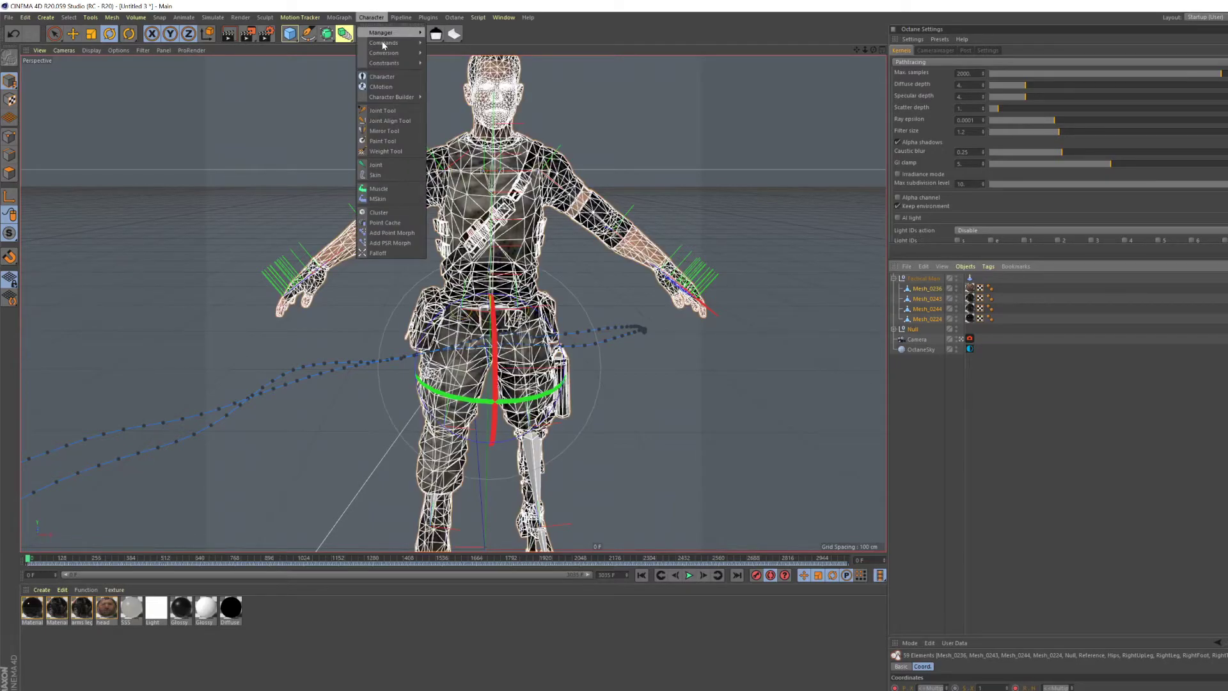
mouse_move(387, 42)
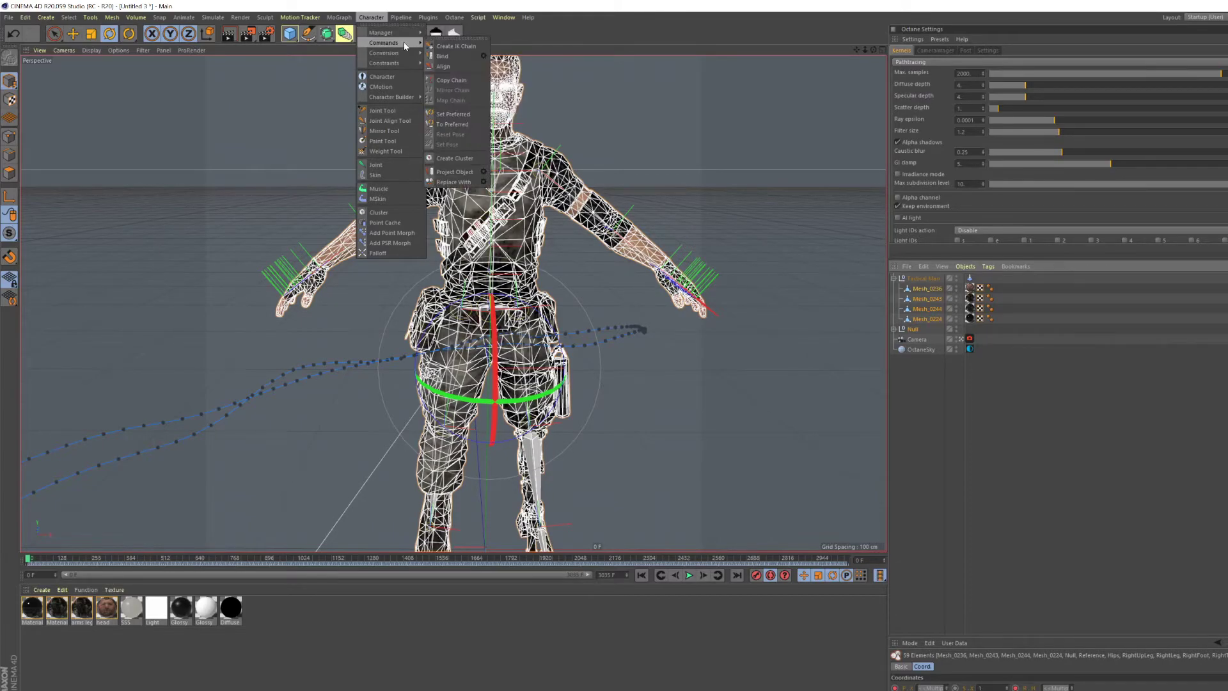
click(441, 58)
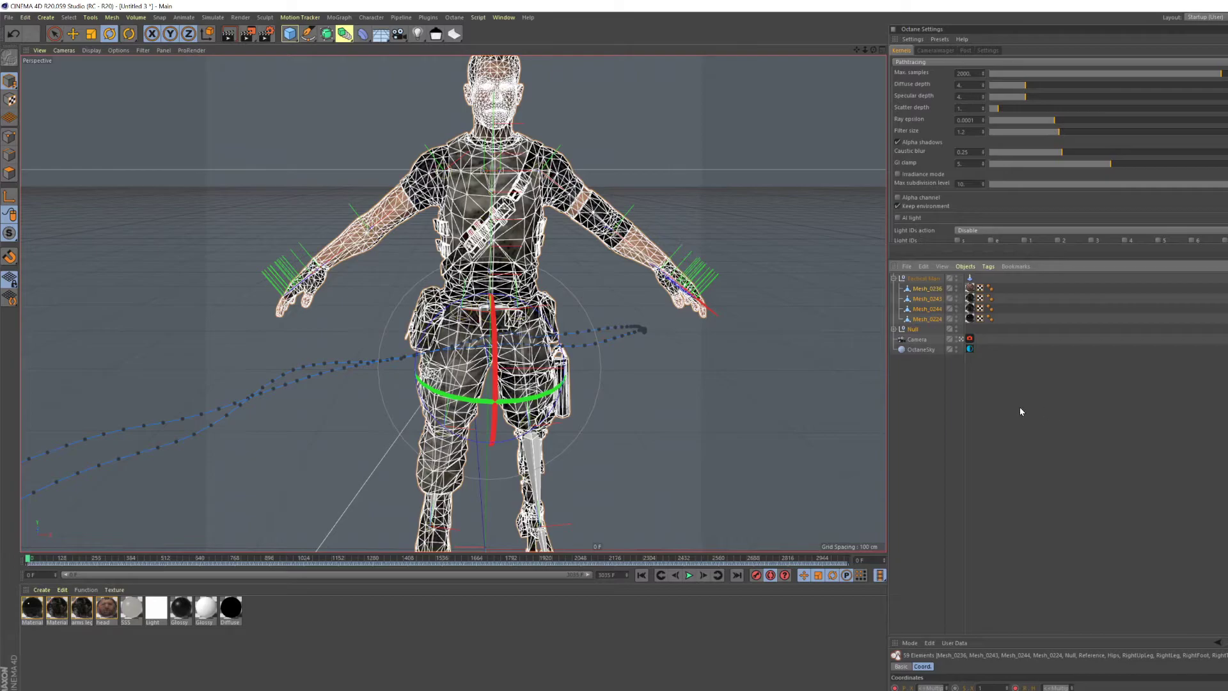
click(924, 378)
- Turn off automatic keyframing and scrub the animation to frame 53 to check that the character follows the skeleton
scroll(484, 381, down, 7)
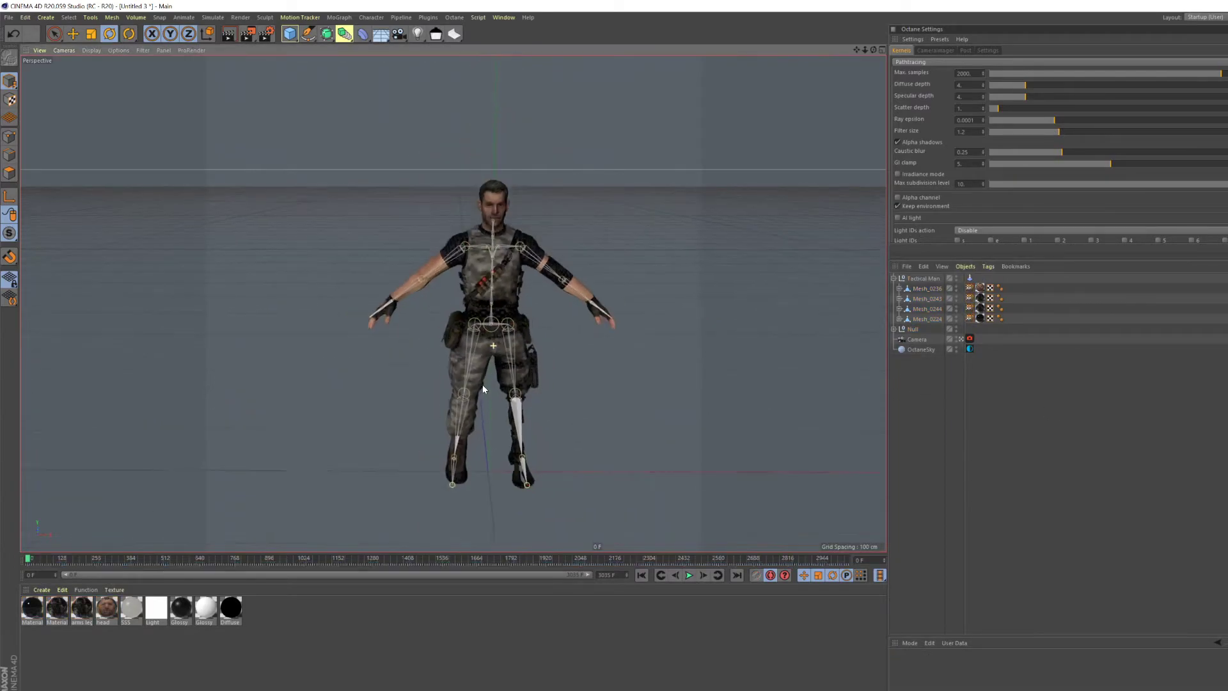
mouse_move(485, 365)
alt+mouse_down()
mouse_move(551, 384)
mouse_move(540, 370)
mouse_move(494, 371)
alt+mouse_up()
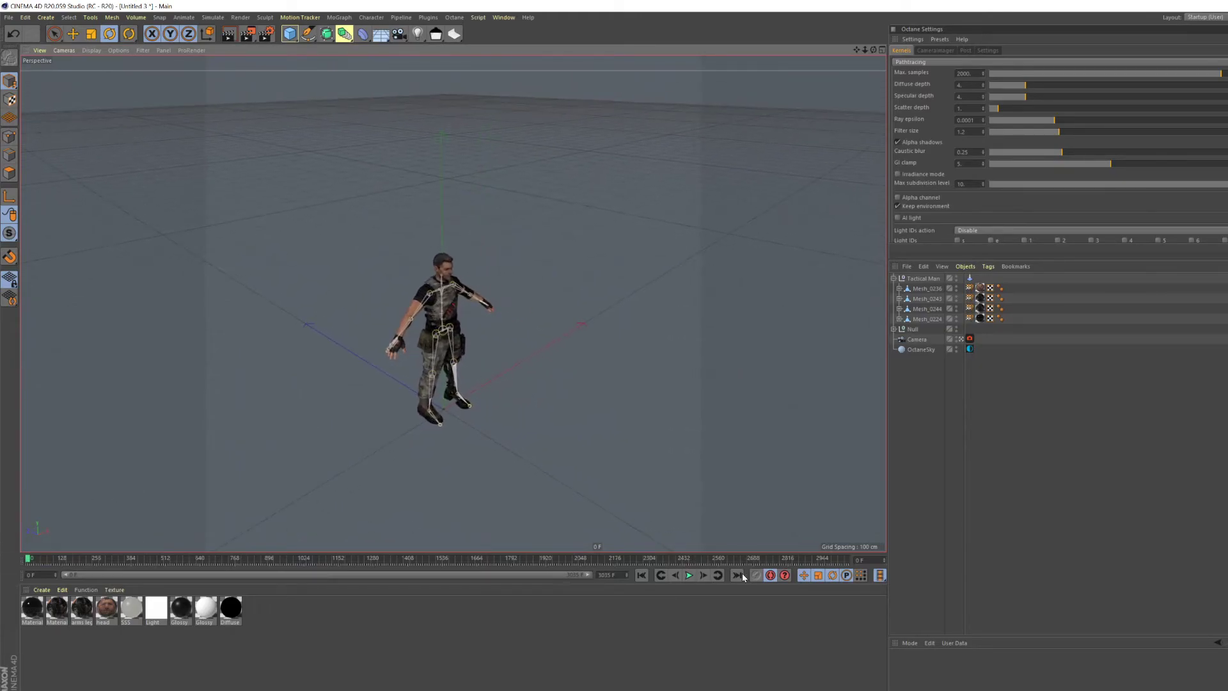
click(771, 576)
mouse_move(30, 561)
mouse_down()
mouse_move(76, 561)
mouse_move(42, 561)
mouse_up()
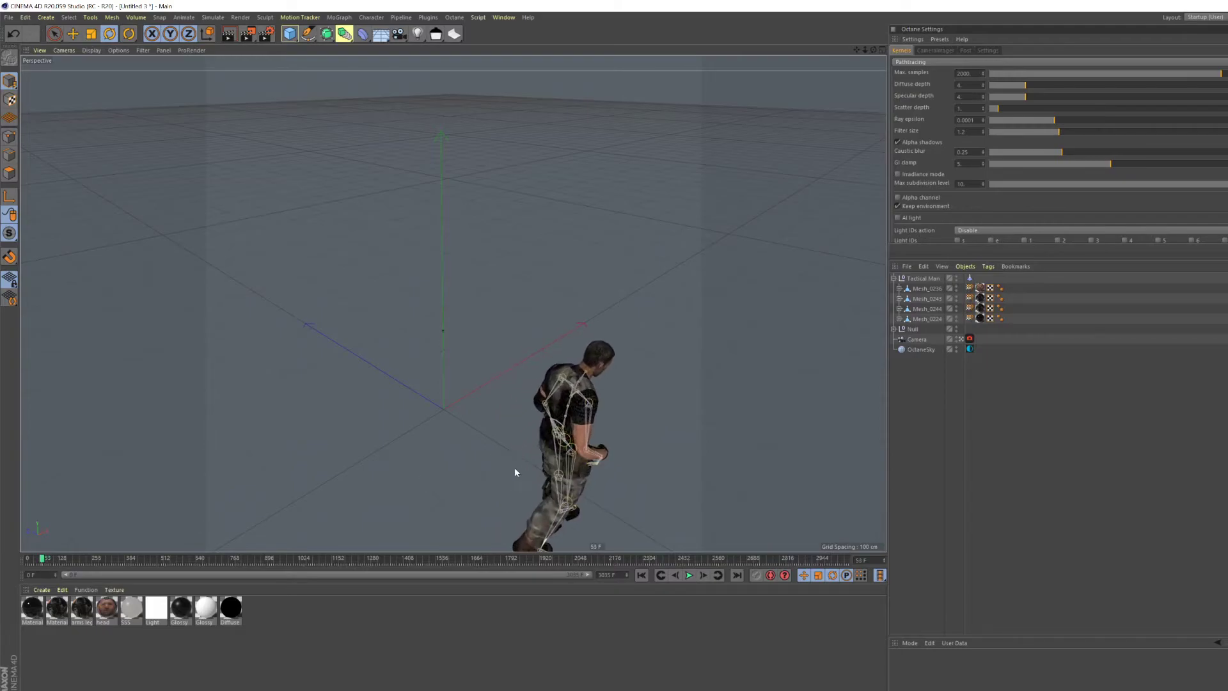
alt+drag(560, 424, 345, 365)
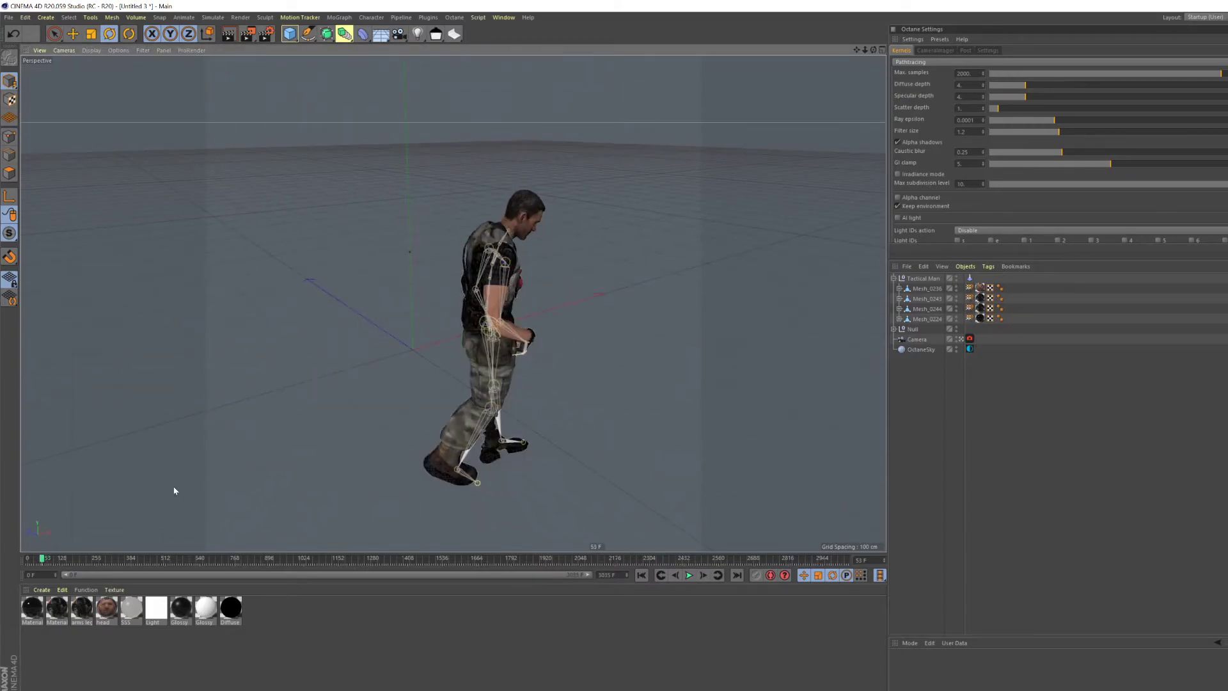
- Scrub through frame 501 to roughly frame 980 and examine the character's mesh deformation from several sides
drag(59, 559, 171, 557)
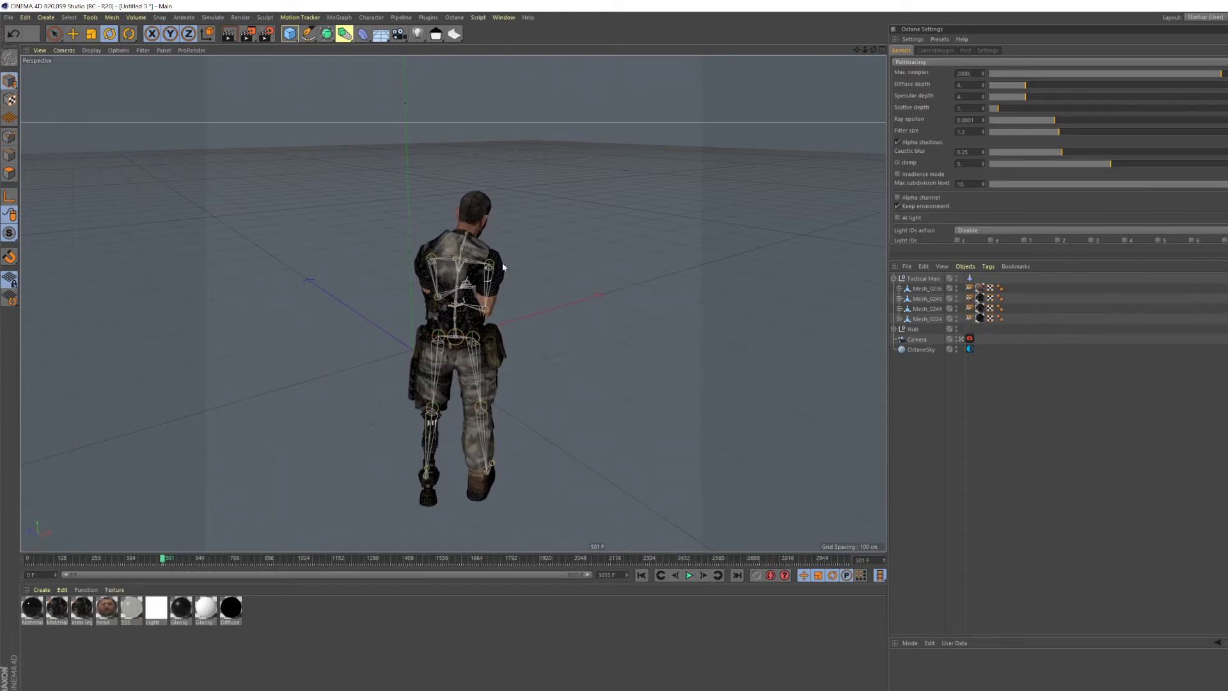
alt+right_drag(446, 264, 483, 259)
alt+drag(475, 262, 439, 270)
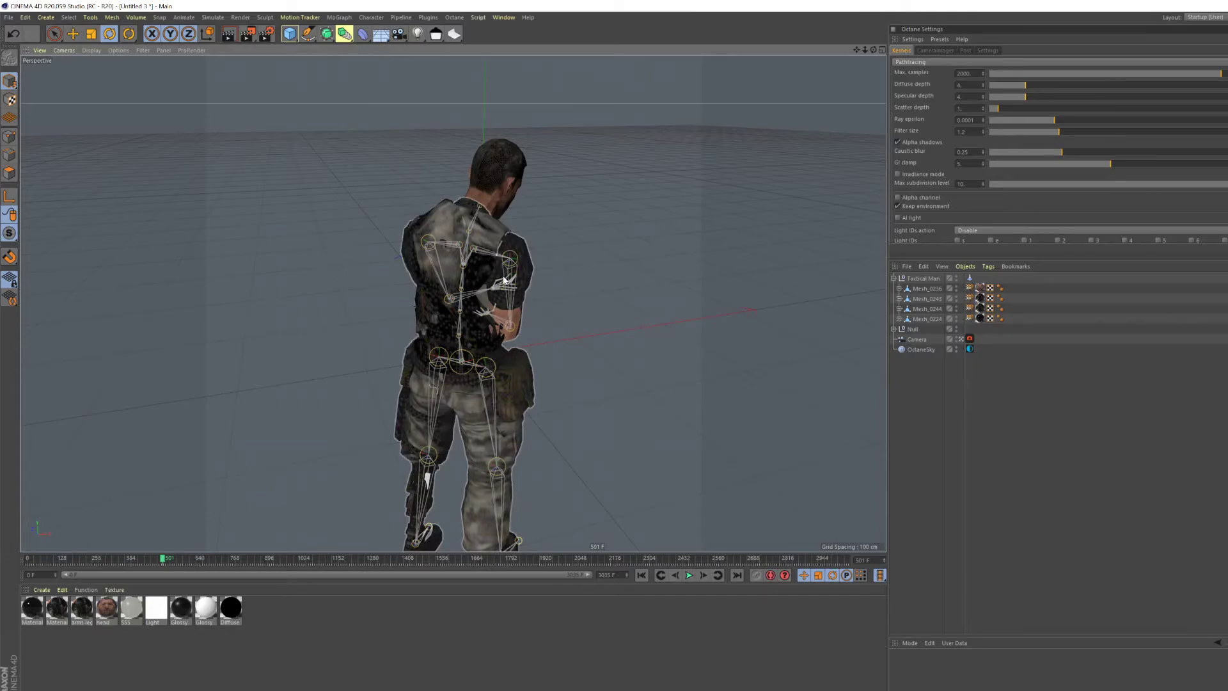
mouse_move(479, 248)
alt+mouse_down()
mouse_move(452, 302)
mouse_move(677, 255)
mouse_move(565, 261)
mouse_move(453, 302)
mouse_move(482, 241)
alt+mouse_up()
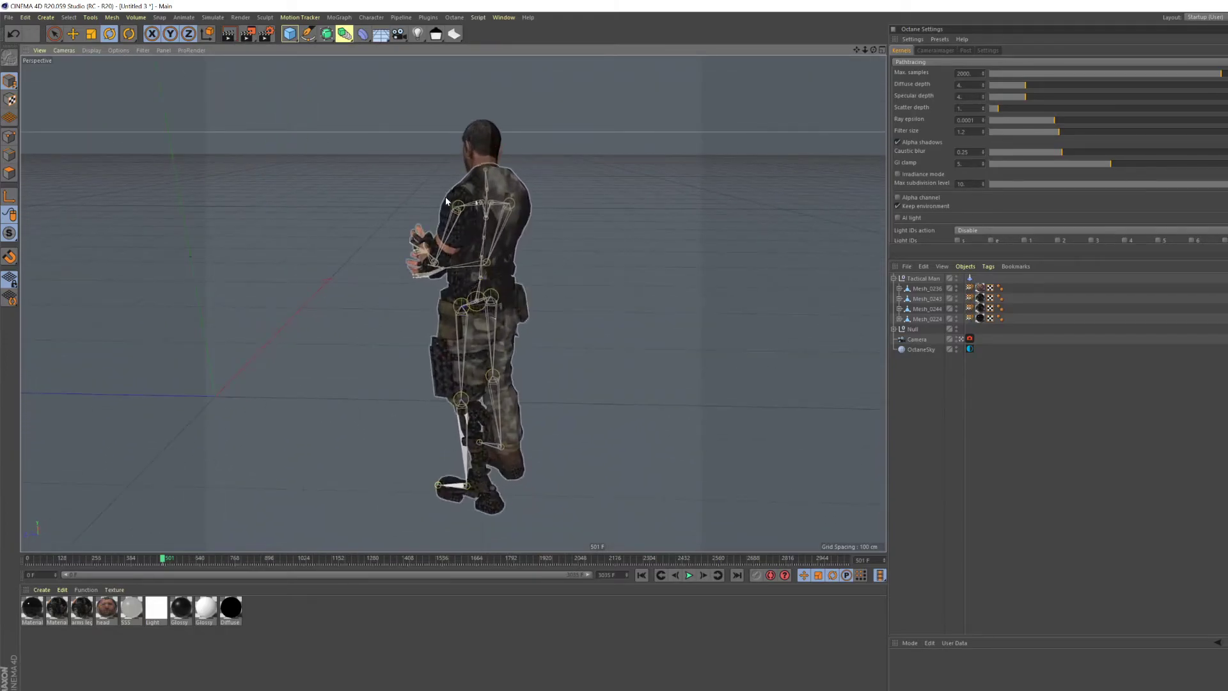
drag(165, 559, 293, 561)
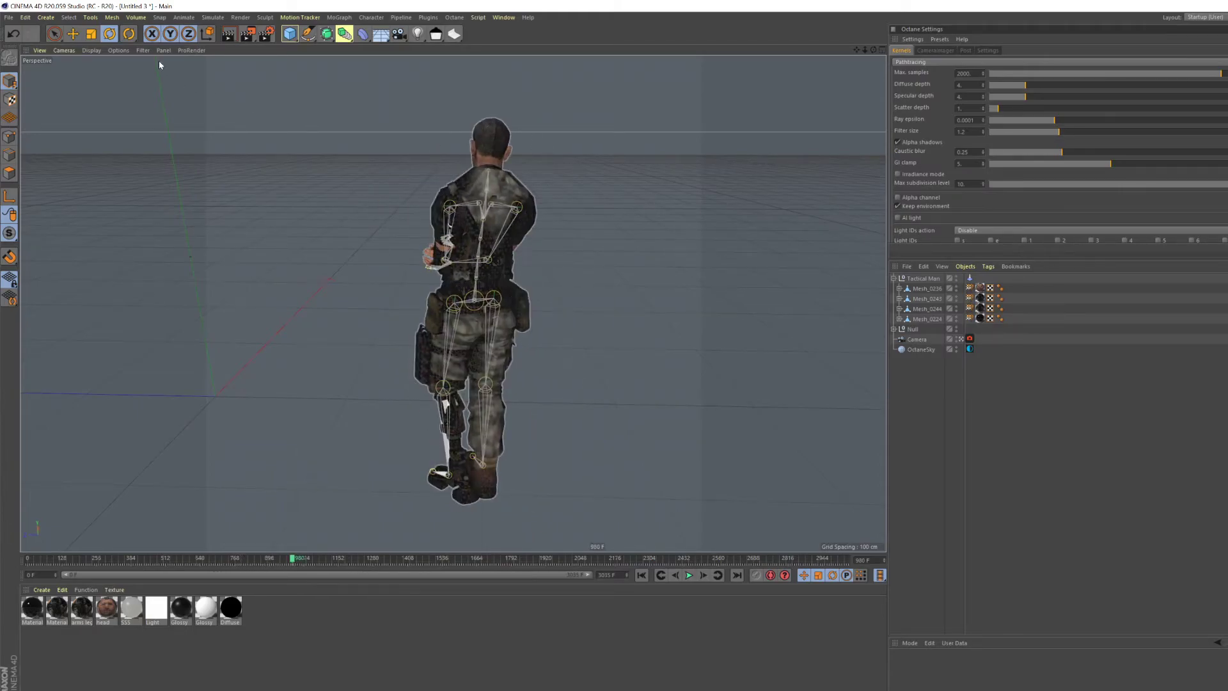
- Open the recent project 2020_11_9_001a_gloves.c4d, keeping the same name and title
click(8, 17)
mouse_move(91, 215)
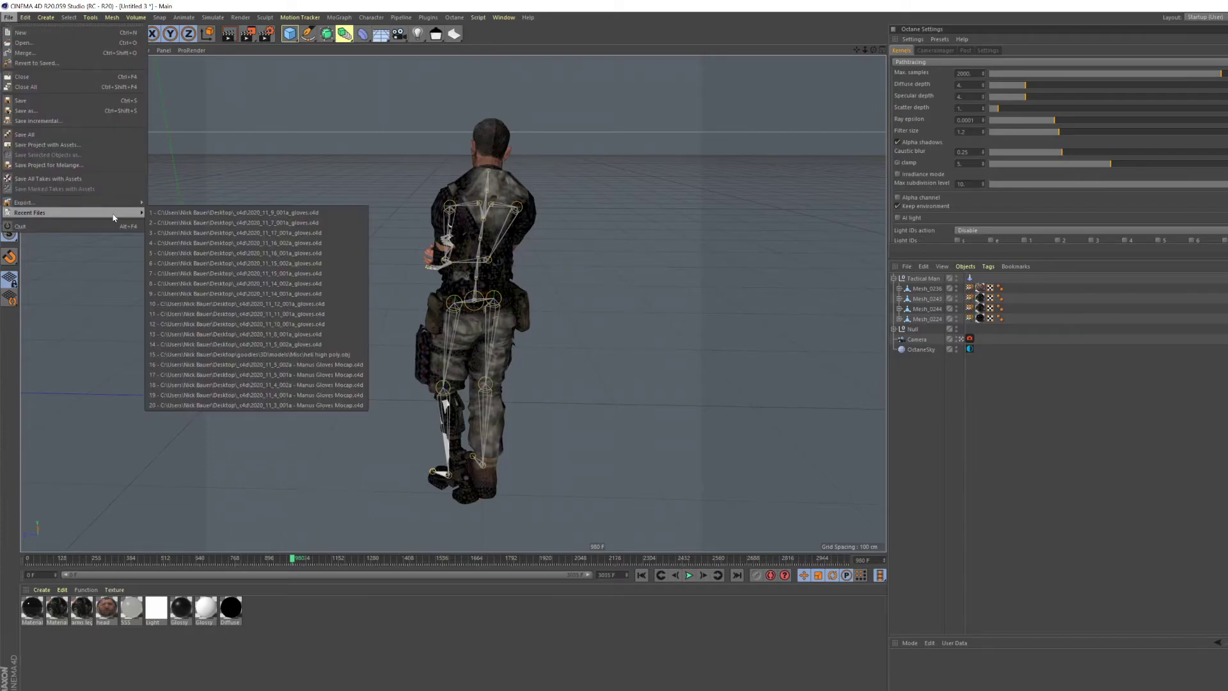
click(266, 215)
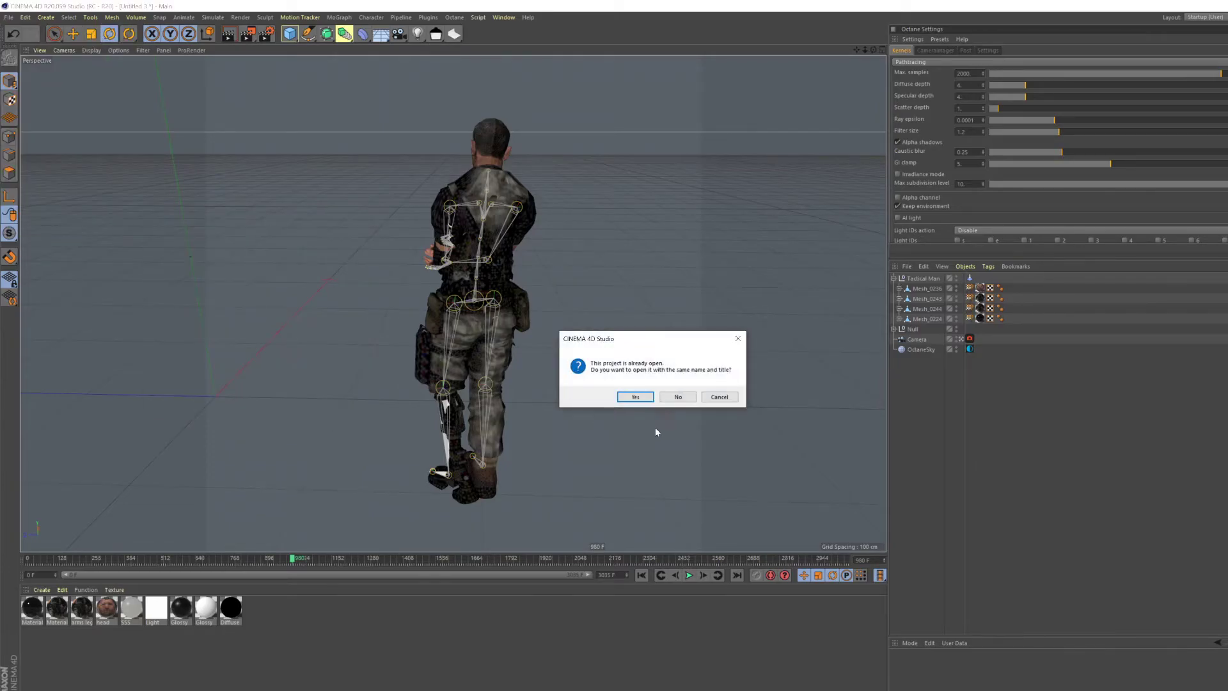
click(639, 398)
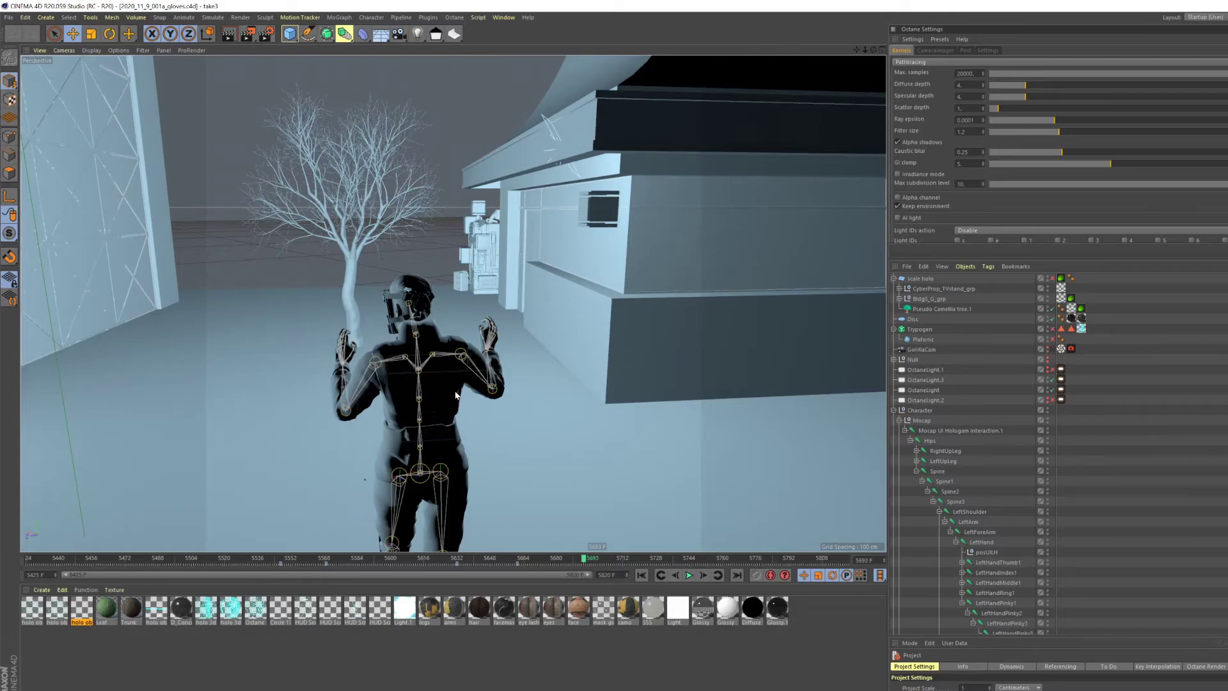
- Scrub to frame 5463, look through the GorillaCam camera, and play the animation to frame 5540
alt+middle_drag(433, 388, 453, 248)
alt+drag(452, 252, 482, 201)
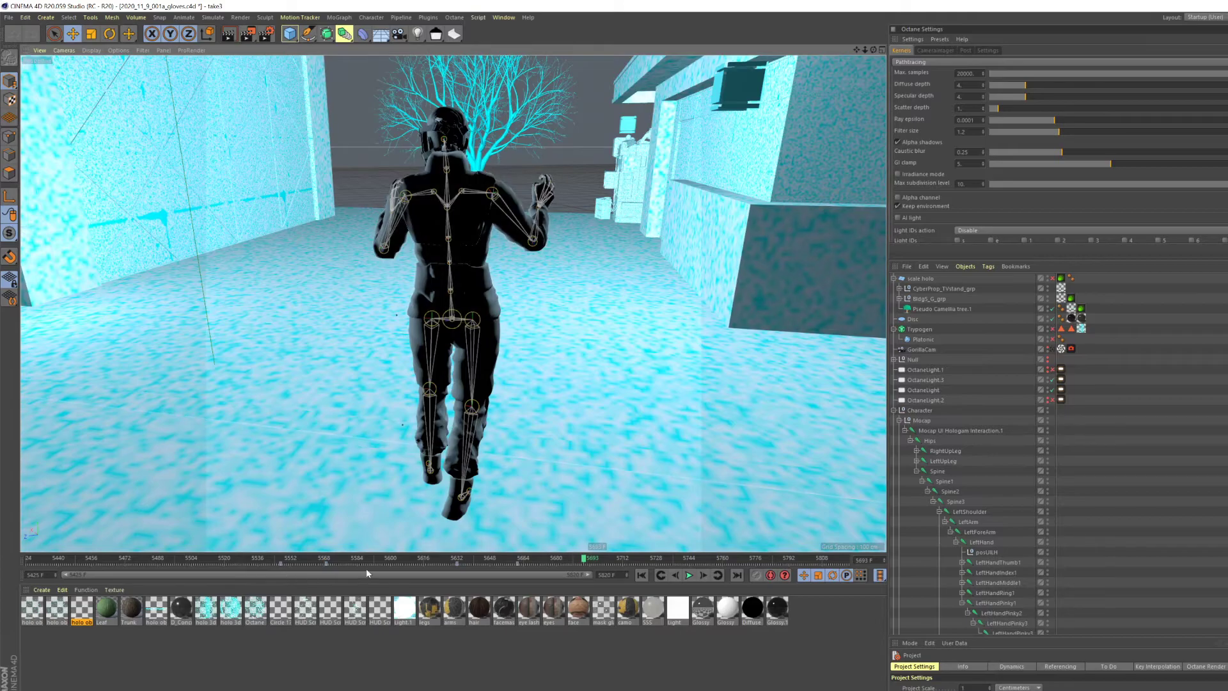
mouse_move(40, 559)
mouse_down()
mouse_move(20, 559)
mouse_move(106, 559)
mouse_up()
click(1050, 350)
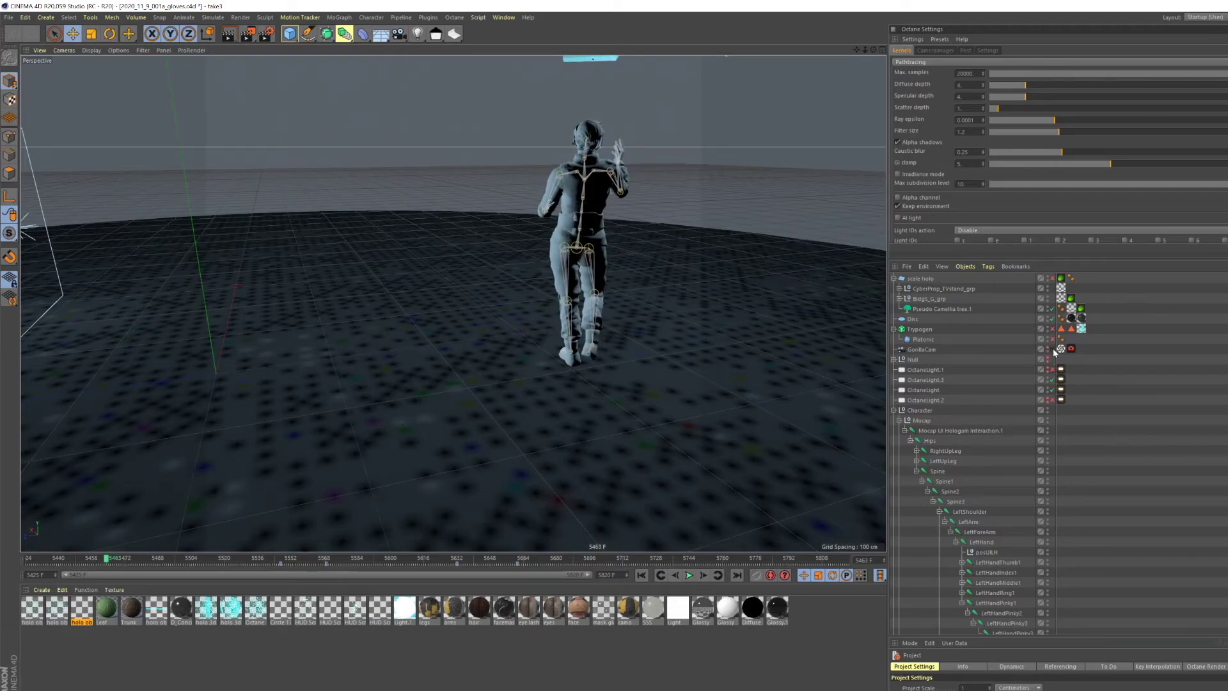
click(688, 575)
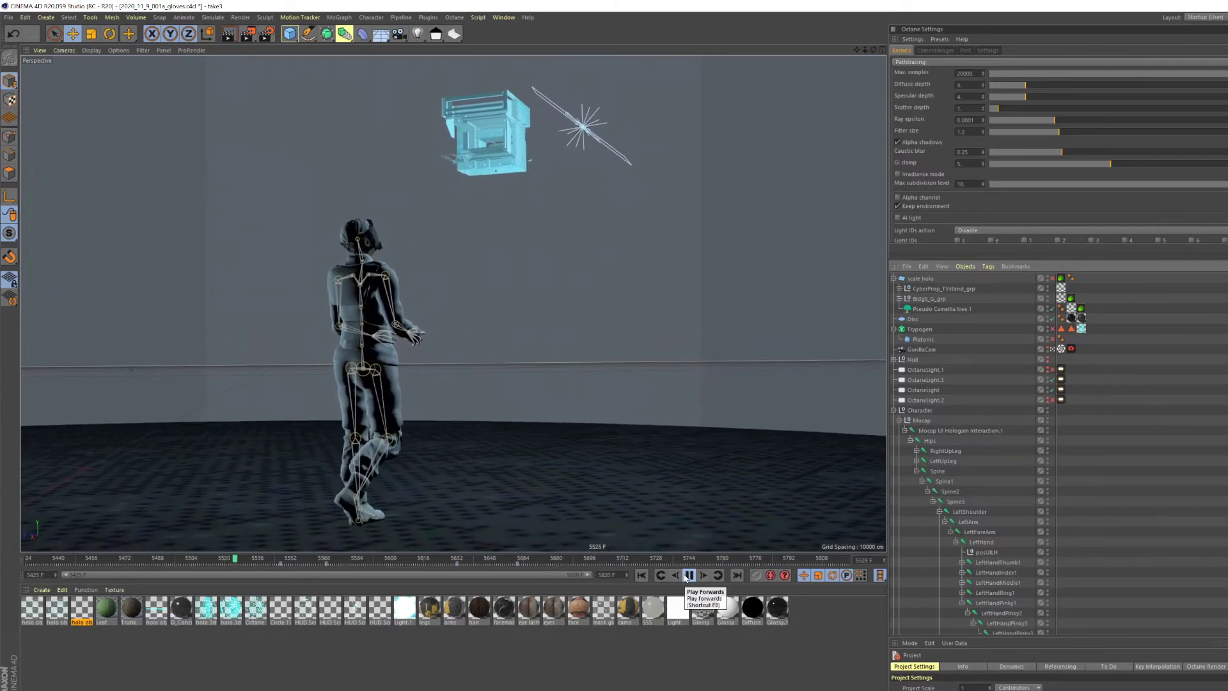
click(689, 575)
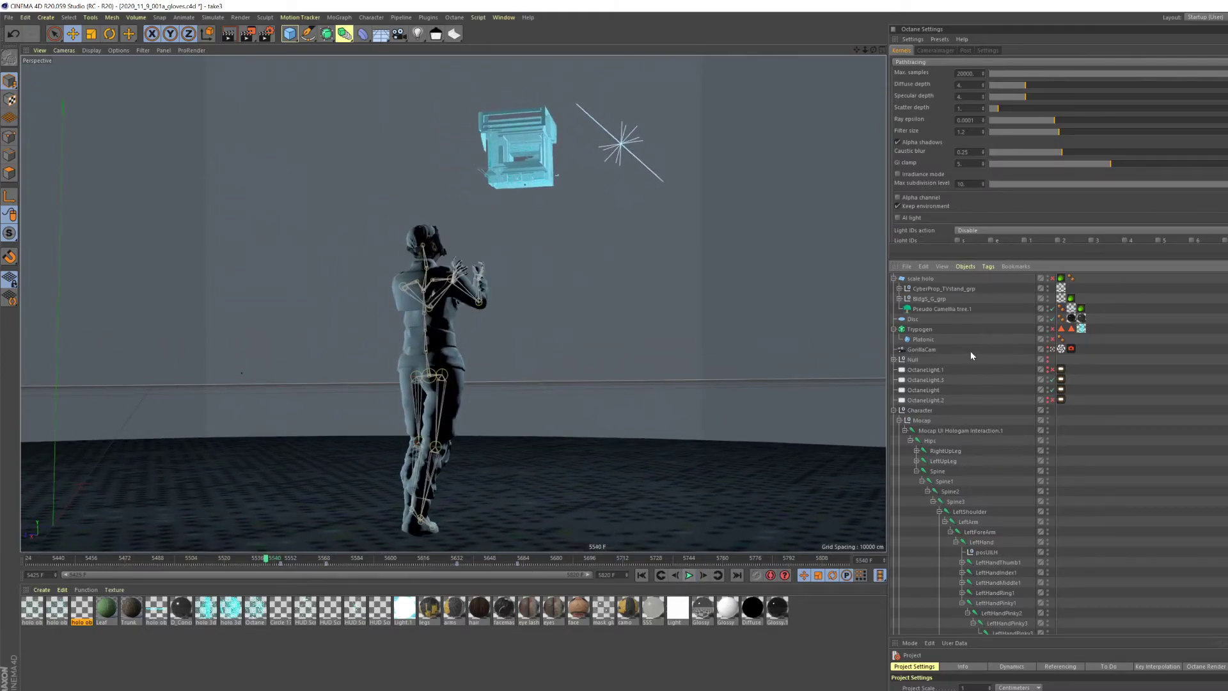
- Show the GorillaCam tag's shake settings in full and play the camera animation to frame 5771
click(1062, 349)
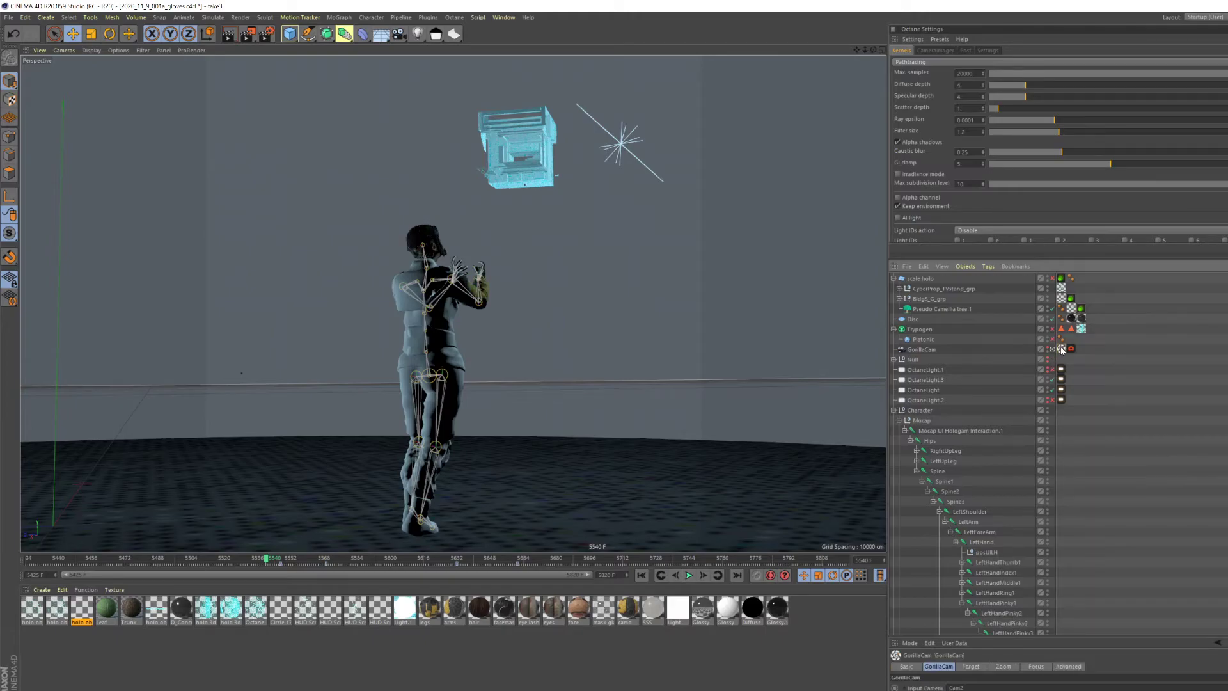
drag(990, 636, 988, 457)
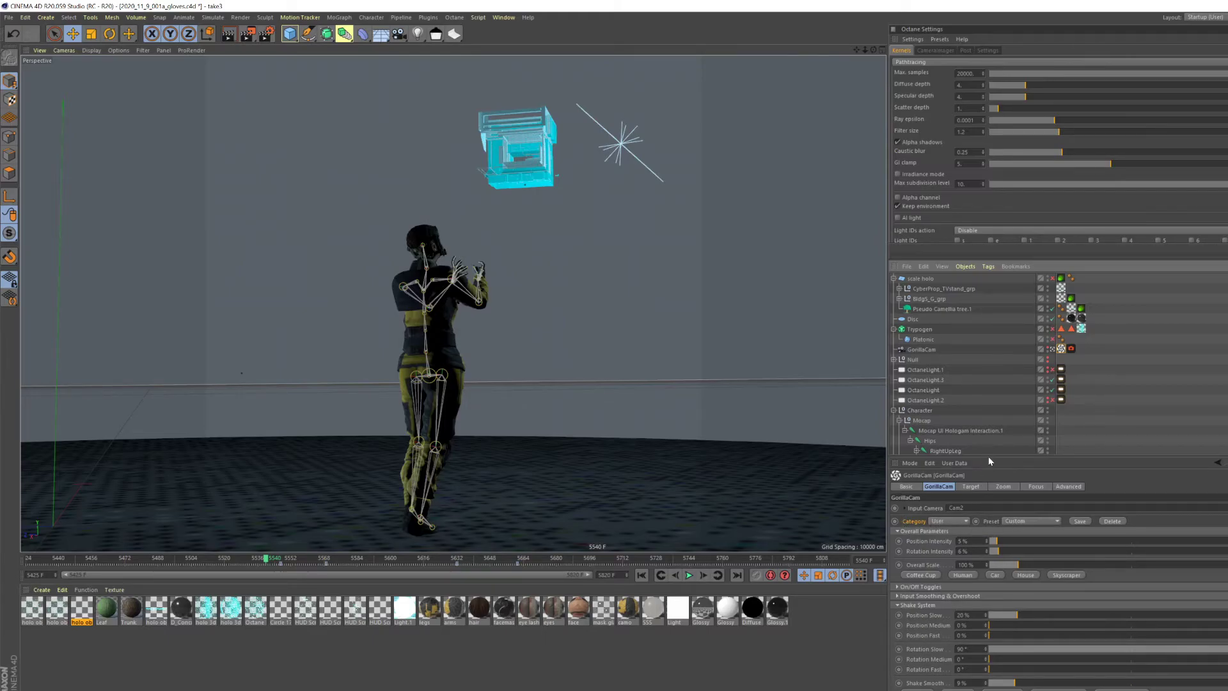
click(689, 575)
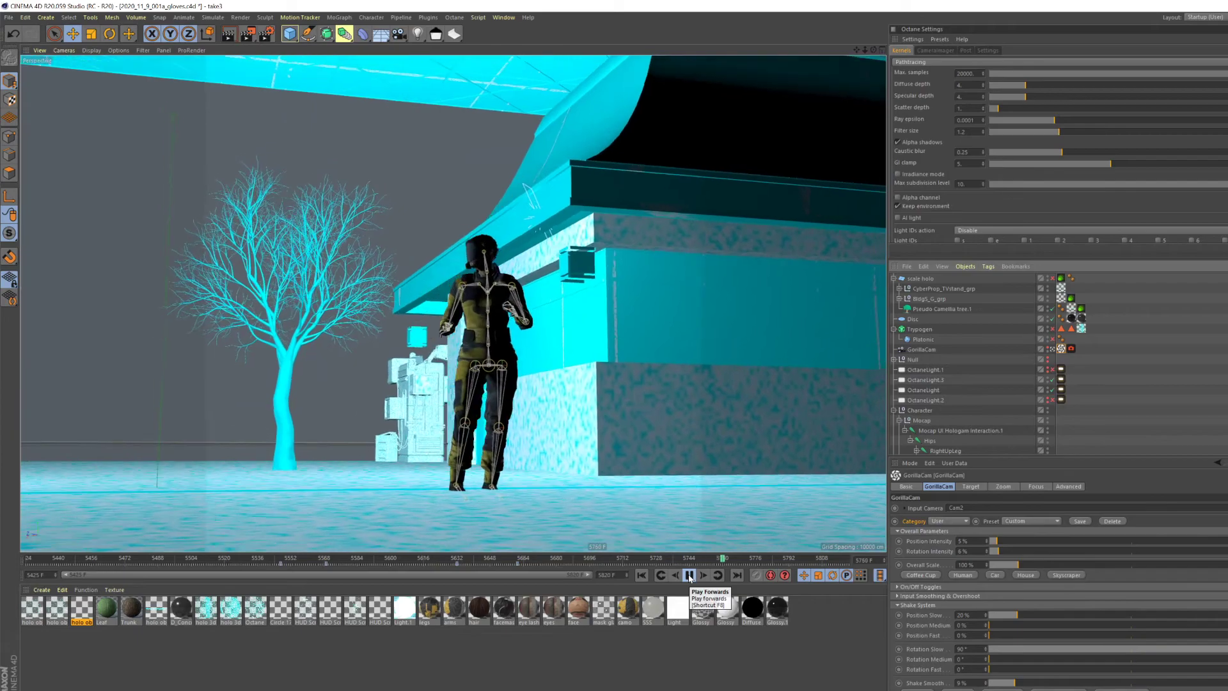
click(690, 576)
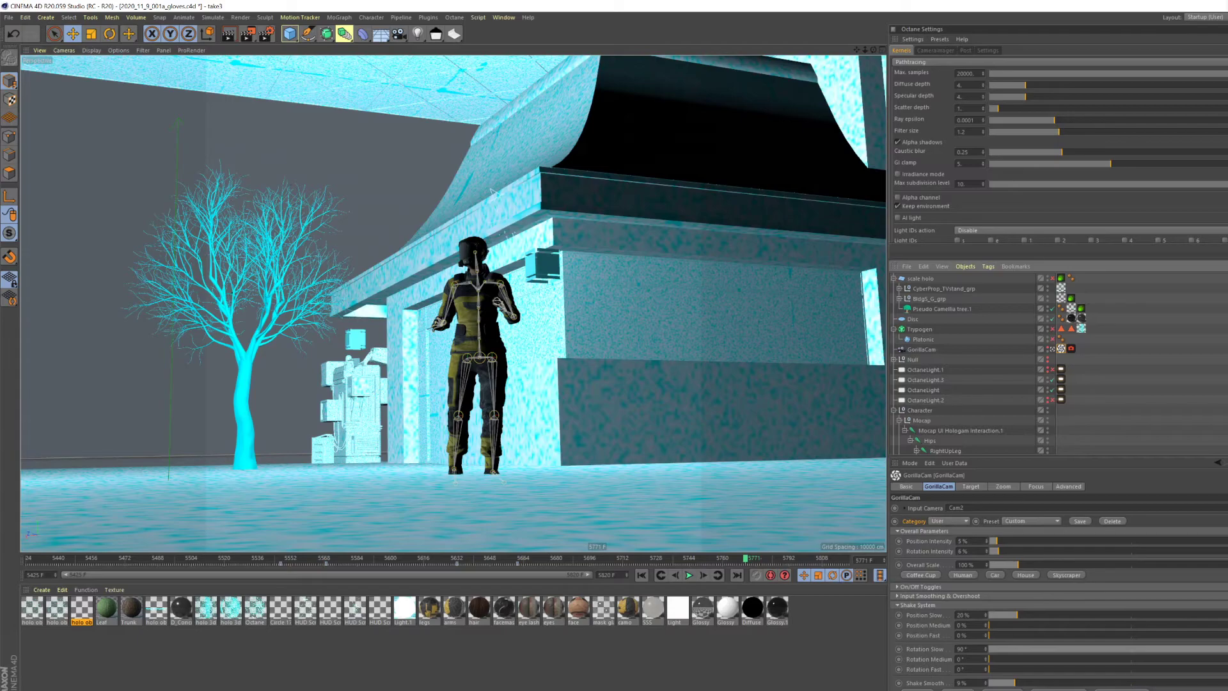
- Bring the Octane Live Viewer window over the scene, start a live render, and reposition the window to uncover the scene
drag(1227, 82, 692, 69)
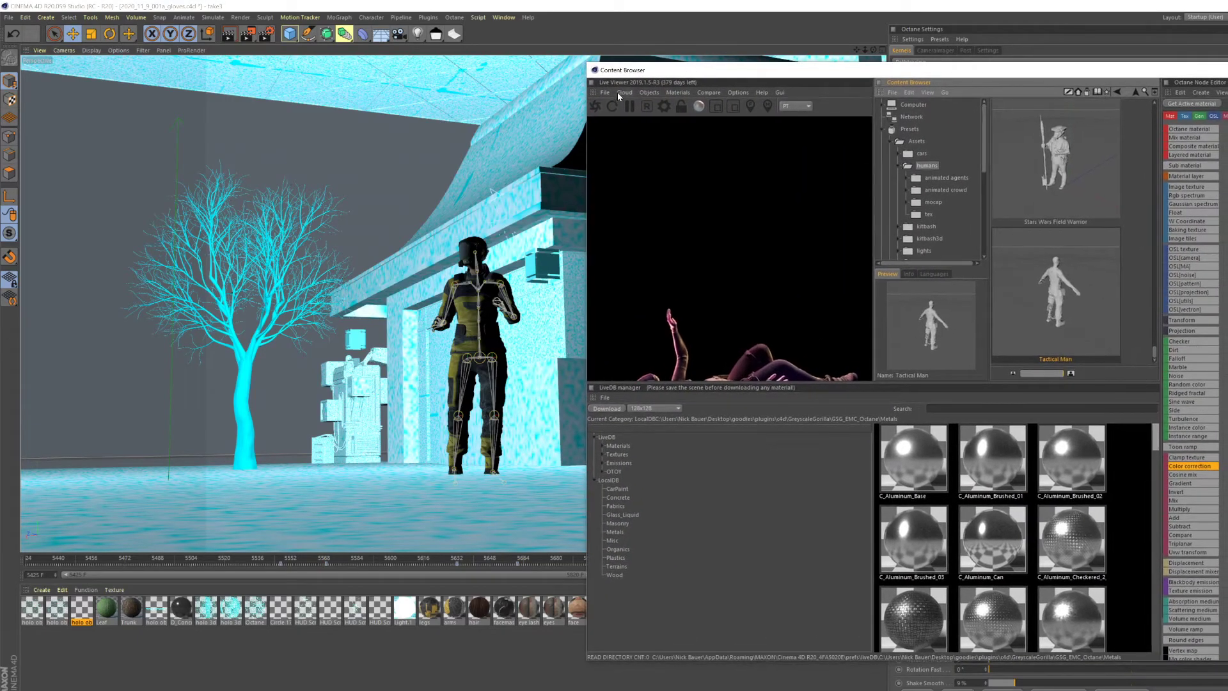
click(595, 109)
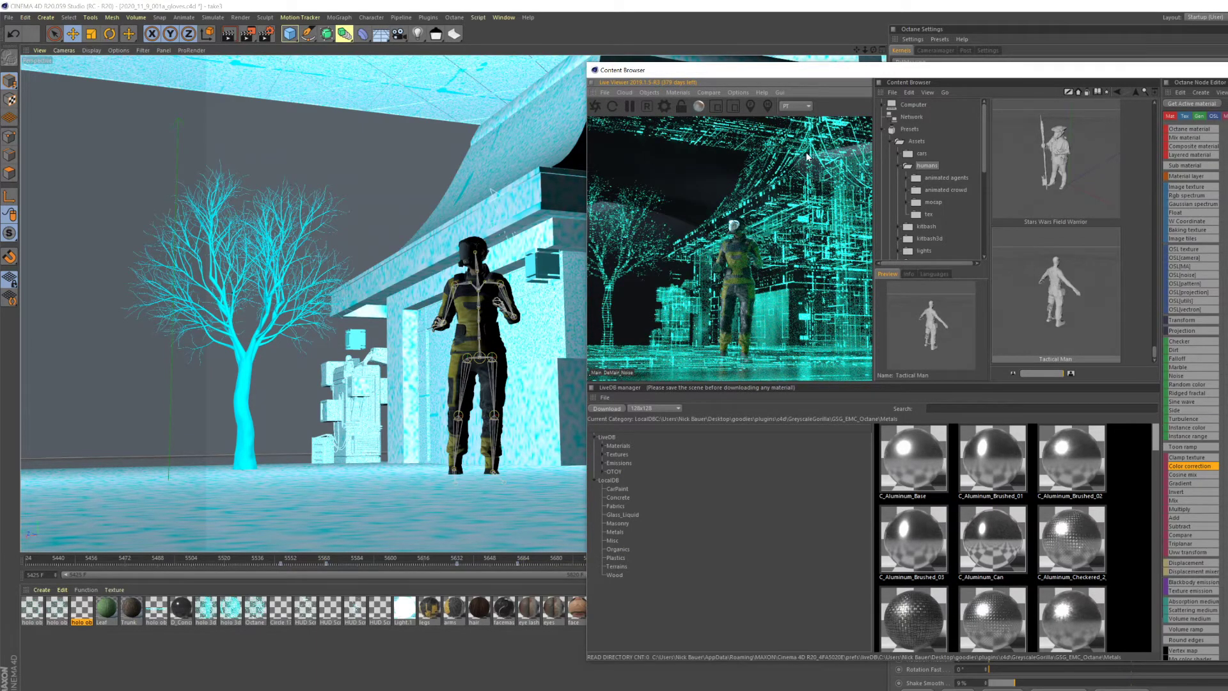
drag(800, 70, 466, 108)
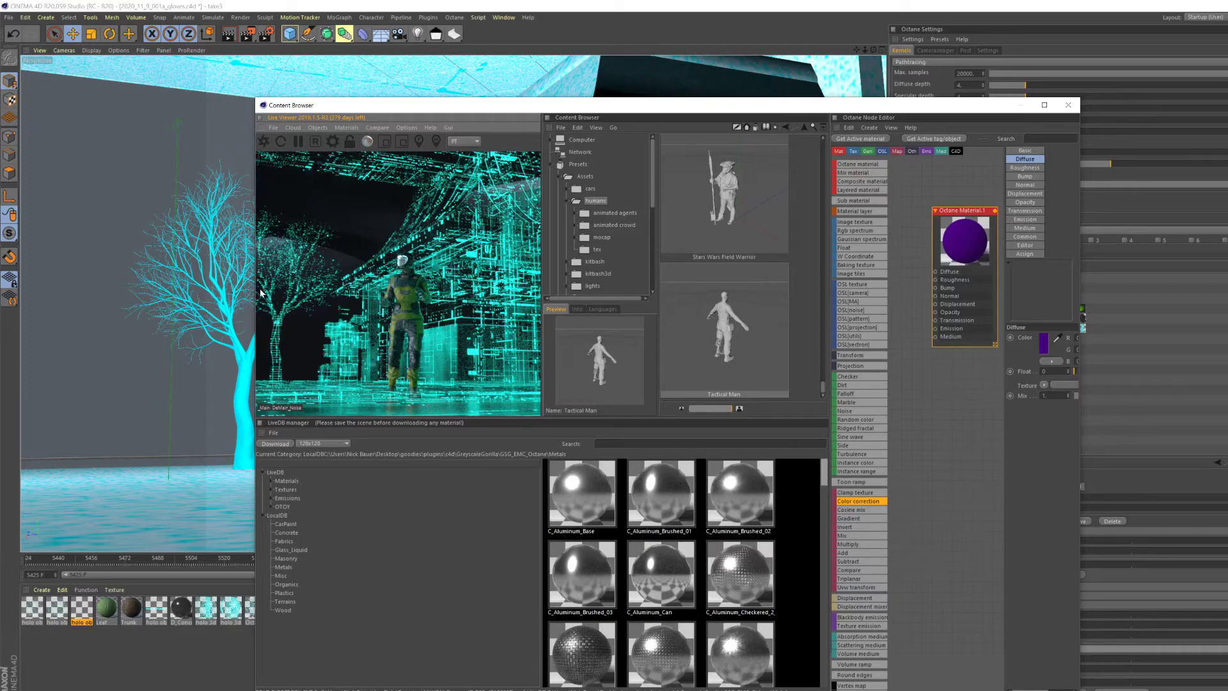
drag(415, 139, 345, 387)
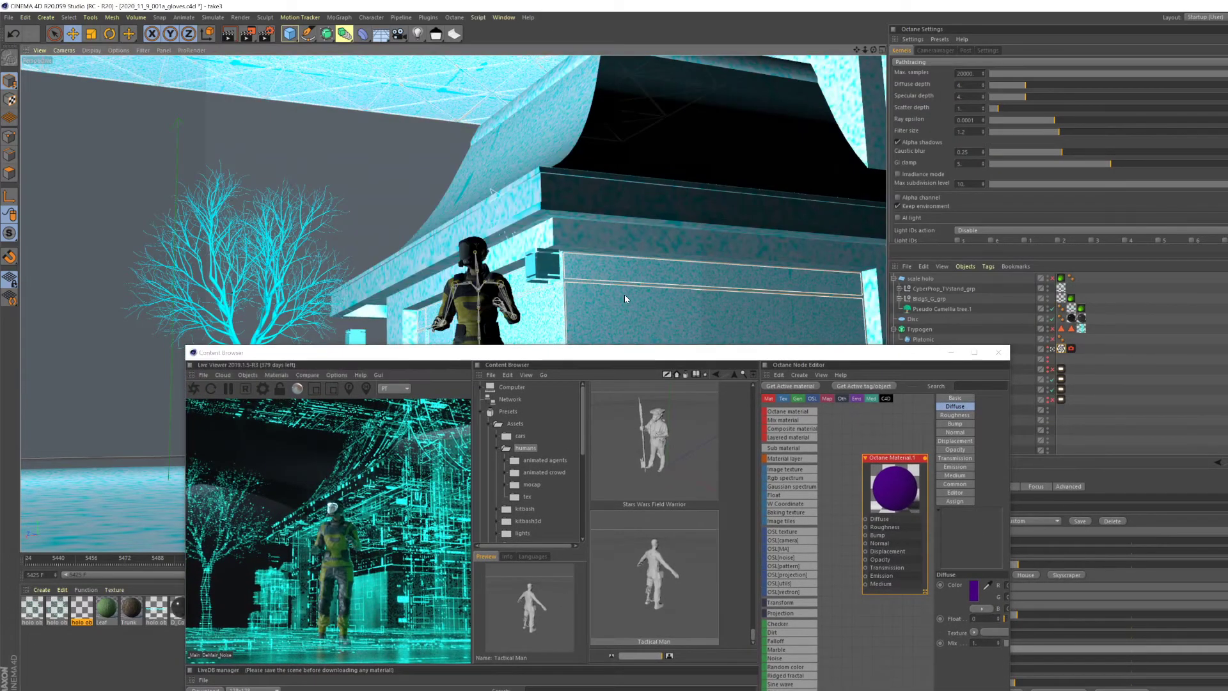
- Expand the building group's meshes, open the holo objects material with its node graph, and widen the Octane Node Editor
click(900, 299)
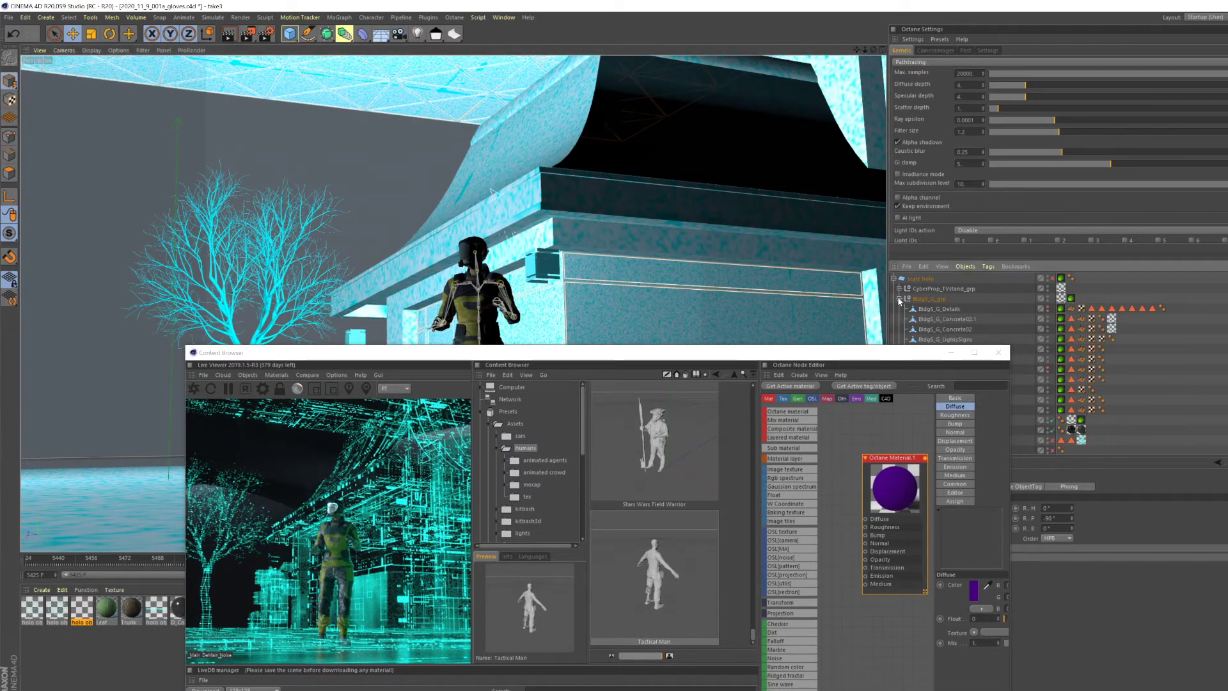
click(83, 609)
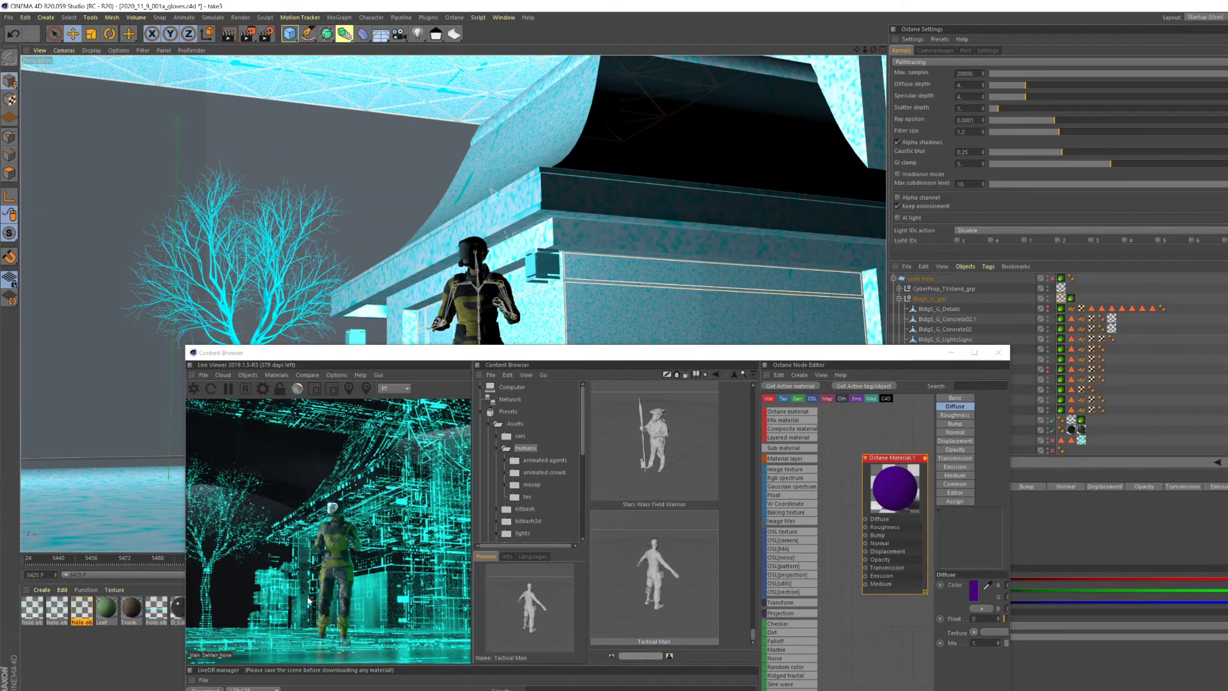
double_click(83, 609)
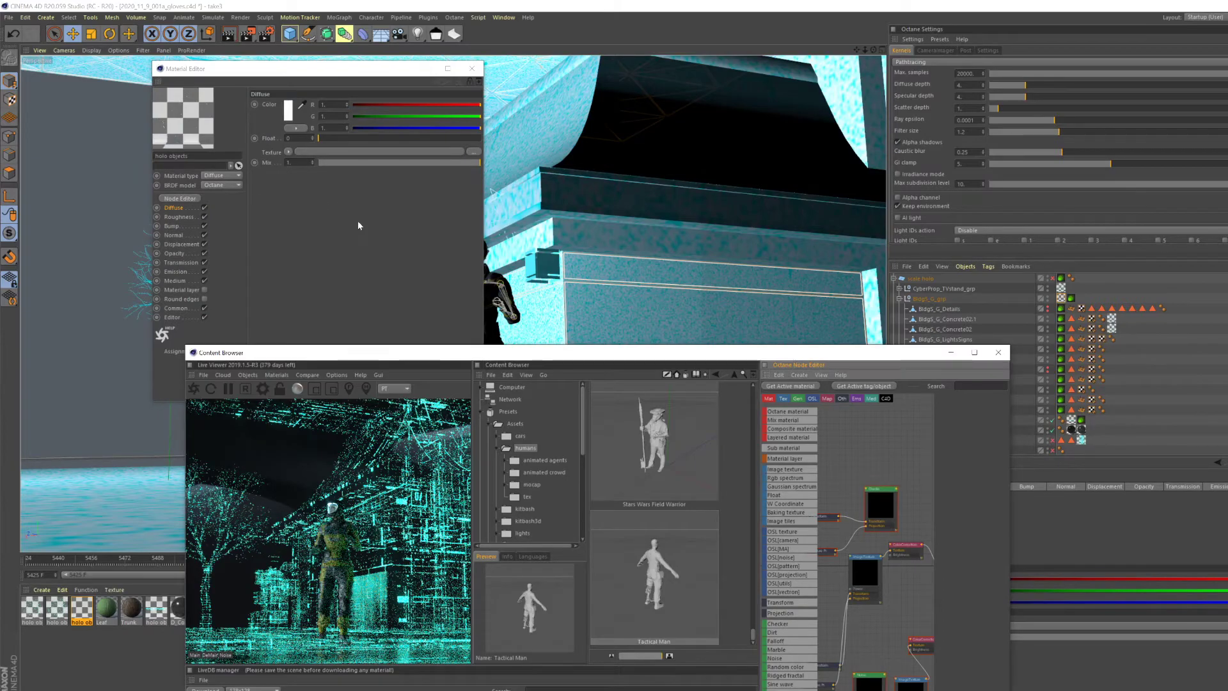
drag(706, 352, 536, 228)
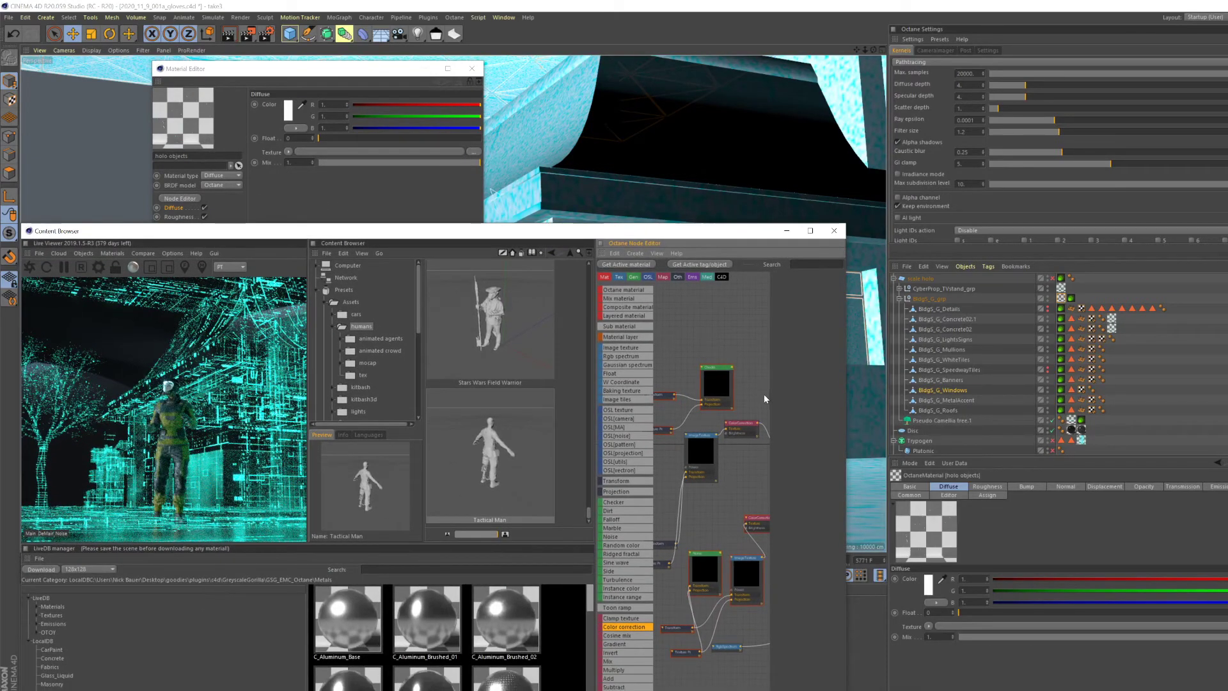
drag(592, 304, 384, 319)
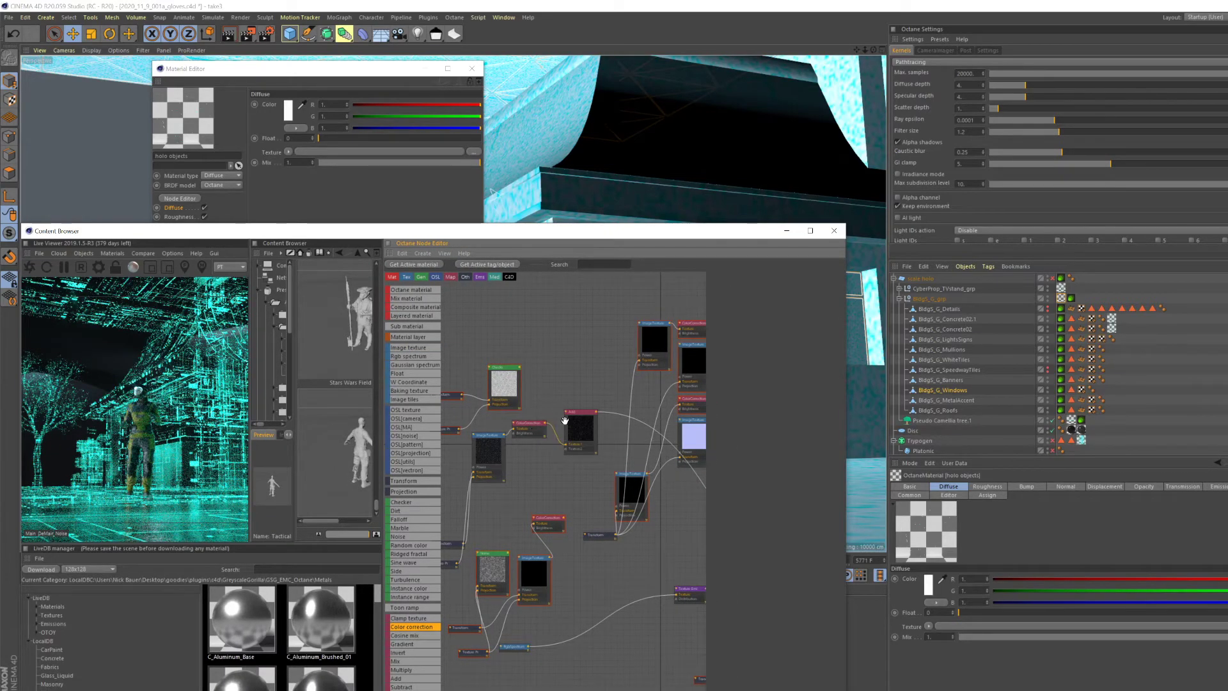
- Examine the holo objects node graph and show the shader settings of the ImageTexture feeding the upper color correction
scroll(579, 429, up, 1)
scroll(579, 429, down, 5)
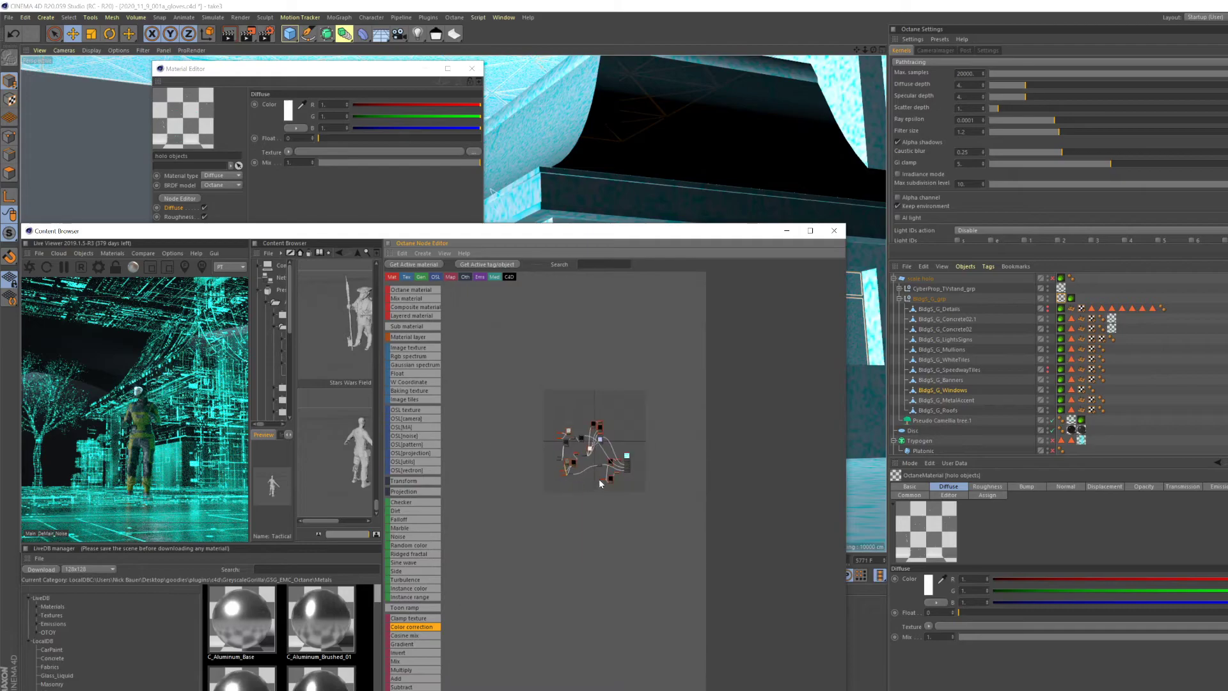
scroll(592, 427, up, 4)
middle_drag(592, 427, 652, 468)
scroll(533, 427, up, 2)
scroll(551, 385, up, 2)
middle_drag(518, 377, 535, 404)
click(521, 409)
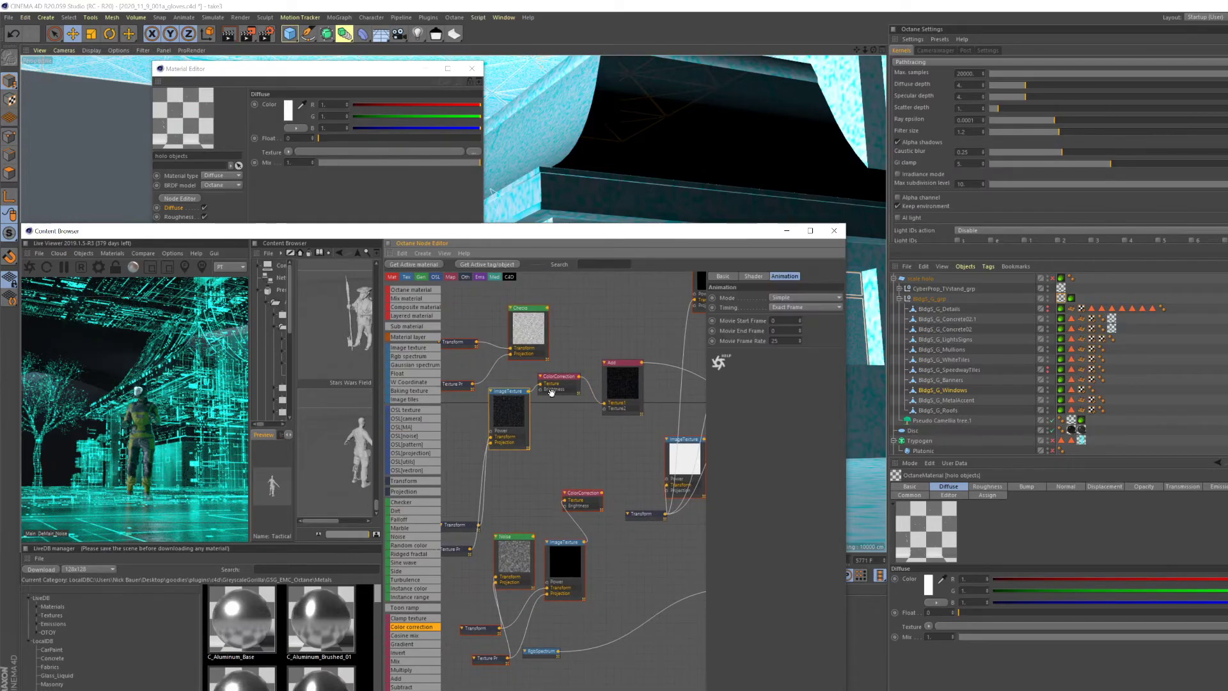
click(753, 277)
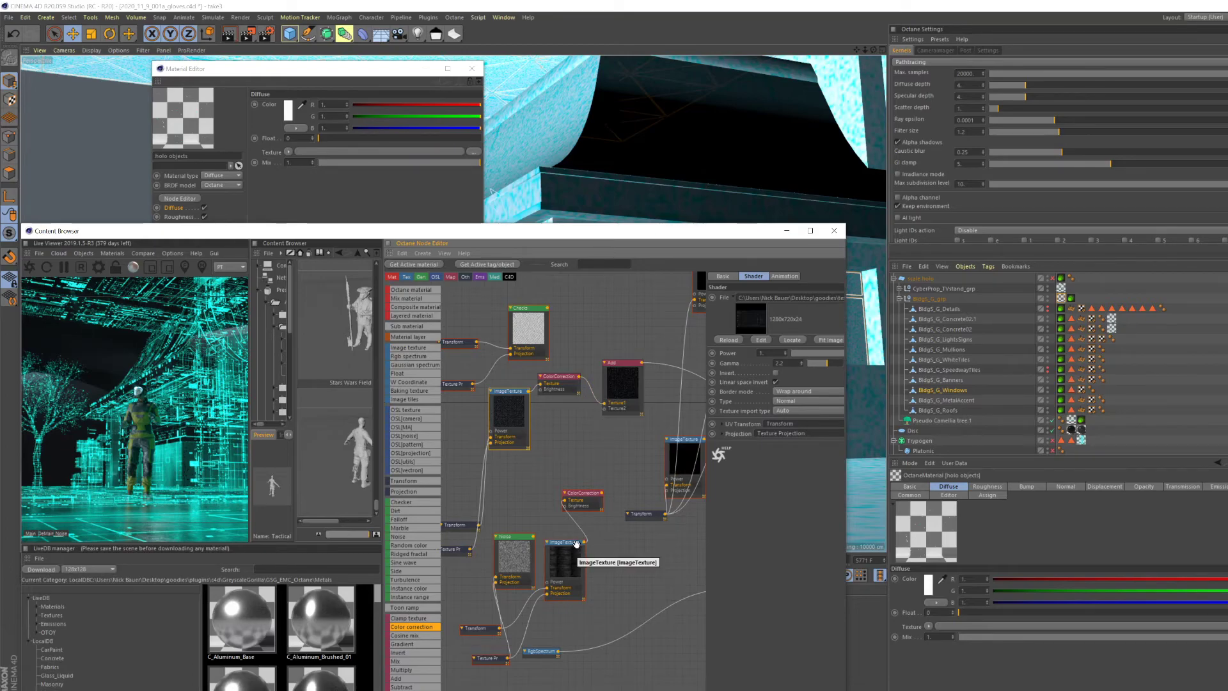
- Inspect the texture emission node and the RgbSpectrum color that feeds it in the holo objects material
scroll(581, 571, down, 2)
scroll(581, 571, down, 1)
middle_drag(631, 569, 655, 562)
scroll(589, 574, up, 2)
middle_drag(582, 576, 454, 581)
click(536, 549)
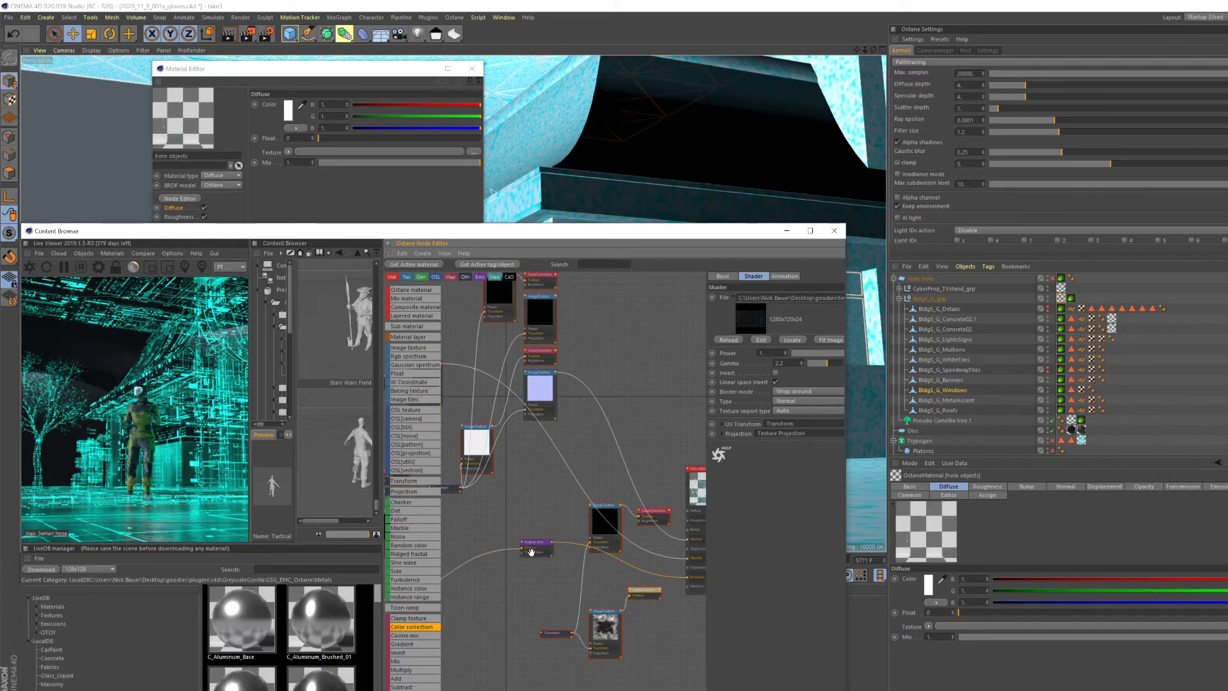
middle_drag(553, 558, 658, 558)
click(458, 603)
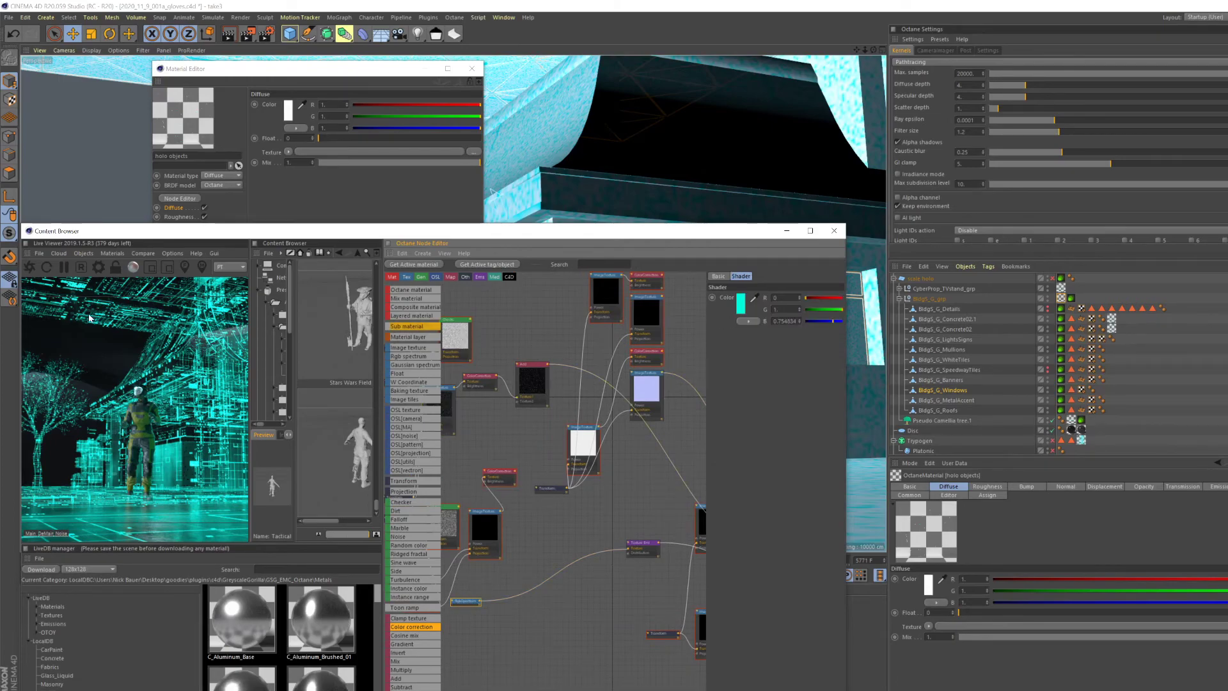
- Examine how the noise, image texture, color correction and emission nodes connect across the holo objects graph
scroll(561, 563, down, 2)
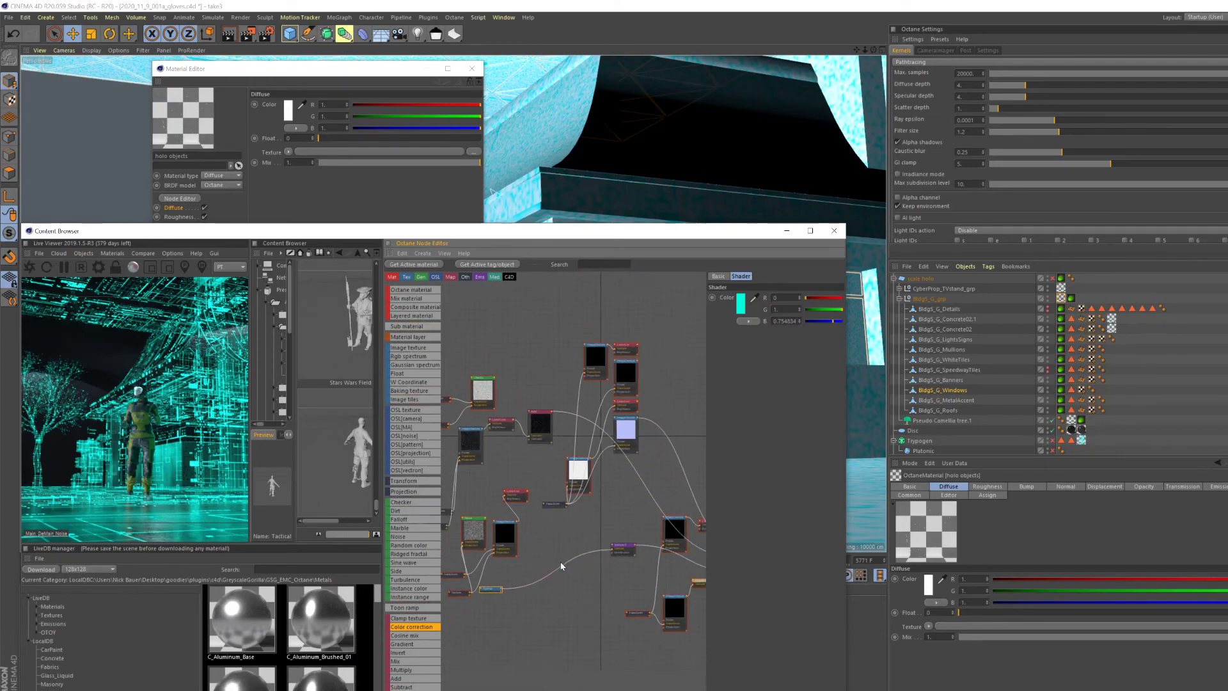
middle_drag(559, 551, 509, 558)
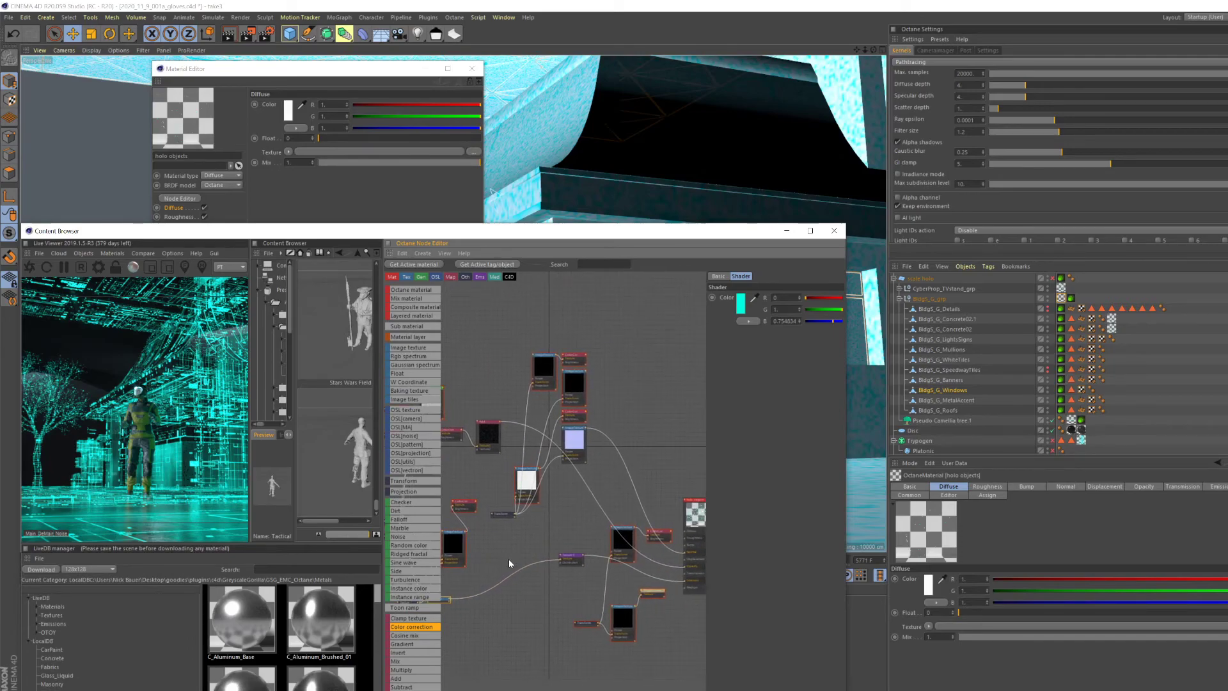
scroll(508, 560, up, 1)
scroll(529, 537, up, 1)
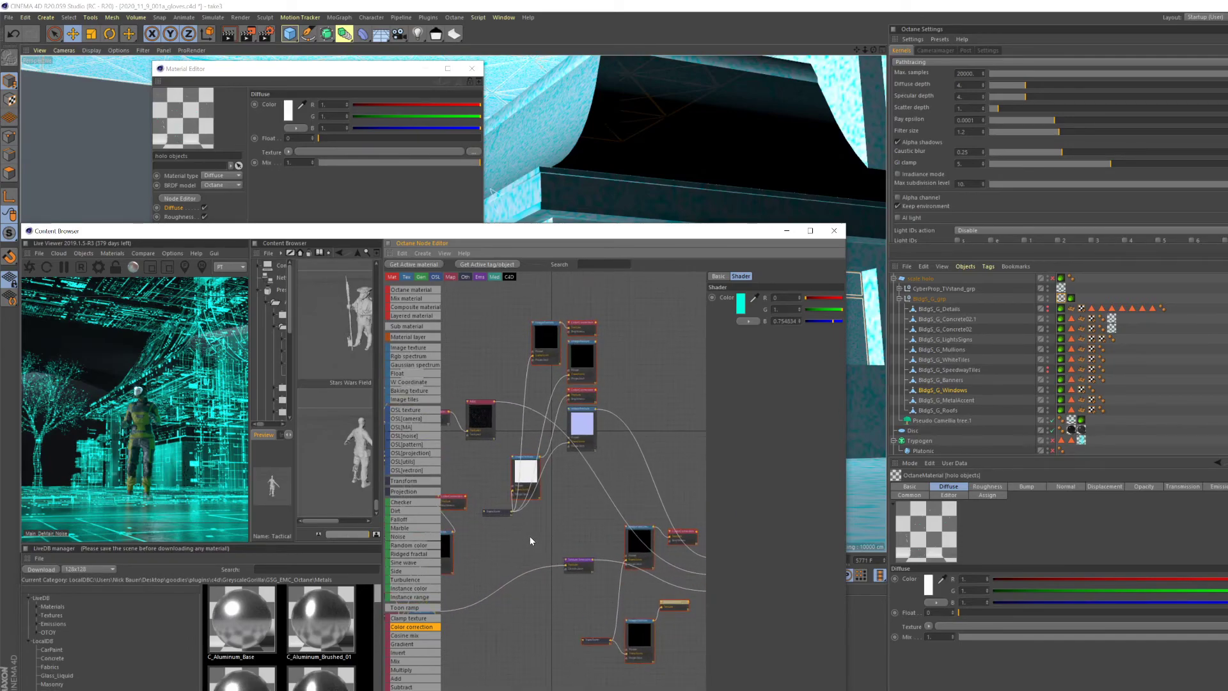
scroll(537, 522, down, 7)
scroll(529, 519, up, 4)
scroll(529, 519, up, 2)
middle_drag(531, 519, 605, 559)
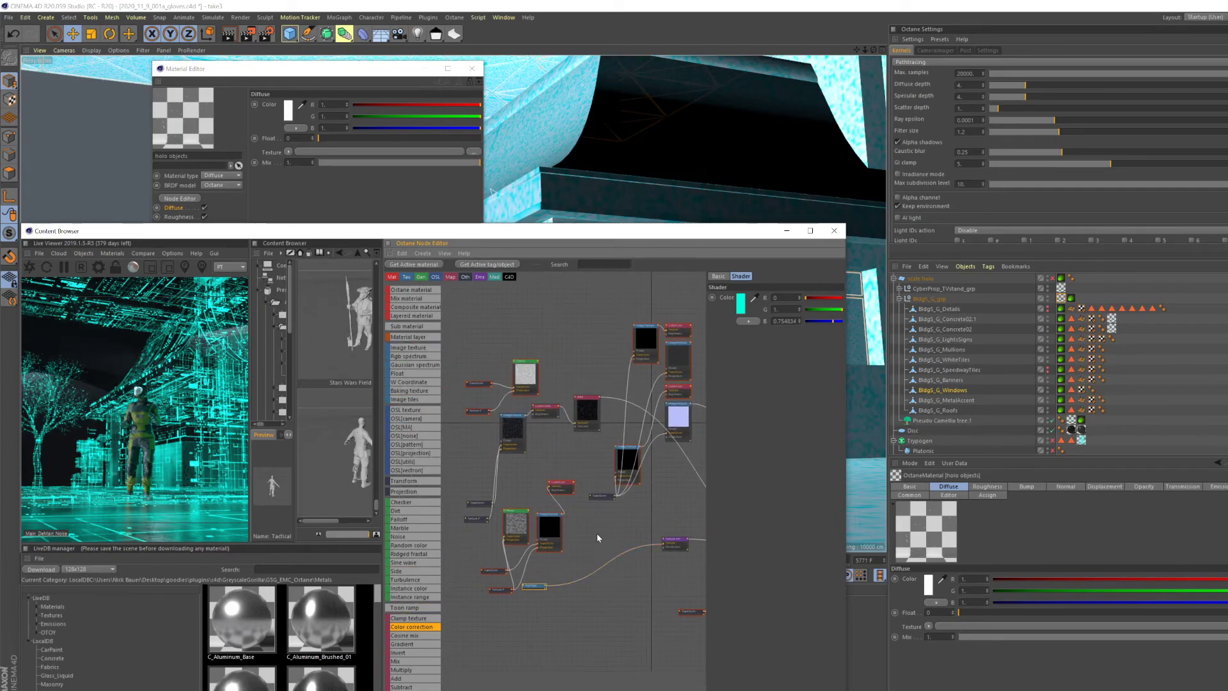
scroll(596, 533, up, 4)
scroll(601, 508, down, 4)
scroll(593, 539, down, 1)
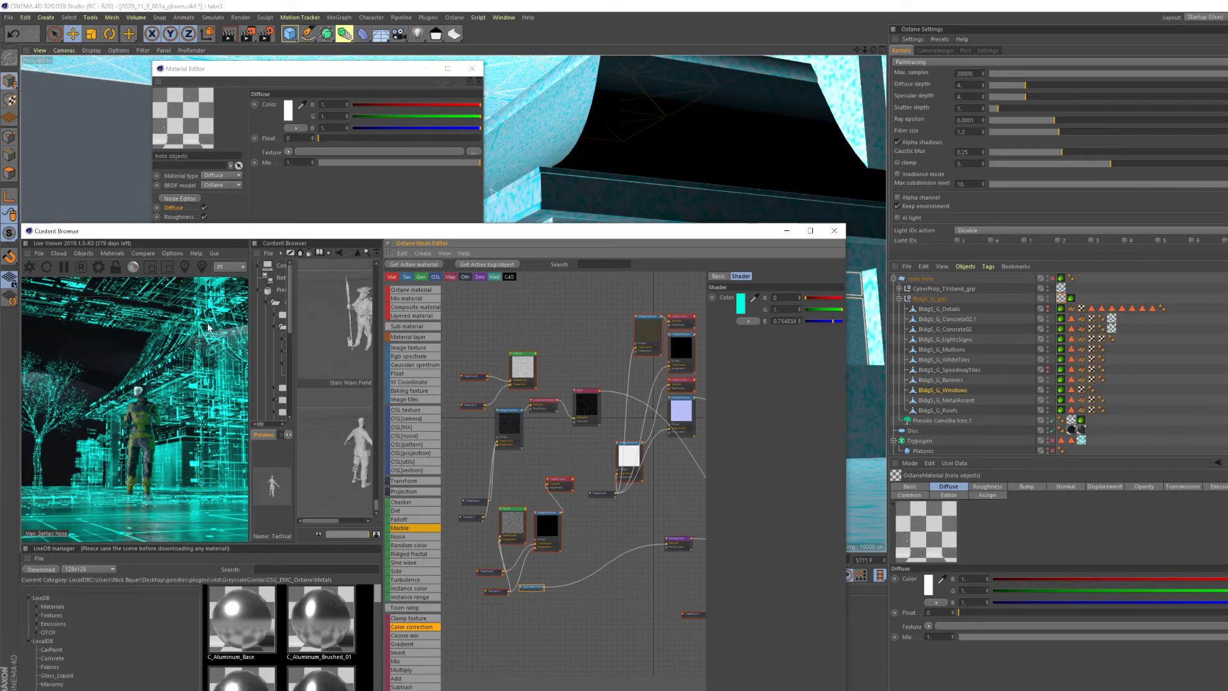
- Minimize the floating Live Viewer and node editor window and close the Material Editor to uncover the scene
drag(219, 232, 457, 212)
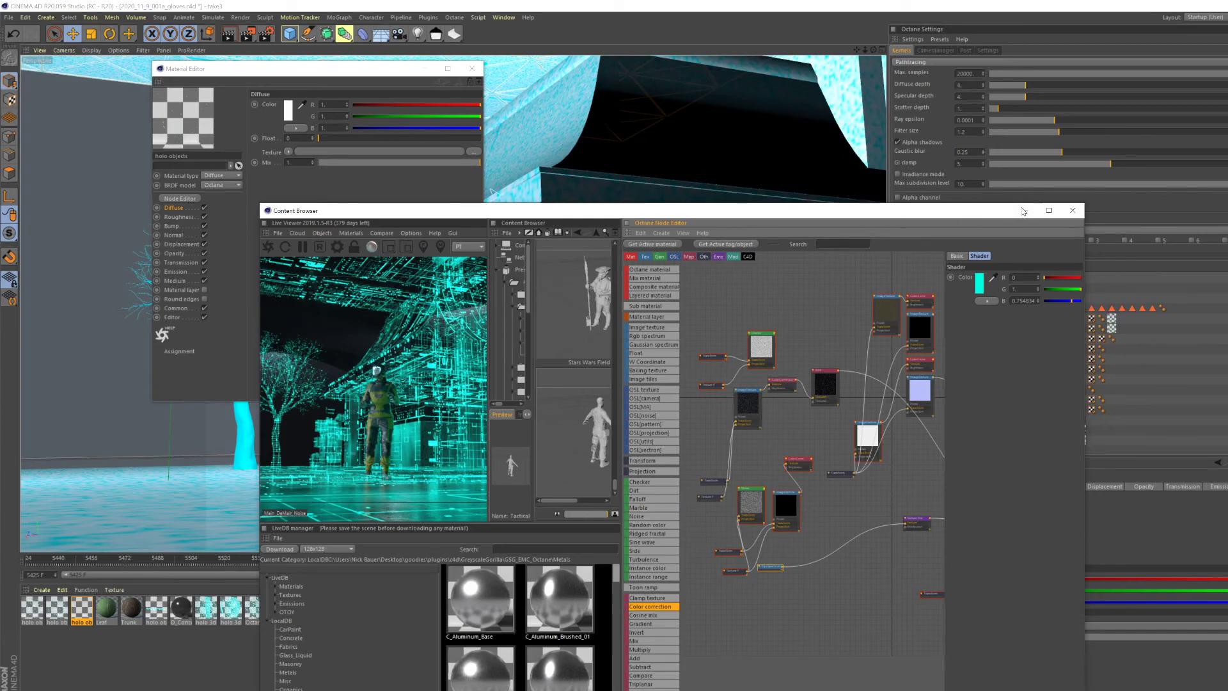
drag(373, 214, 436, 156)
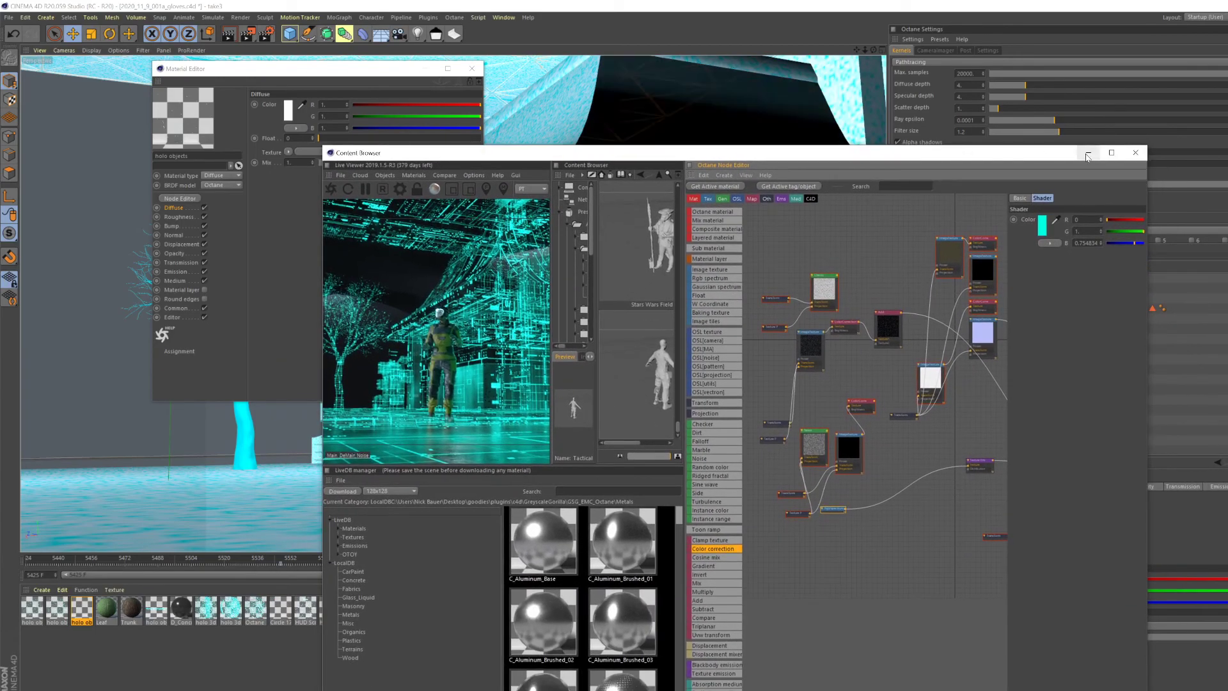
click(1088, 155)
click(426, 69)
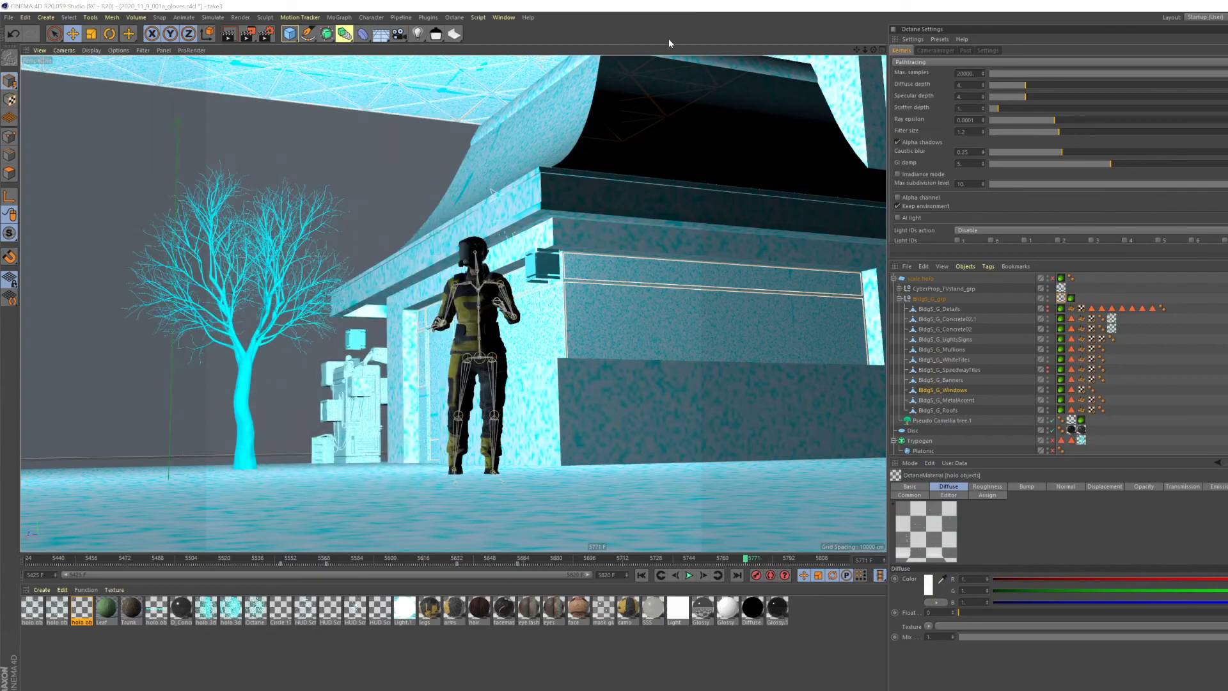